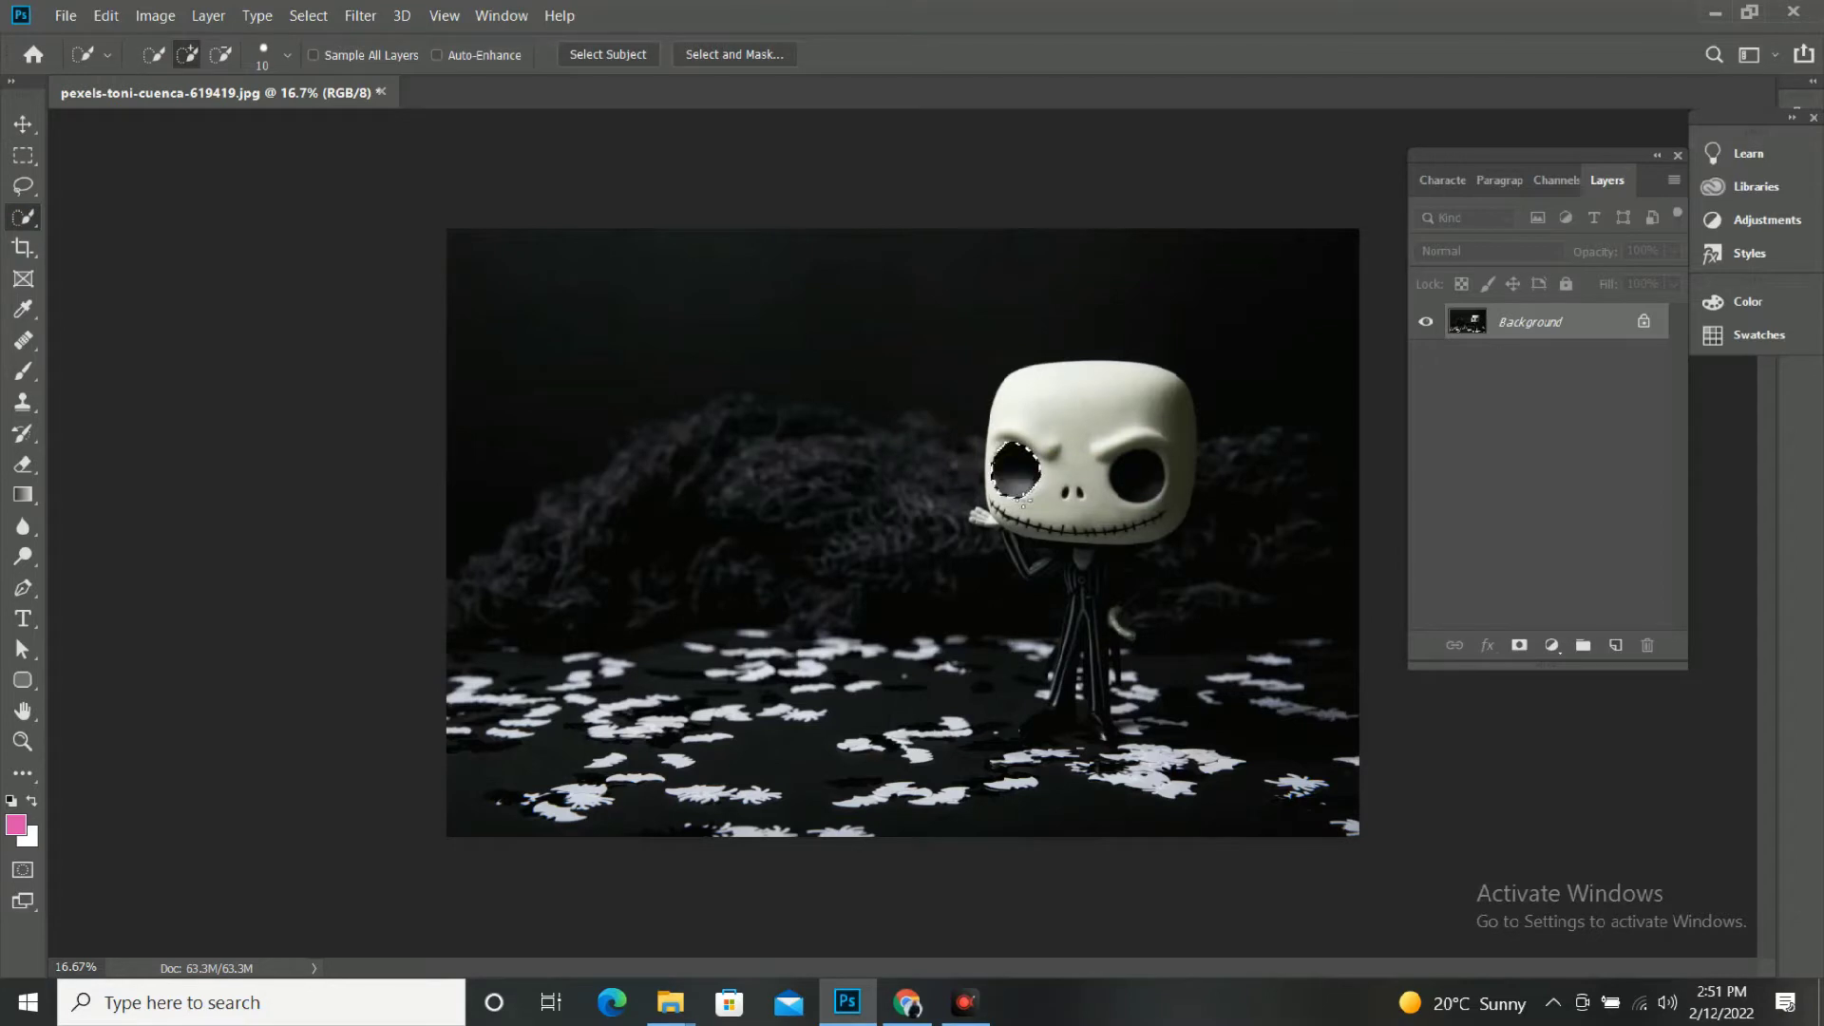
# Add the figure's second dark eye socket to the existing eye selection with the Magic Wand tool.
pyautogui.hotkey('ctrl', '+')
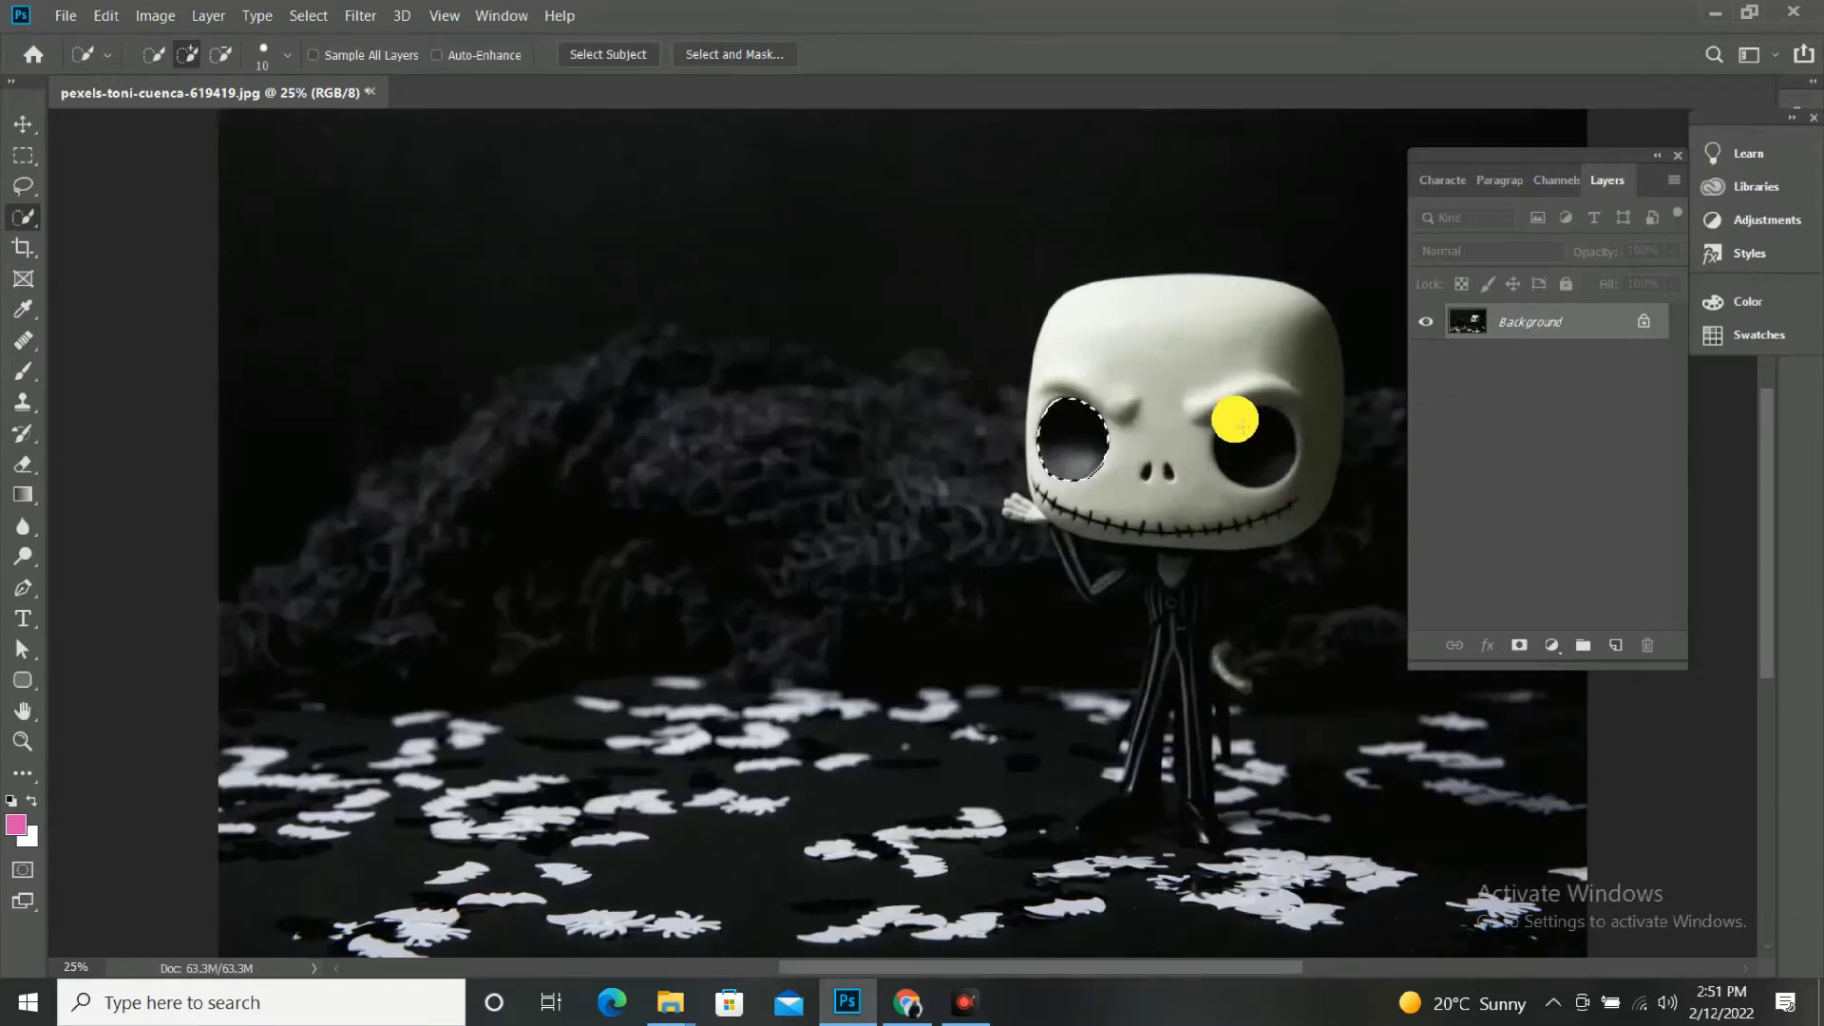
pyautogui.rightClick(23, 217)
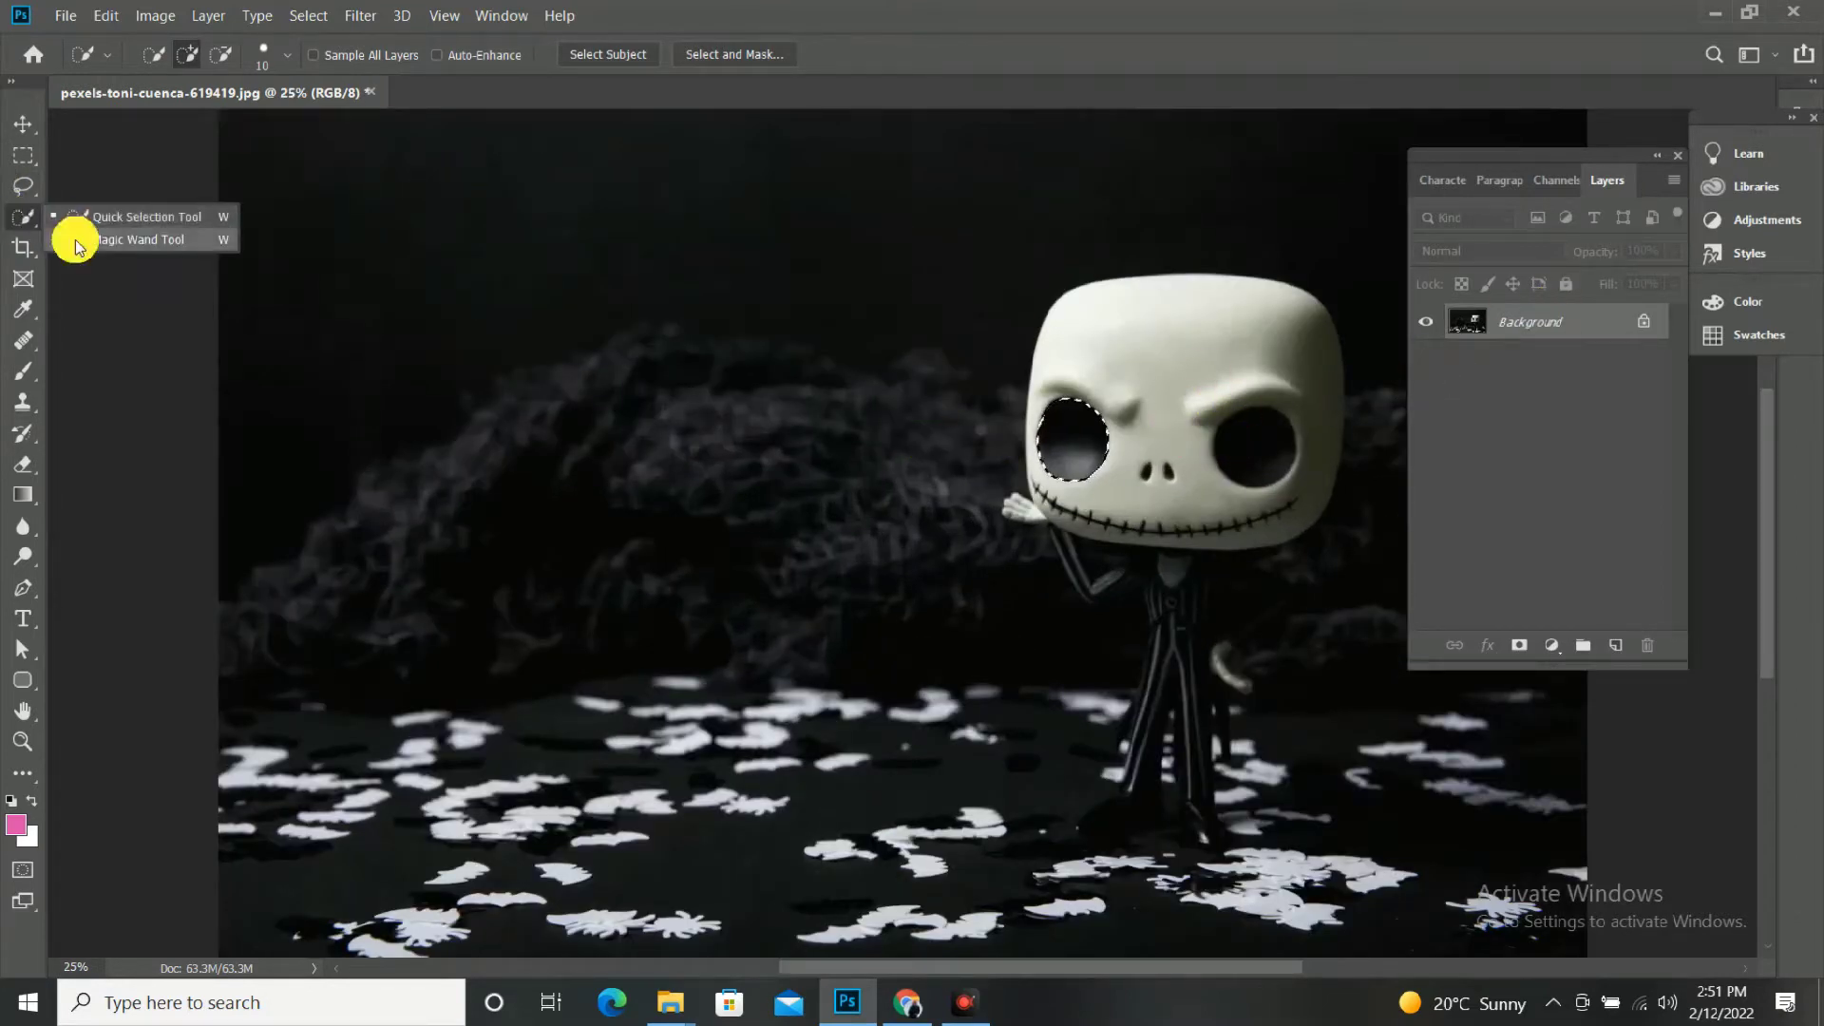
pyautogui.click(73, 237)
pyautogui.keyDown('shift'); pyautogui.click(1256, 445); pyautogui.keyUp('shift')
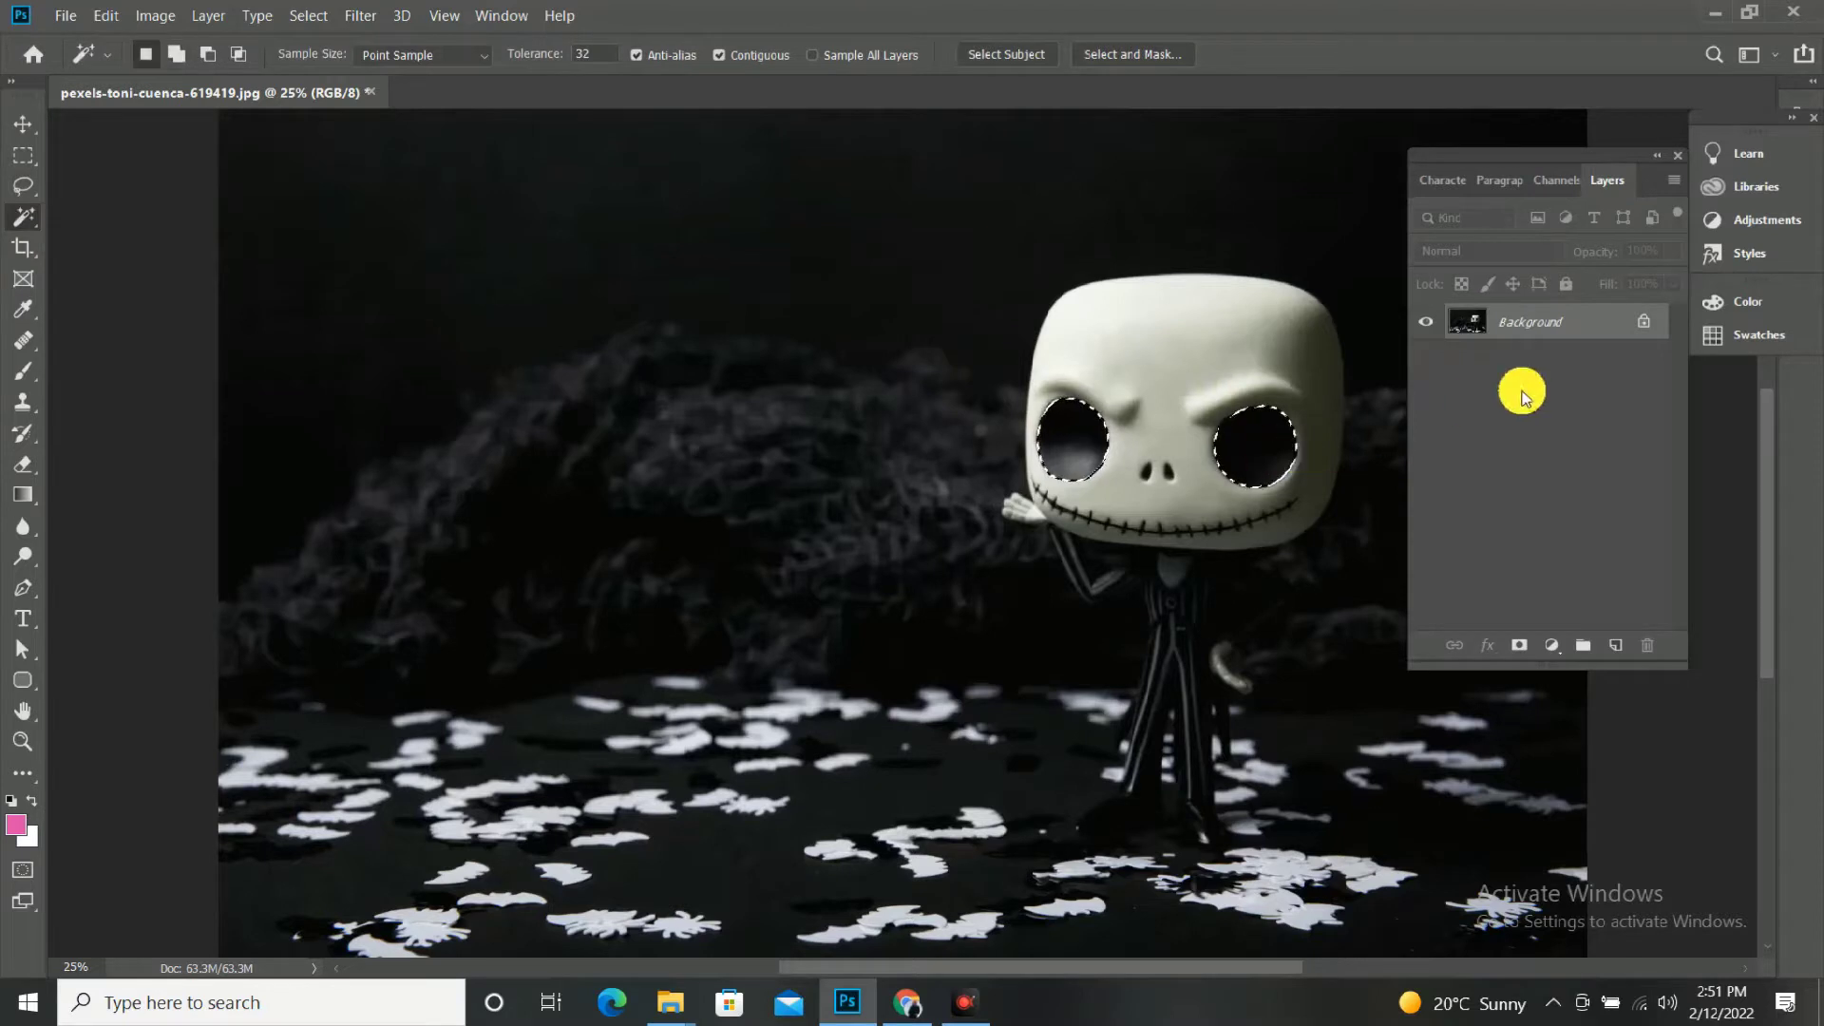
# Create a new layer, fill both selected eye sockets with white on it, and clear the selection.
pyautogui.click(1615, 646)
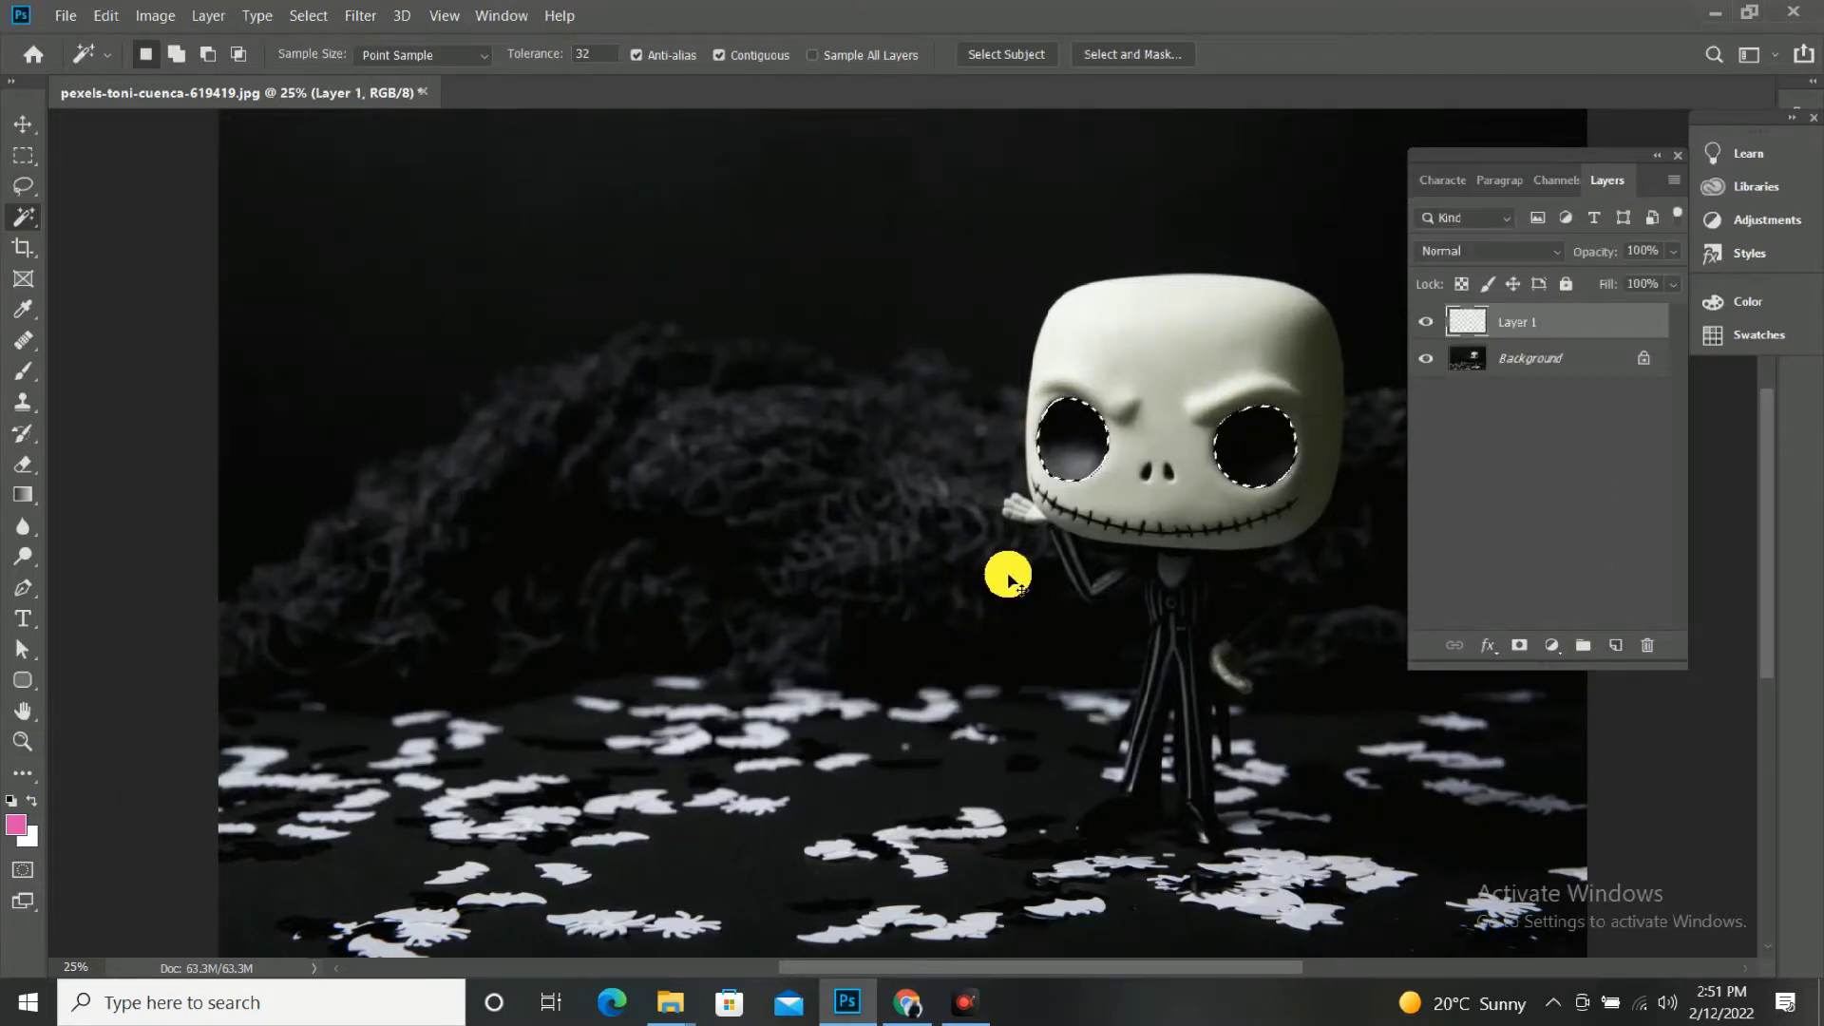
pyautogui.hotkey('ctrl', 'BackSpace')
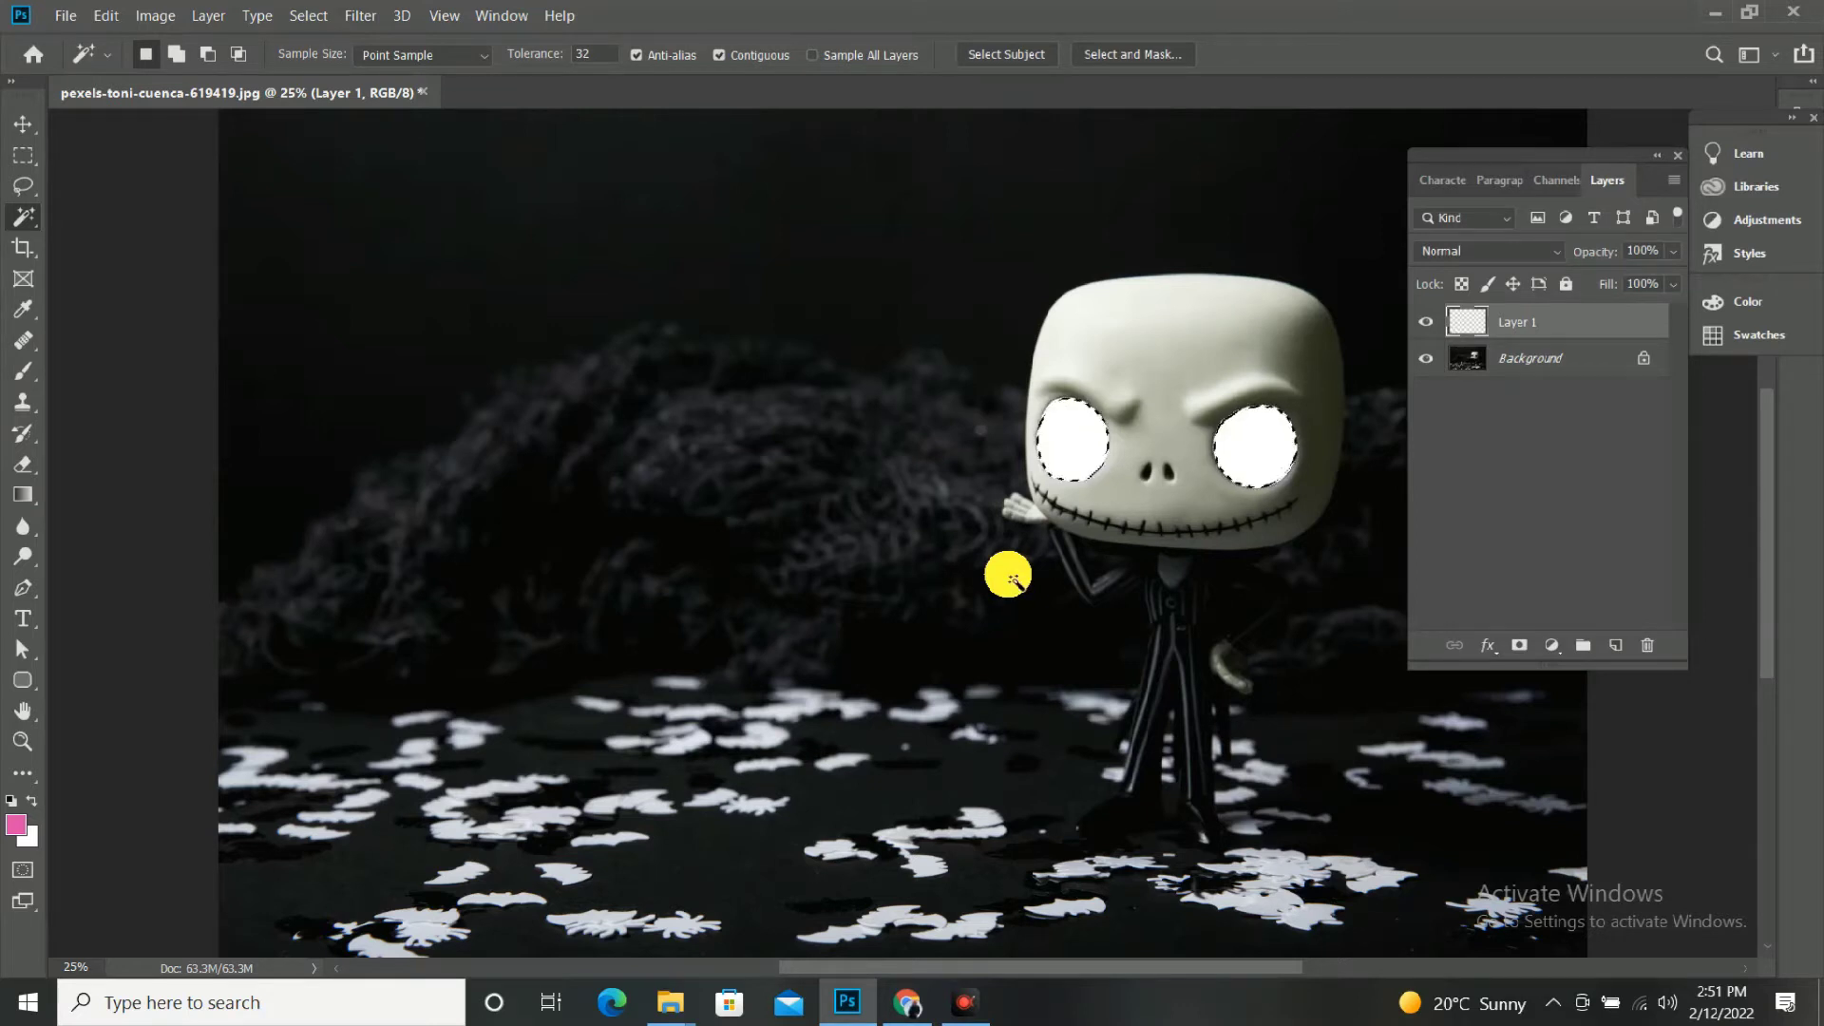
pyautogui.hotkey('ctrl', 'd')
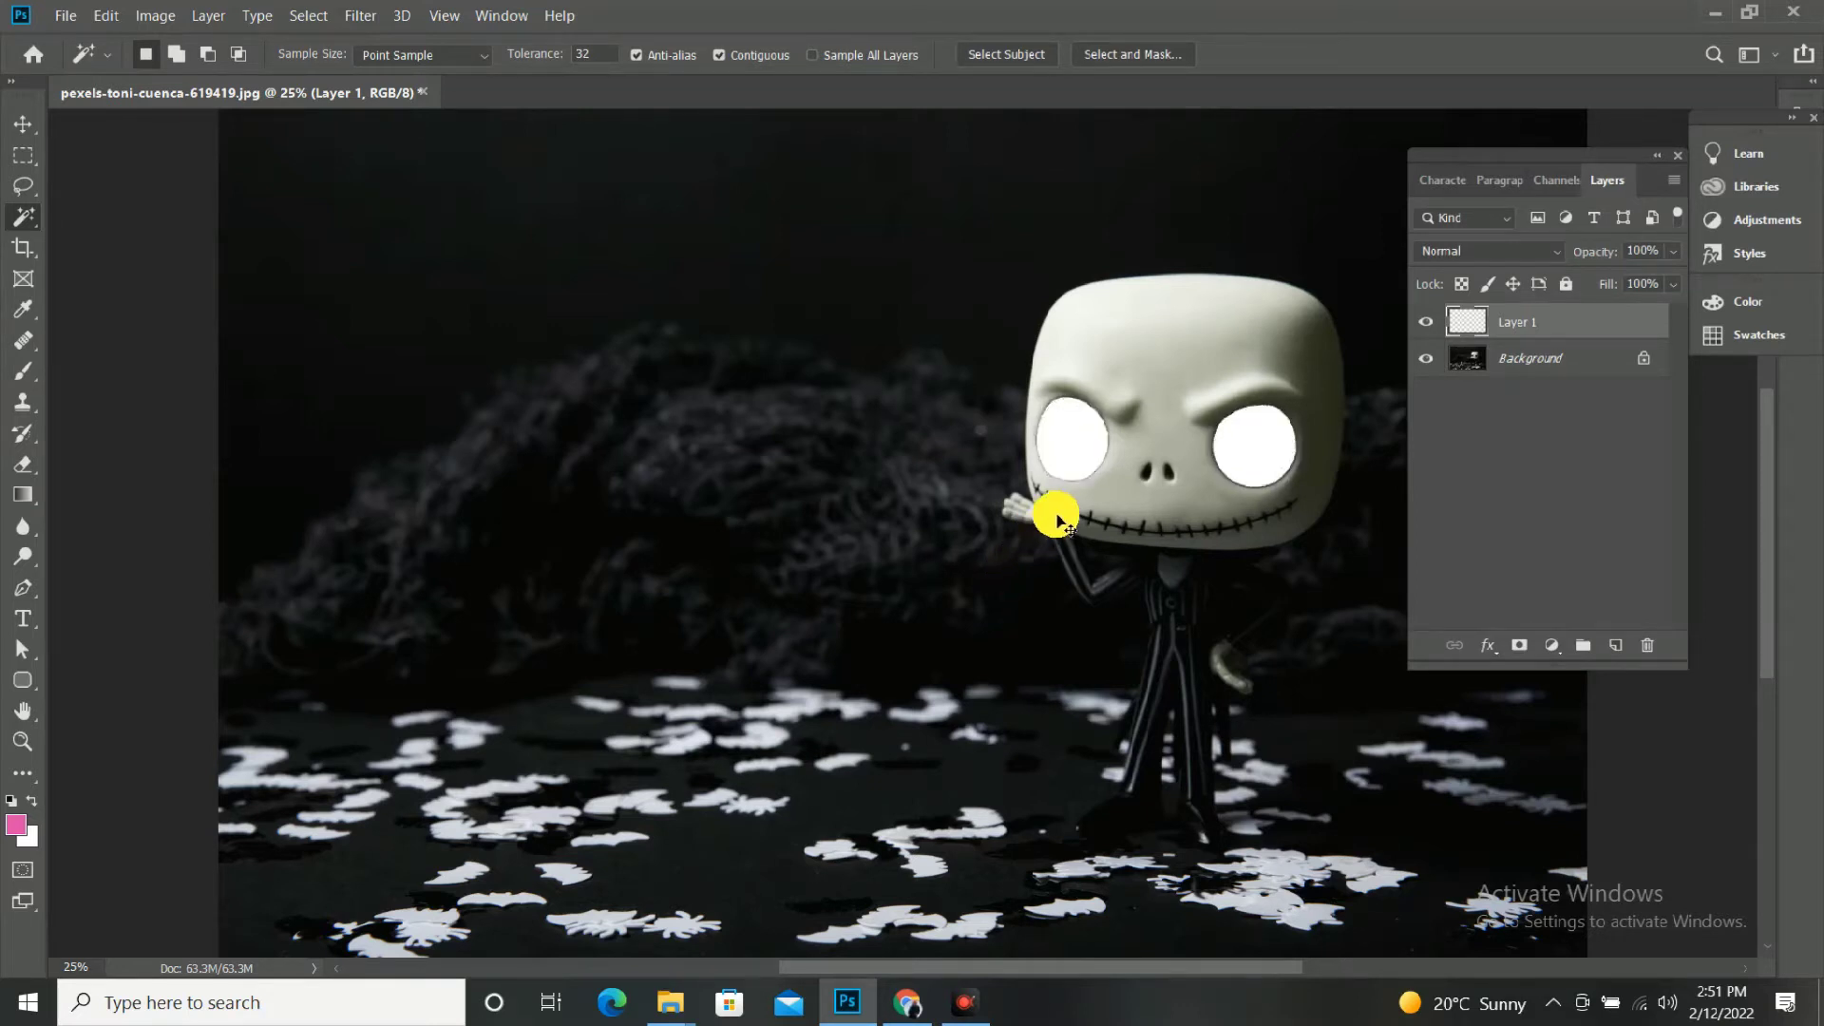
# Apply a Gaussian Blur with a 22.2-pixel radius to the white eyes layer.
pyautogui.press('v')
pyautogui.hotkey('ctrl', '-')
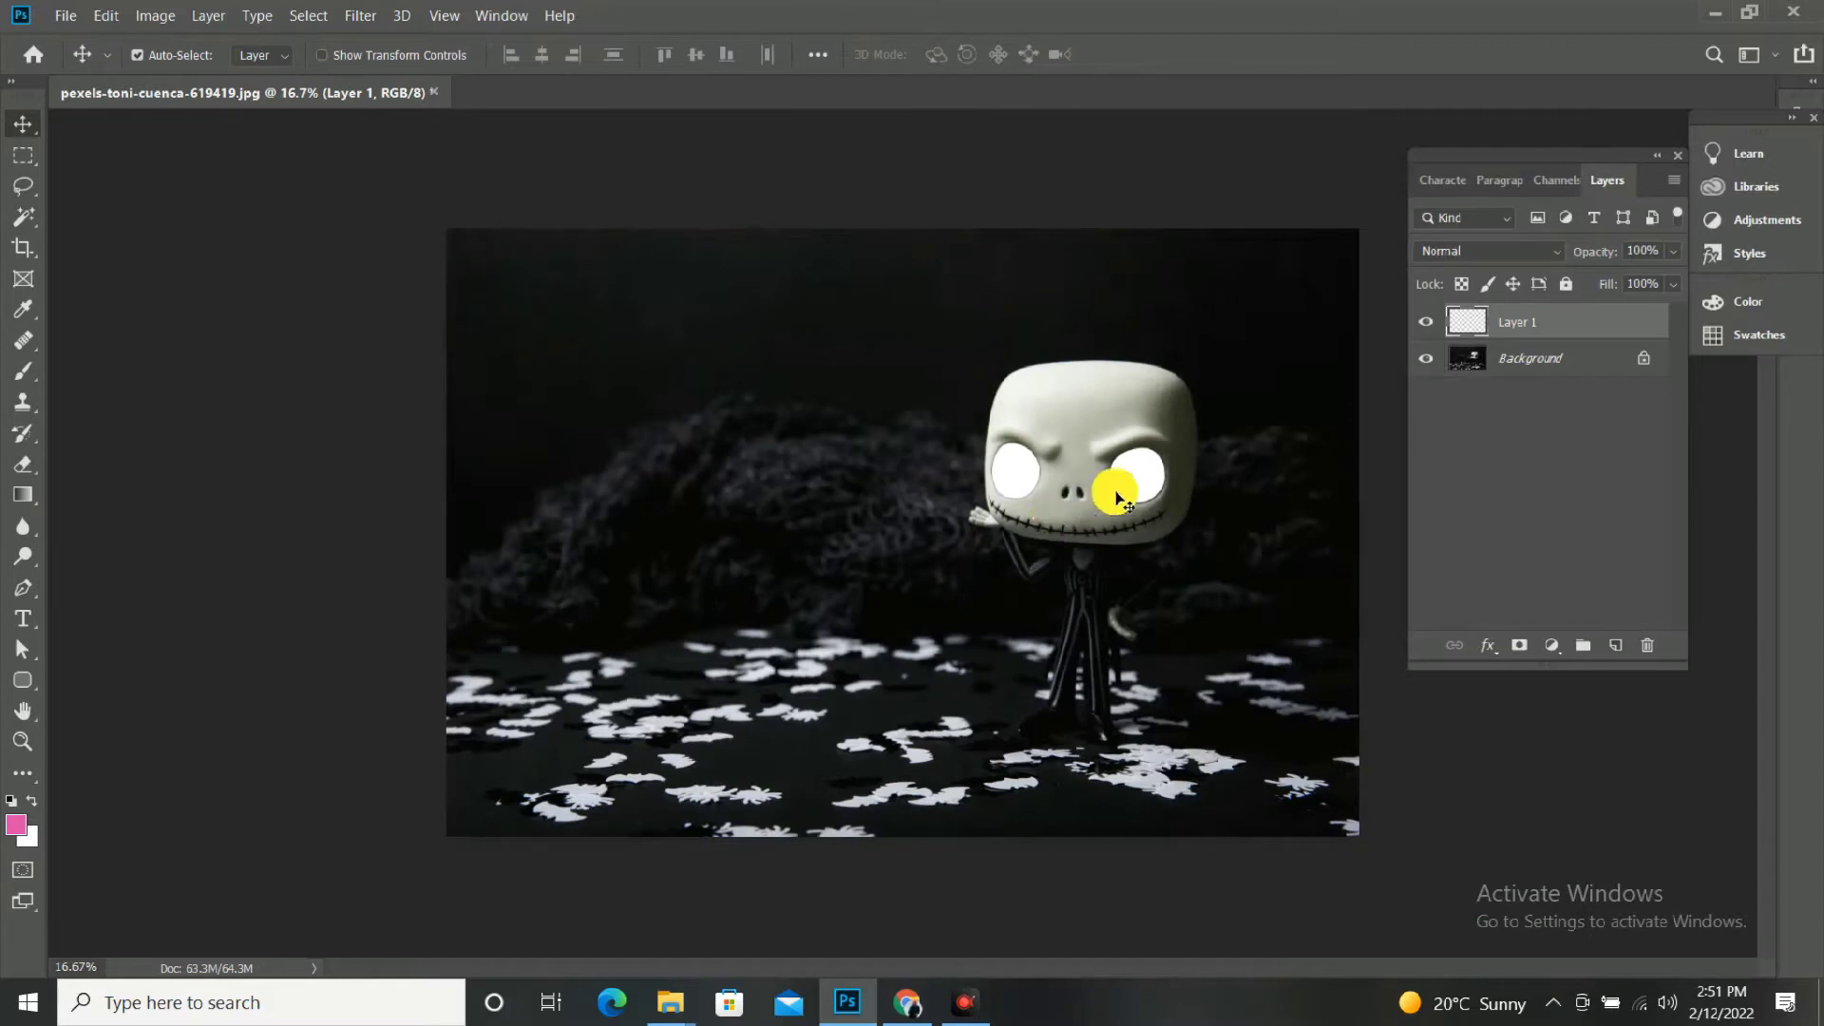
pyautogui.click(361, 15)
pyautogui.click(532, 274)
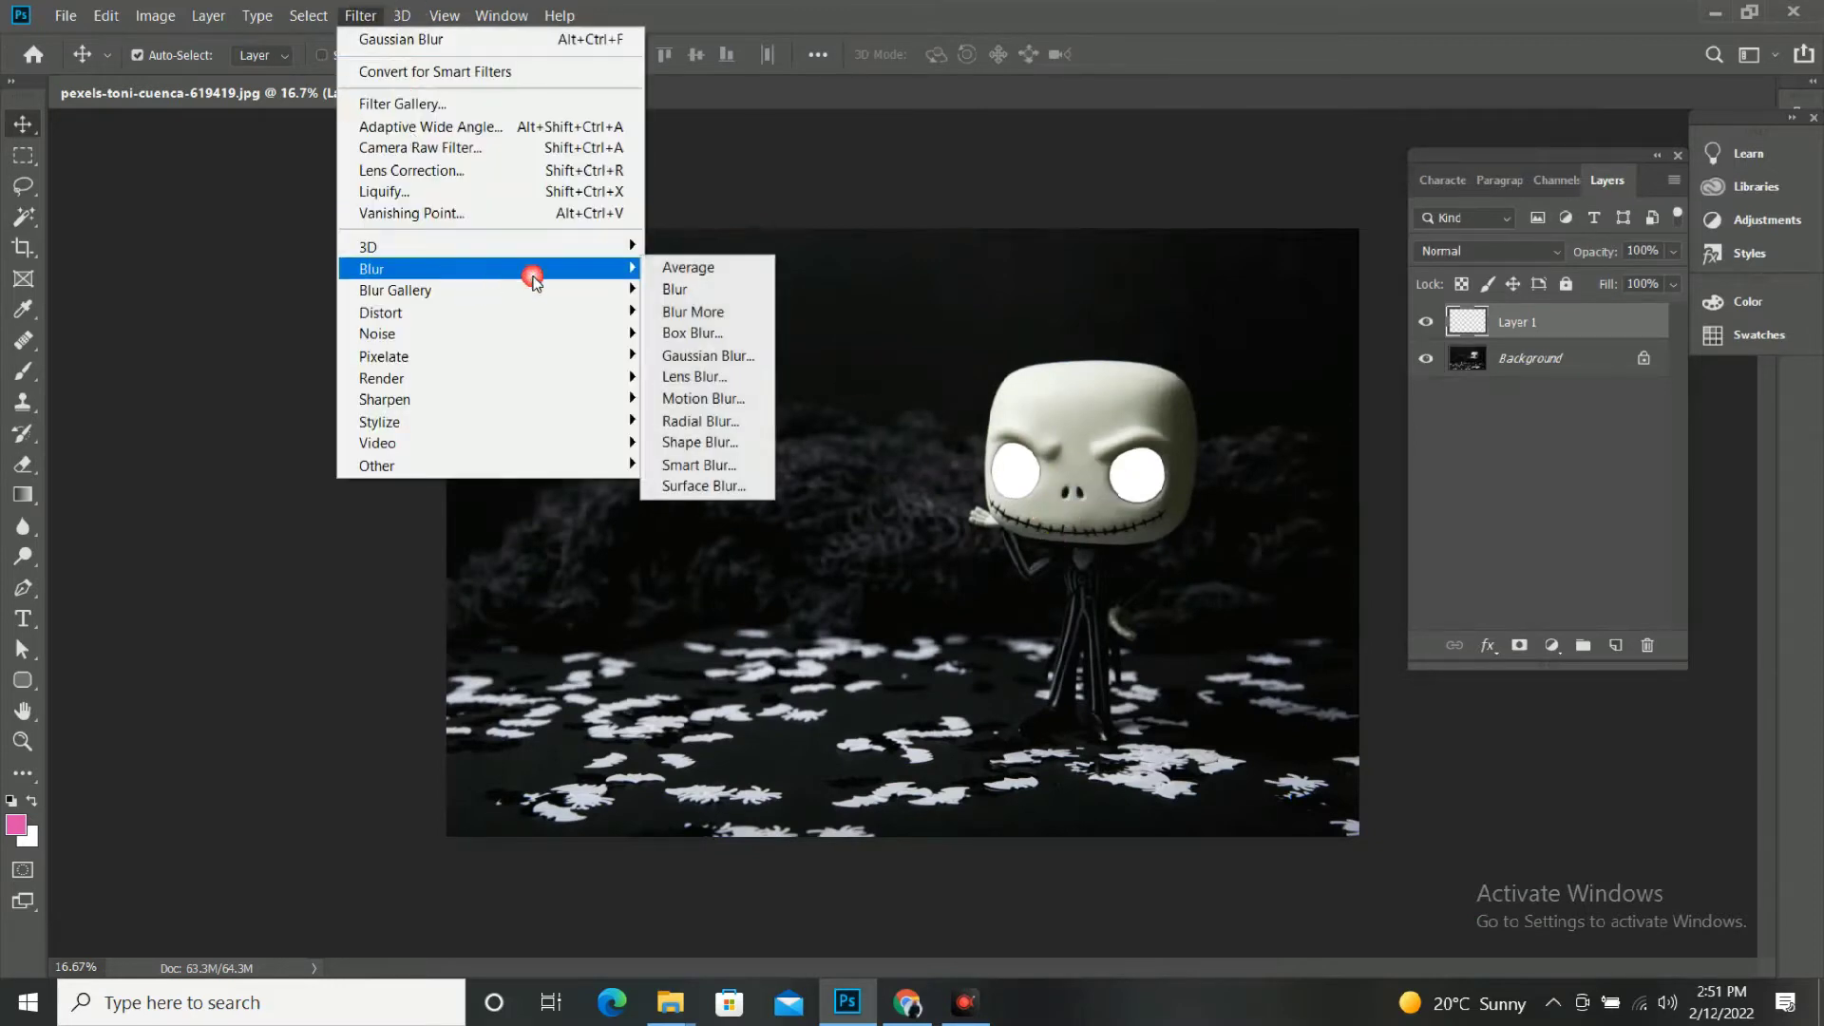
pyautogui.click(765, 355)
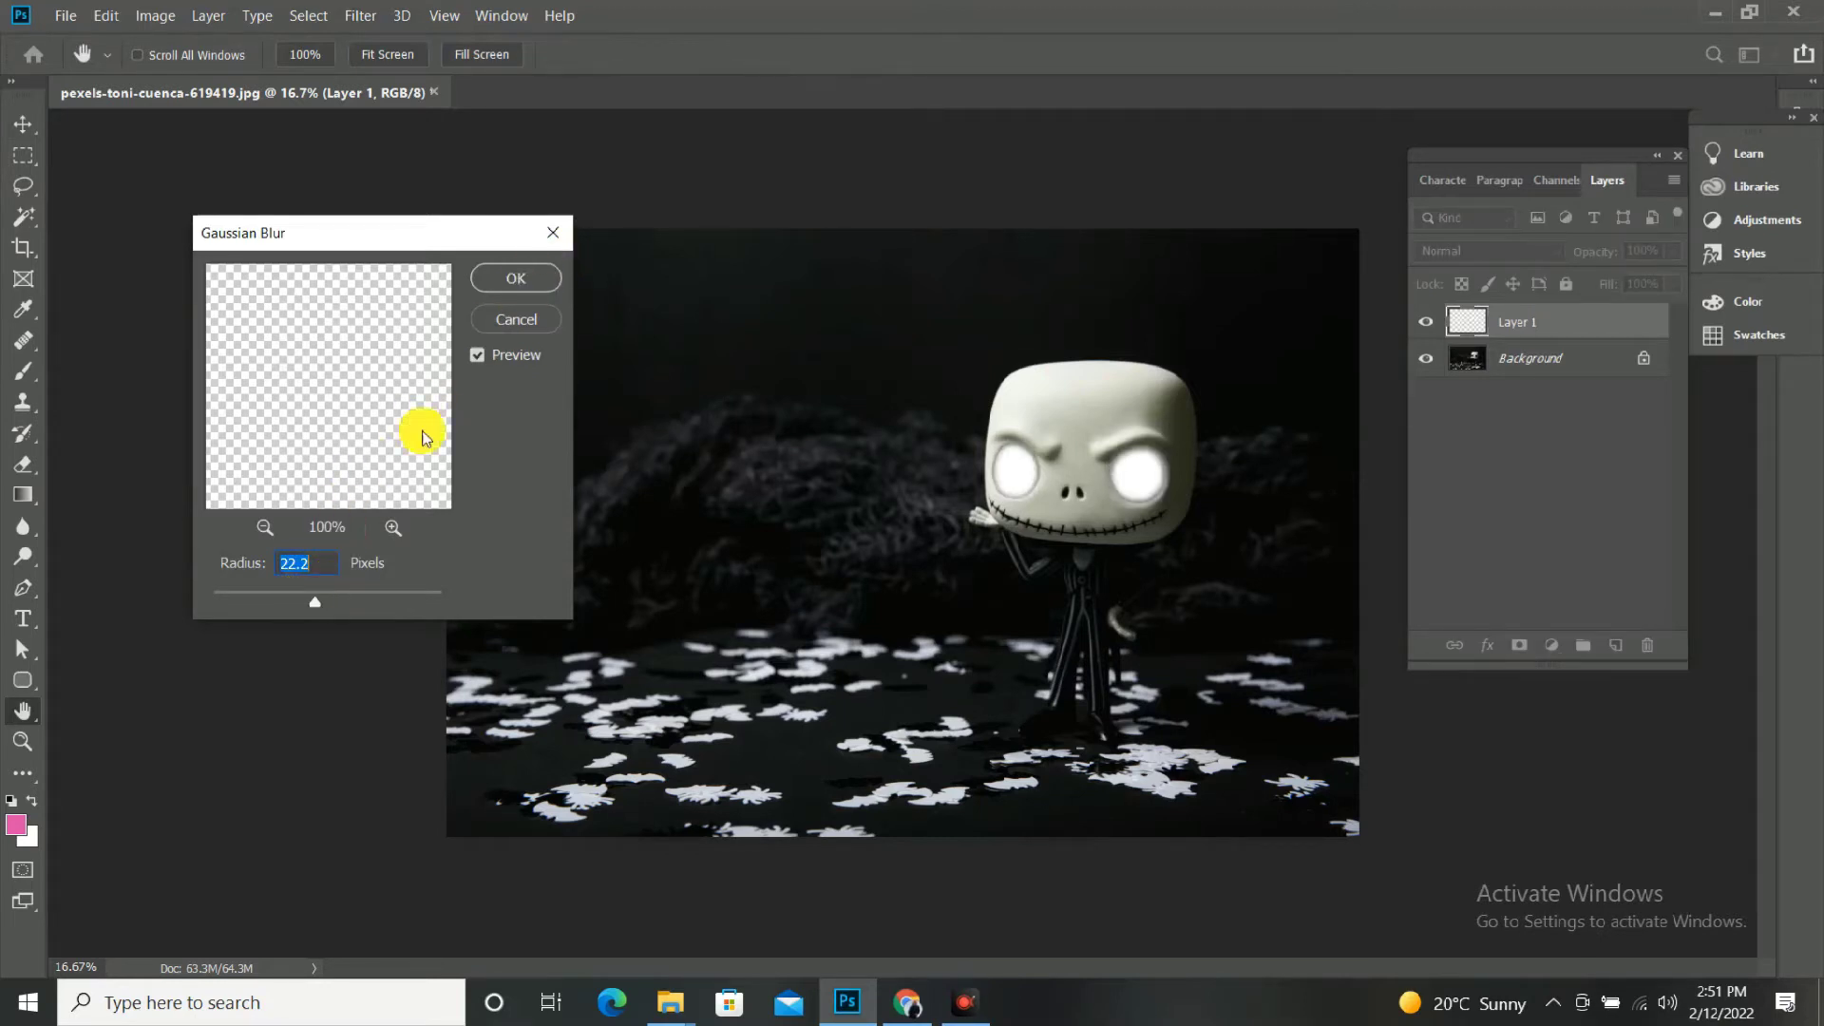
pyautogui.click(529, 278)
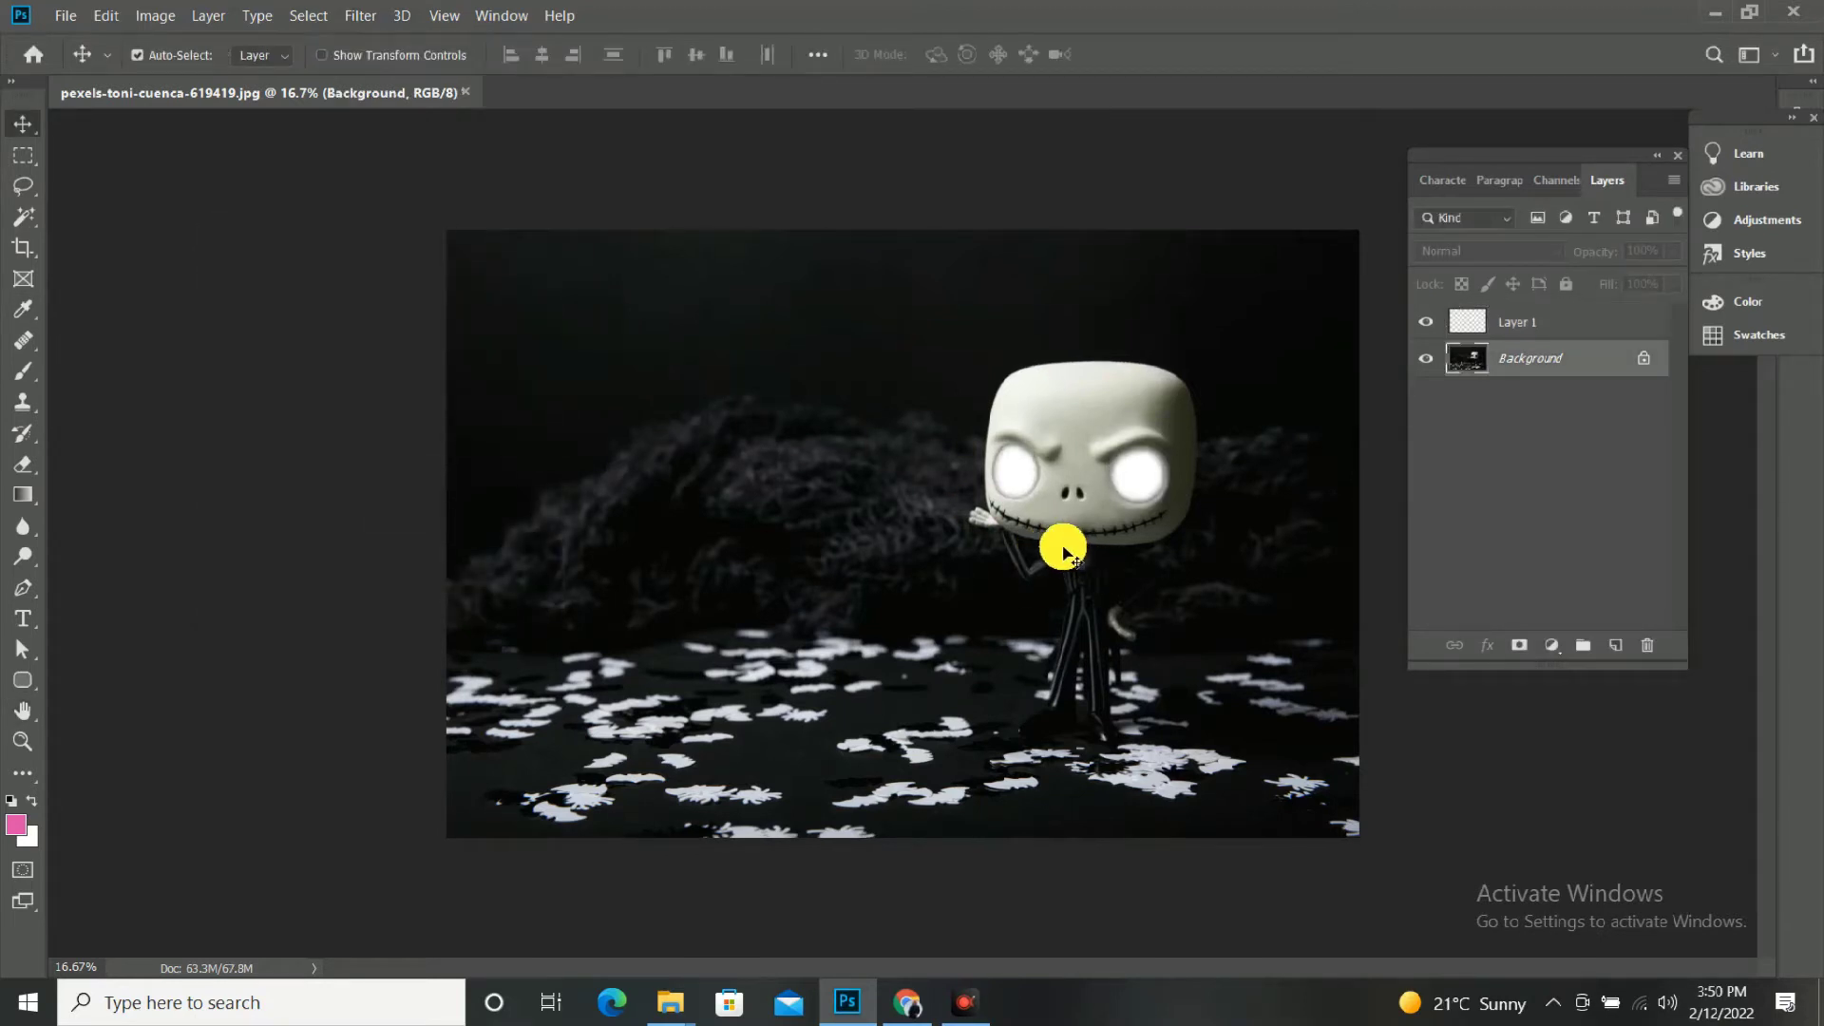
# Select the black stitched mouth line on the Background layer with the Magic Wand at tolerance 32.
pyautogui.hotkey('ctrl', '+')
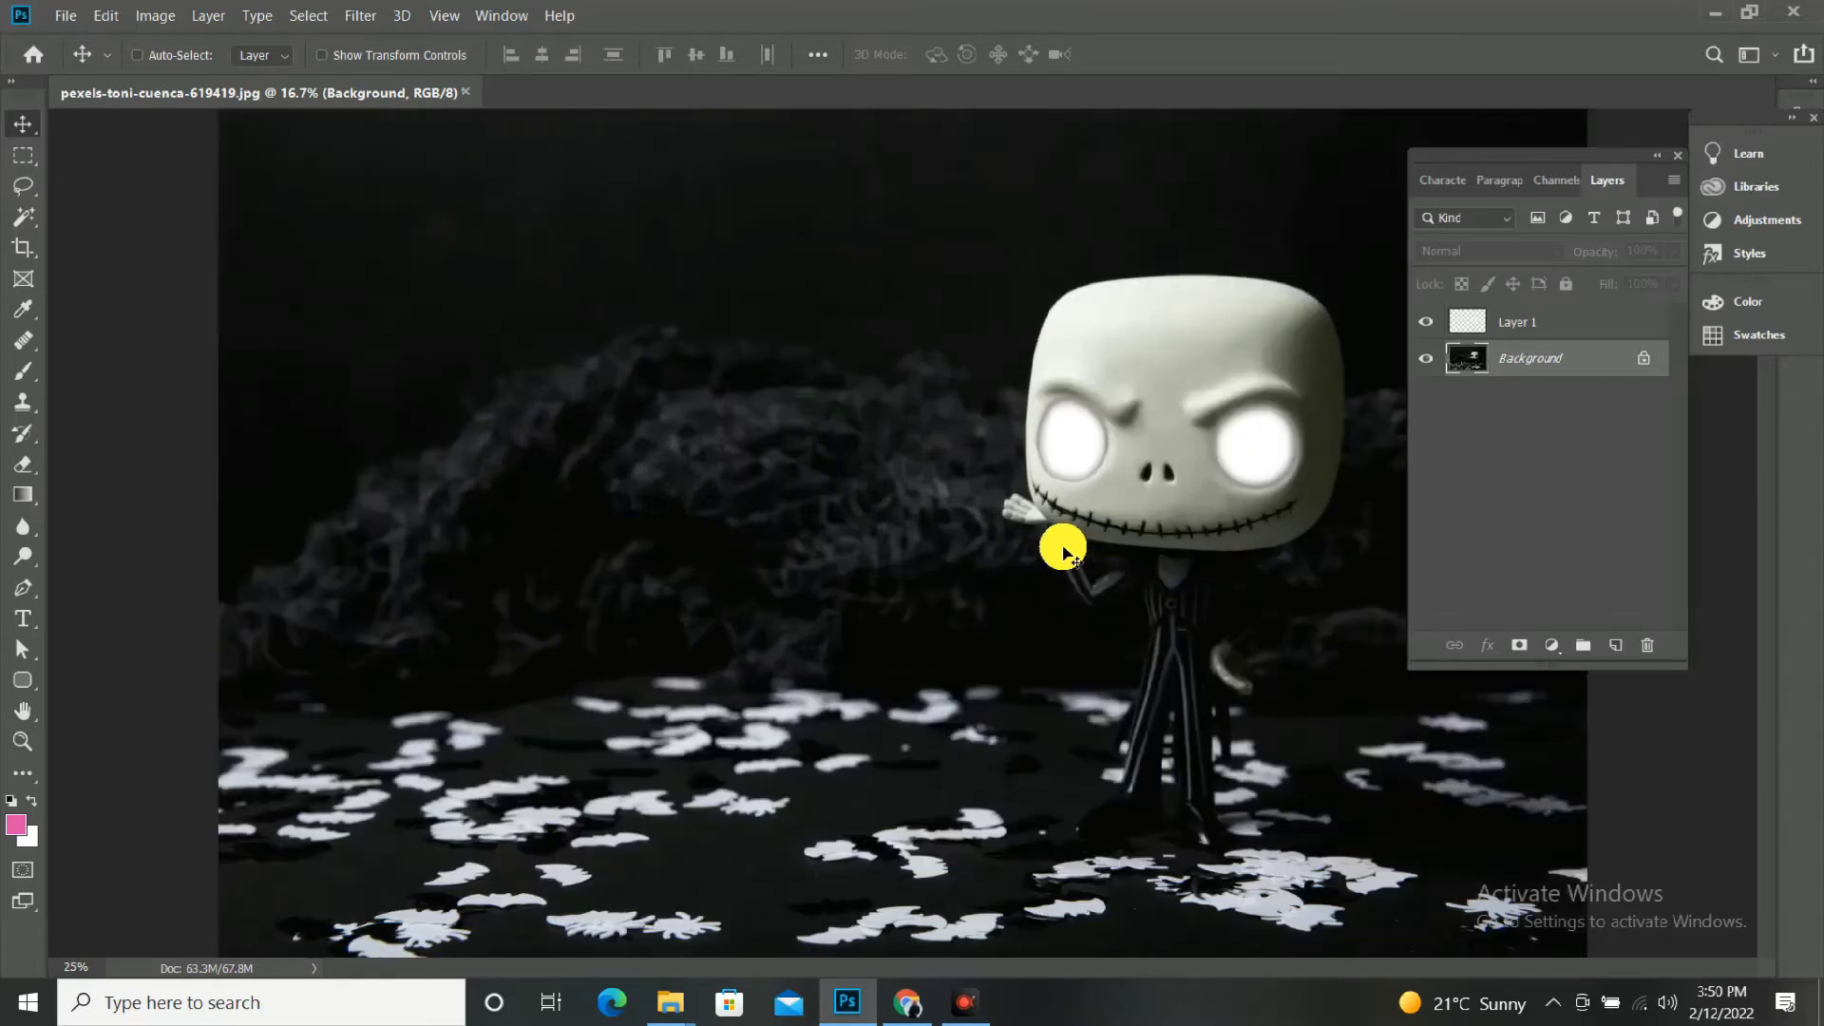
pyautogui.hotkey('ctrl', '+')
pyautogui.hotkey('ctrl', '+')
pyautogui.hotkey('ctrl', '+')
pyautogui.hotkey('ctrl', '+')
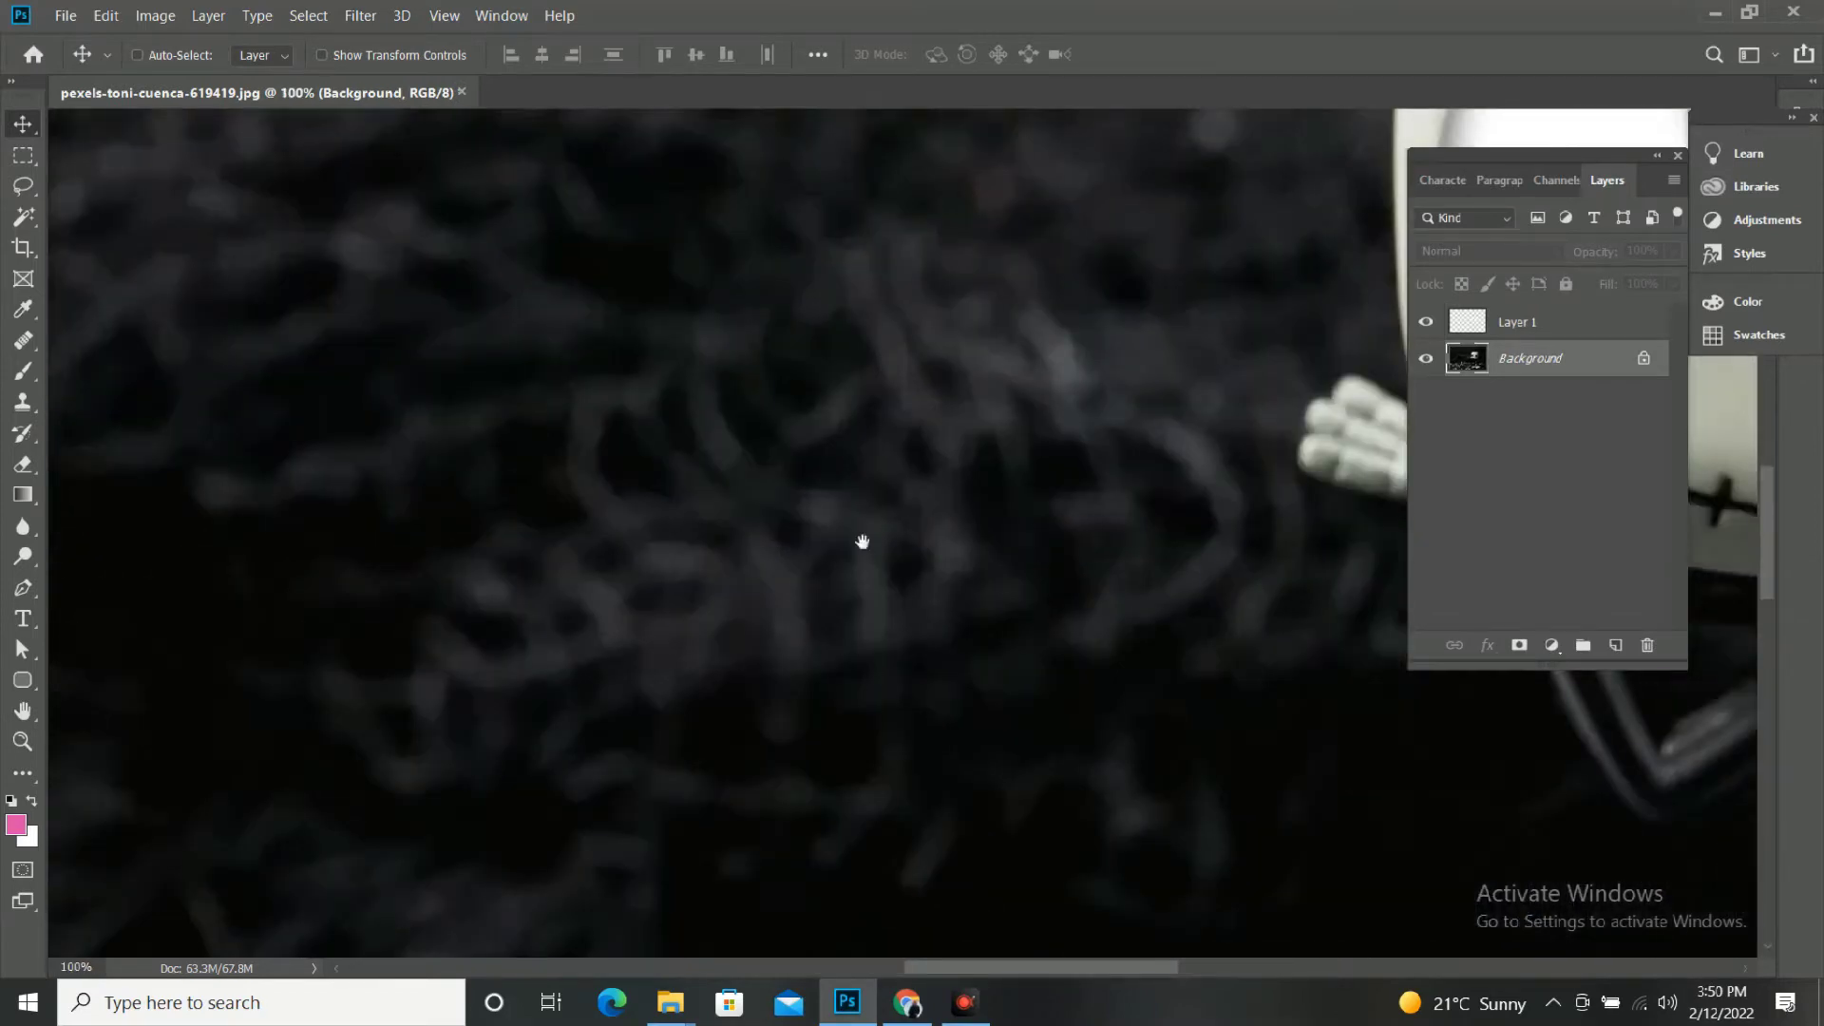
pyautogui.moveTo(861, 542); pyautogui.dragTo(1127, 664)
pyautogui.hotkey('ctrl', '+')
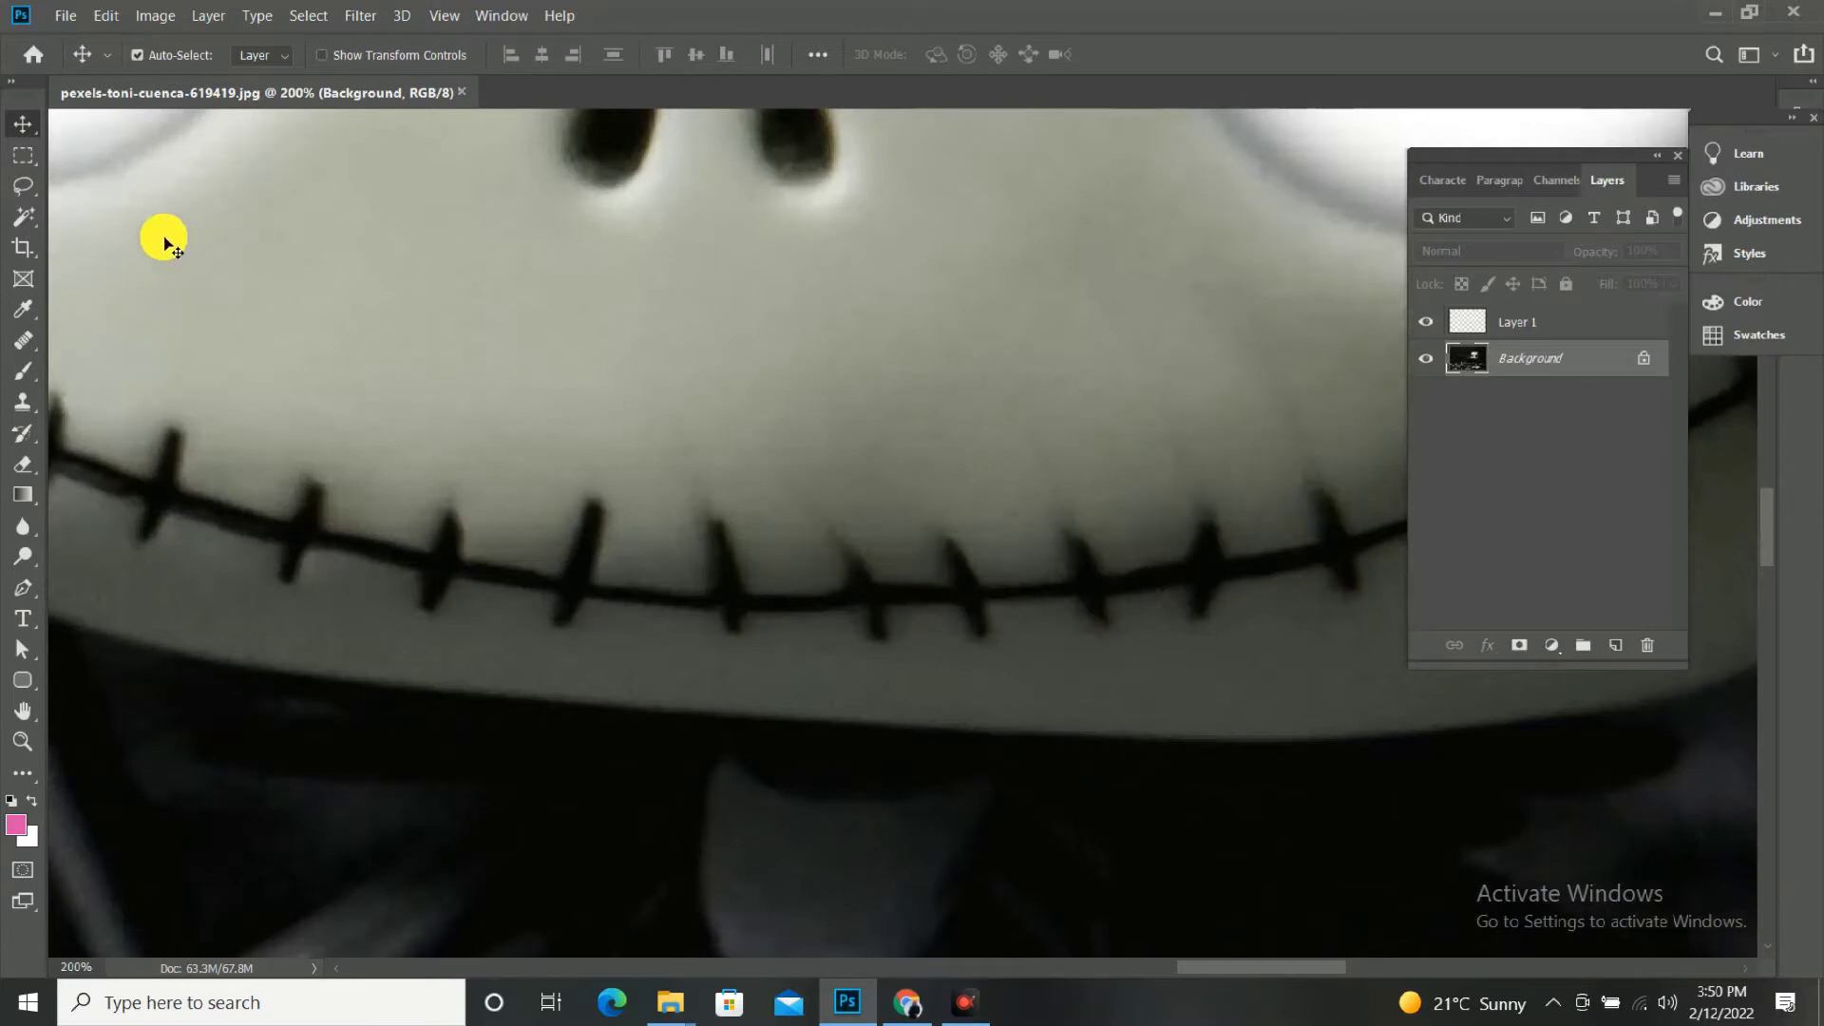
pyautogui.press('l')
pyautogui.click(29, 224)
pyautogui.rightClick(28, 225)
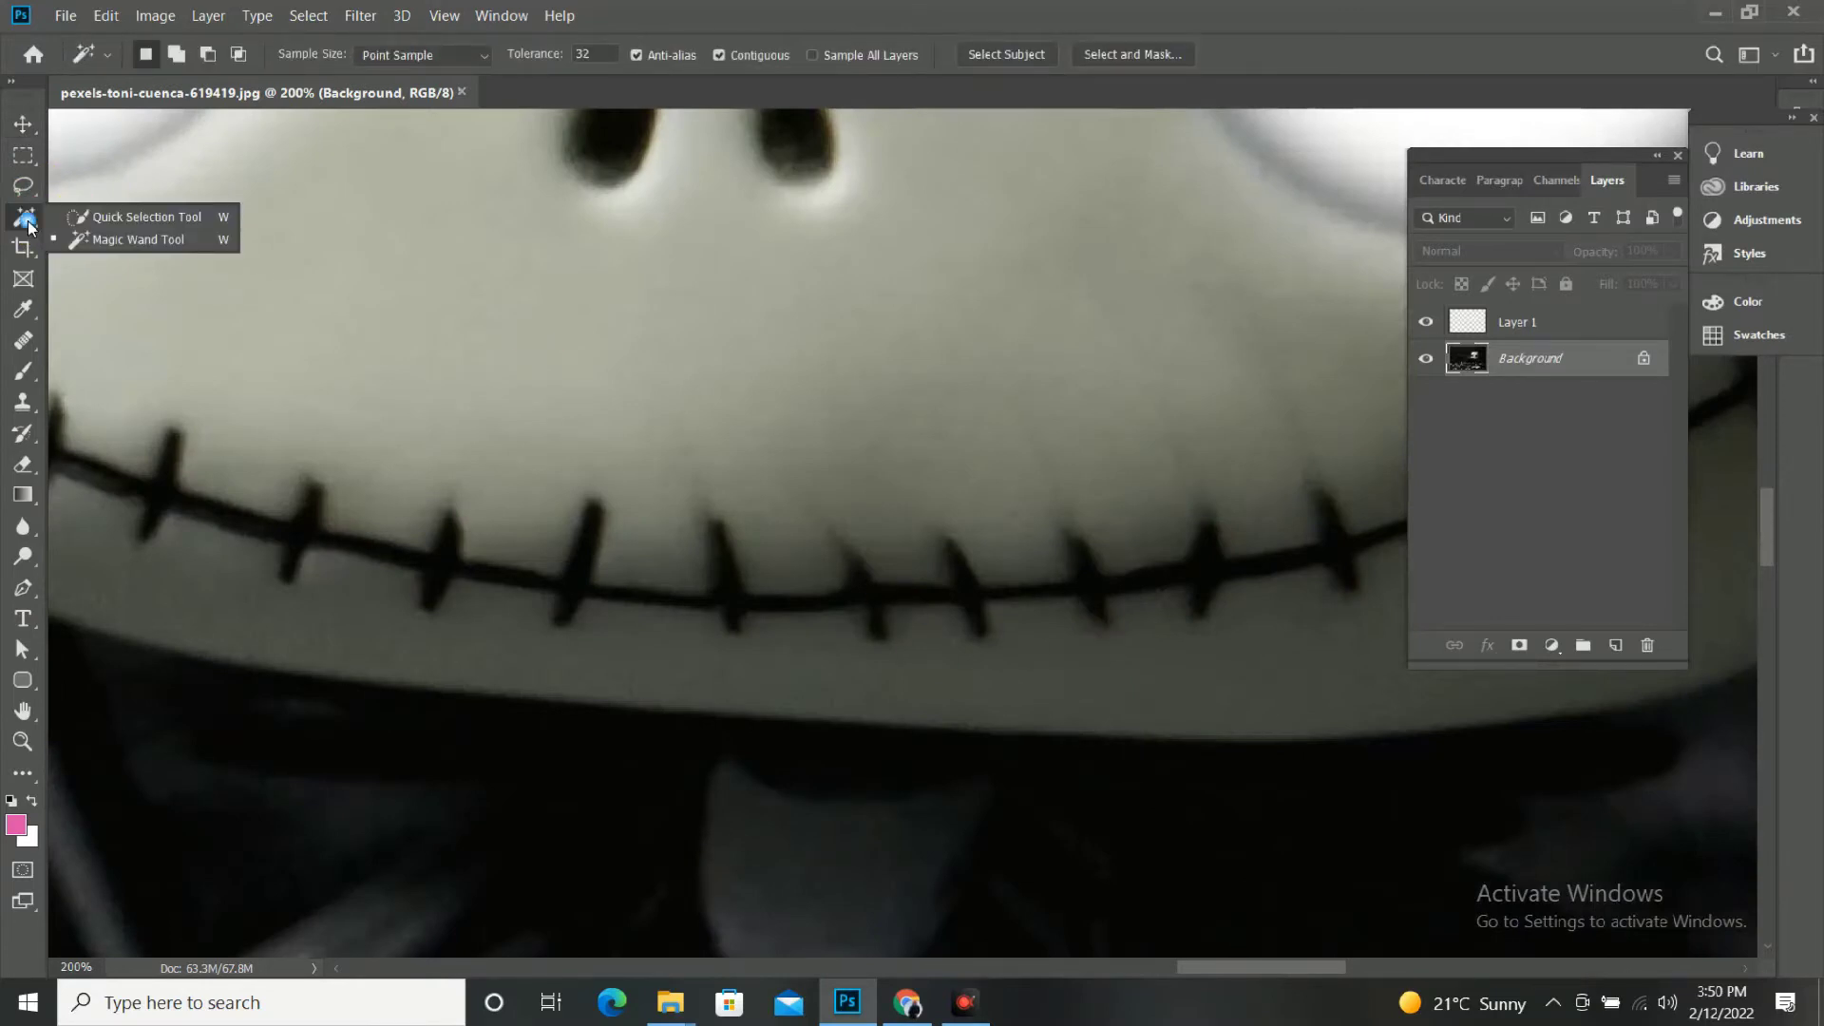
pyautogui.click(81, 238)
pyautogui.click(969, 599)
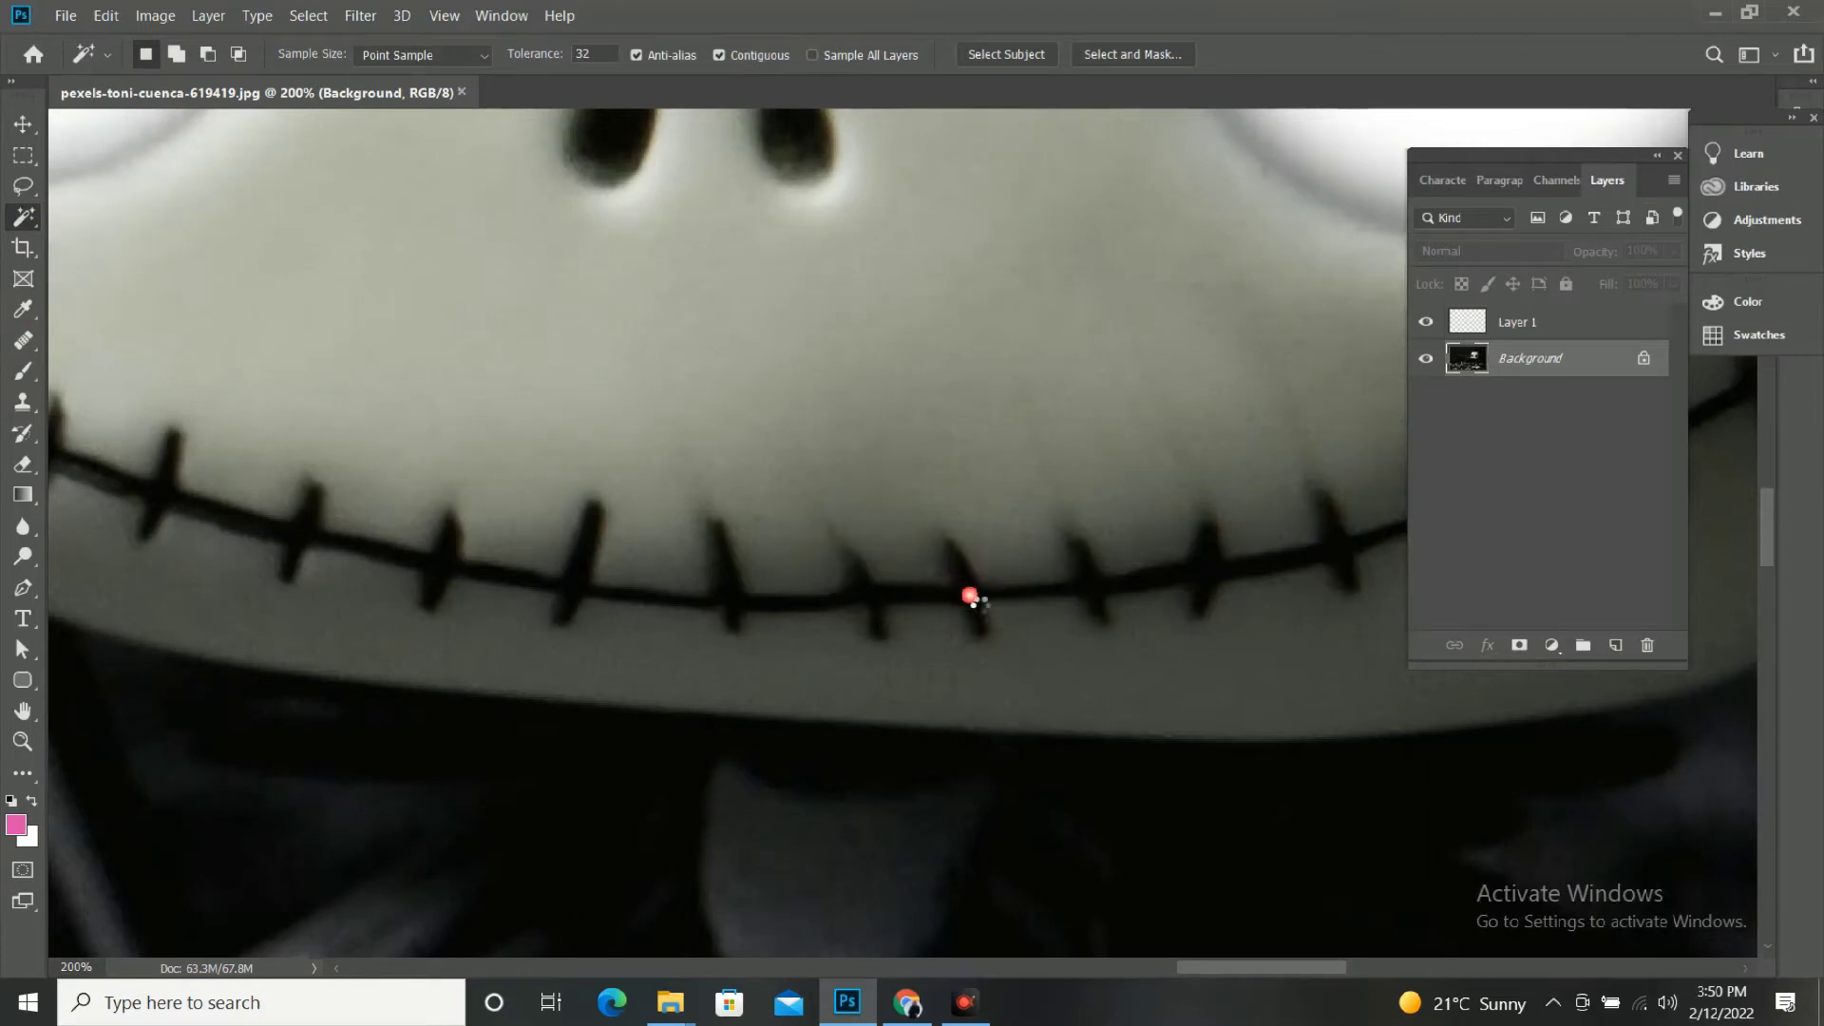
pyautogui.moveTo(705, 601); pyautogui.dragTo(1321, 806)
pyautogui.moveTo(854, 740); pyautogui.dragTo(954, 788)
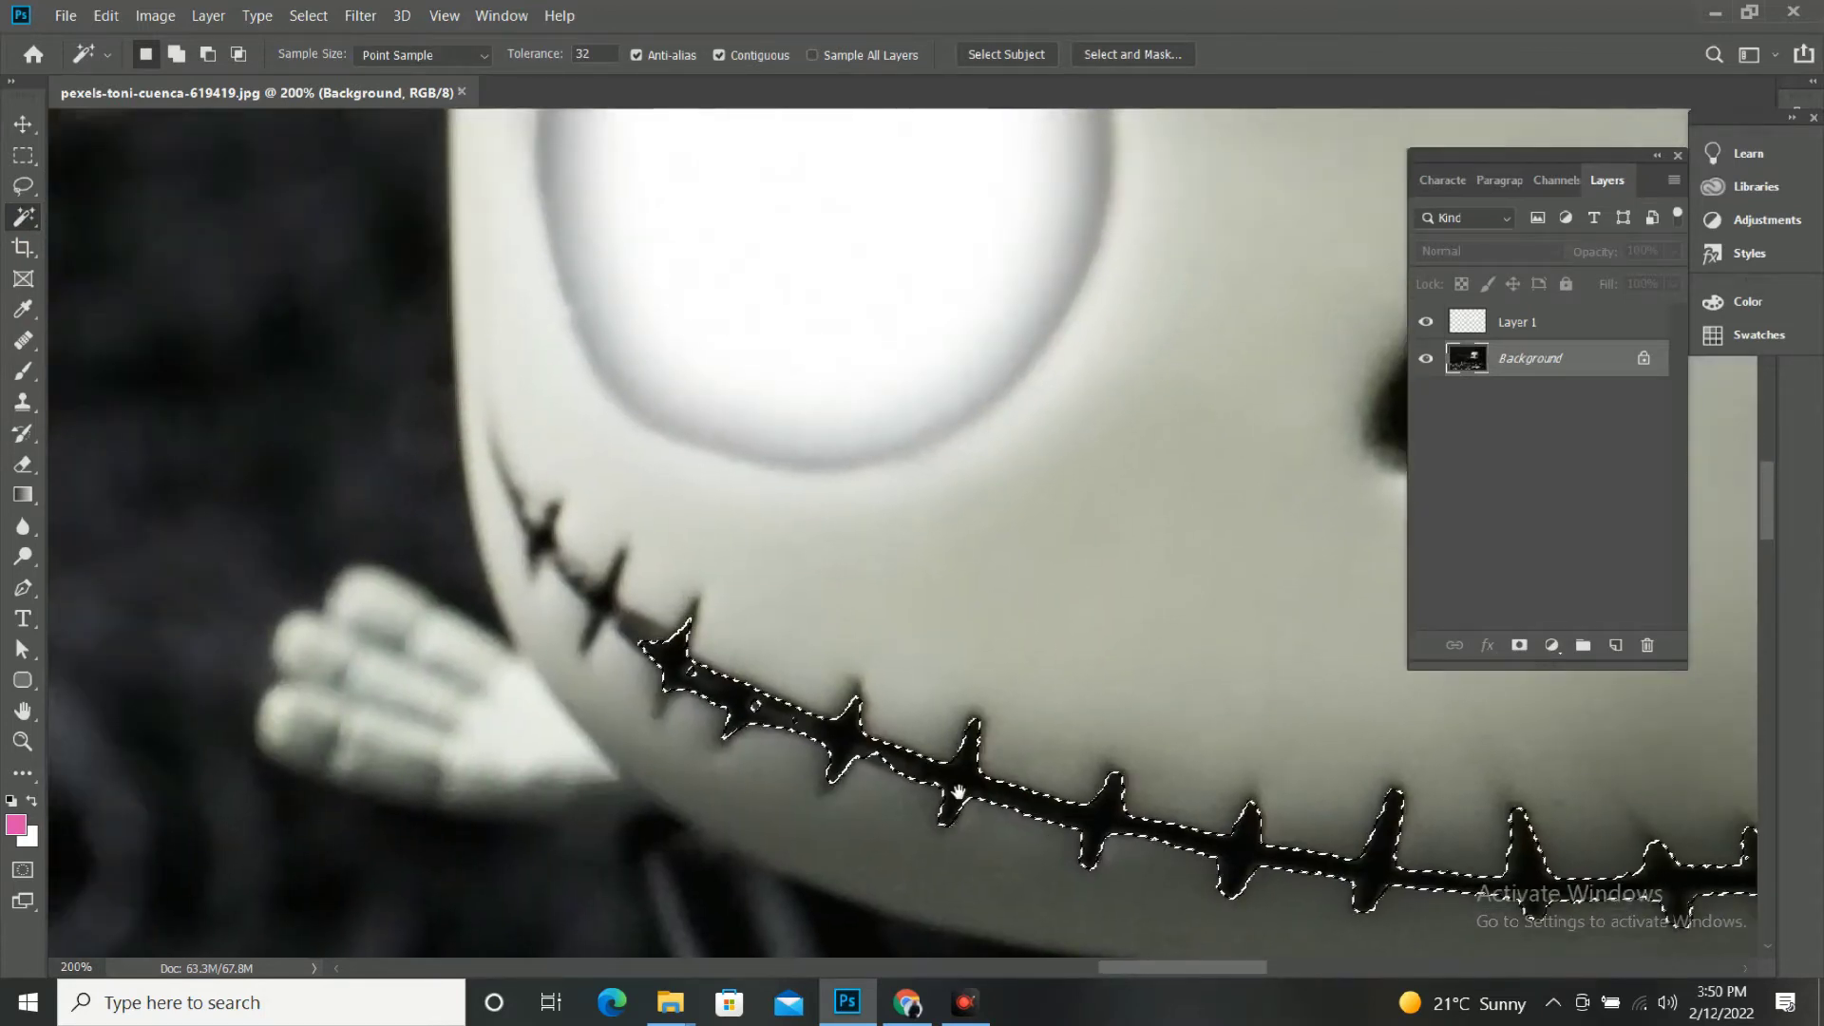
pyautogui.click(593, 598)
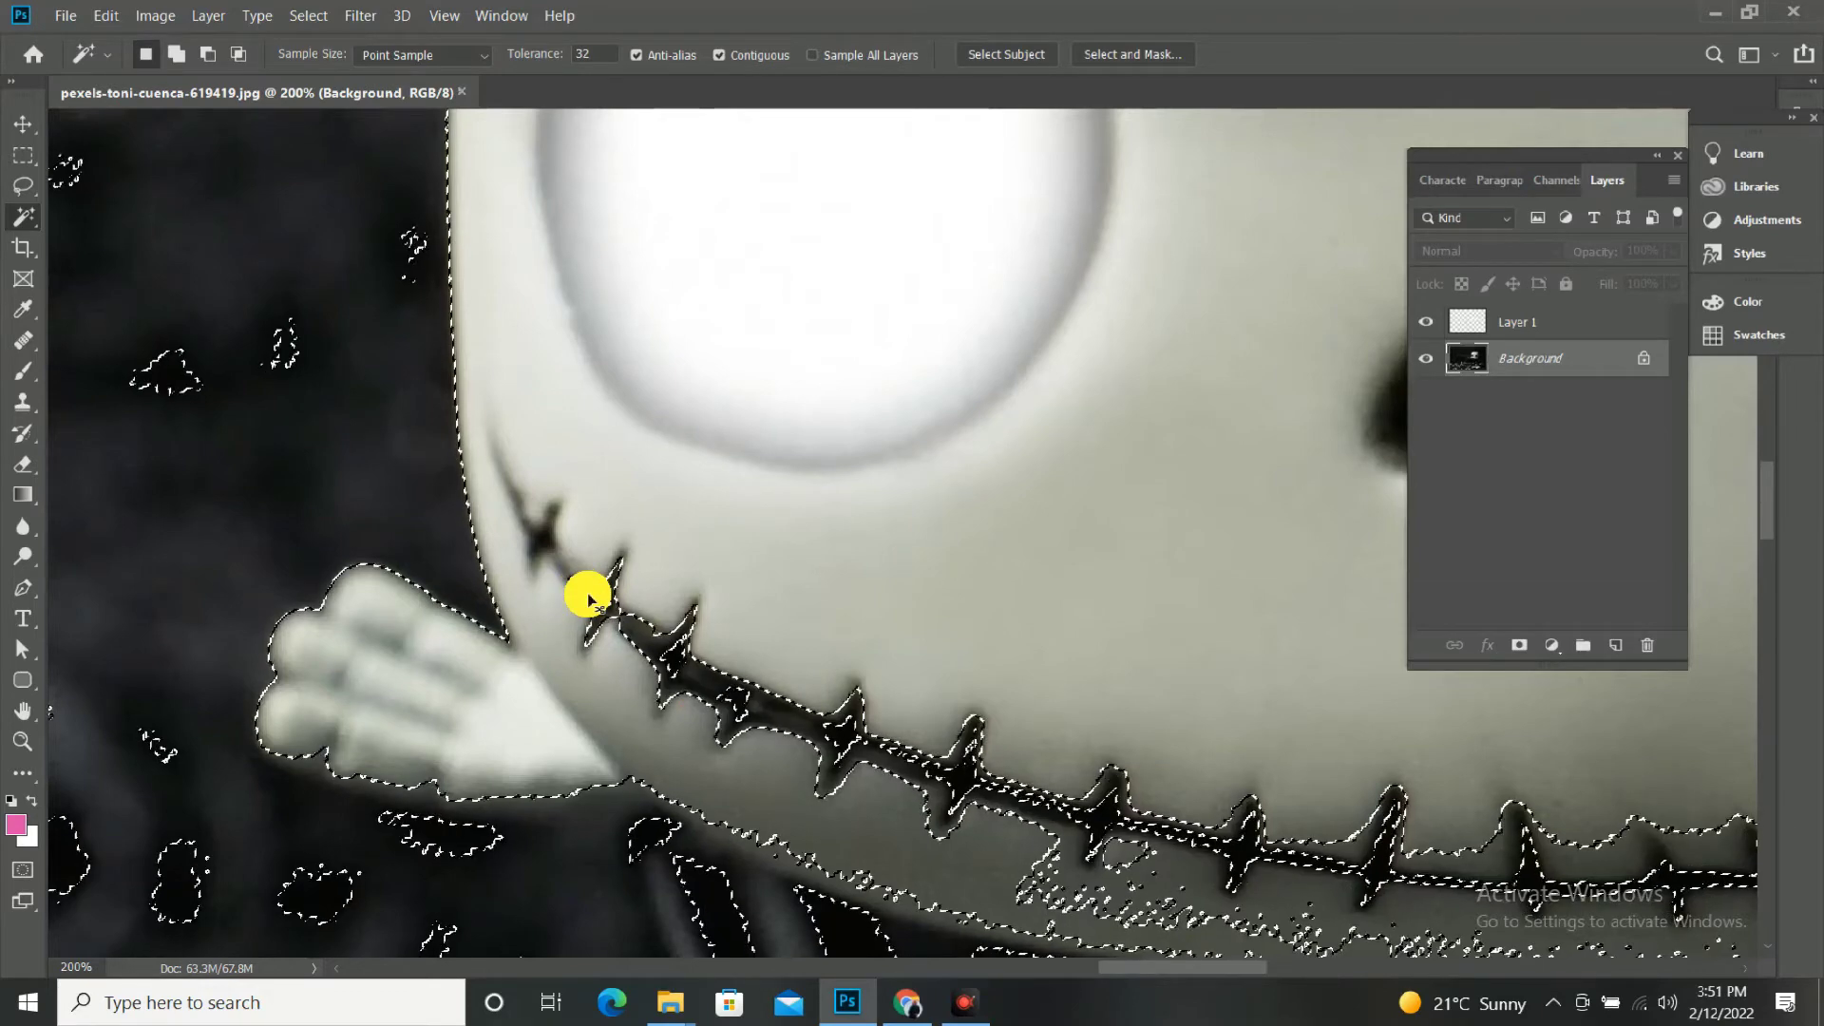
pyautogui.hotkey('ctrl', 'z')
pyautogui.click(608, 606)
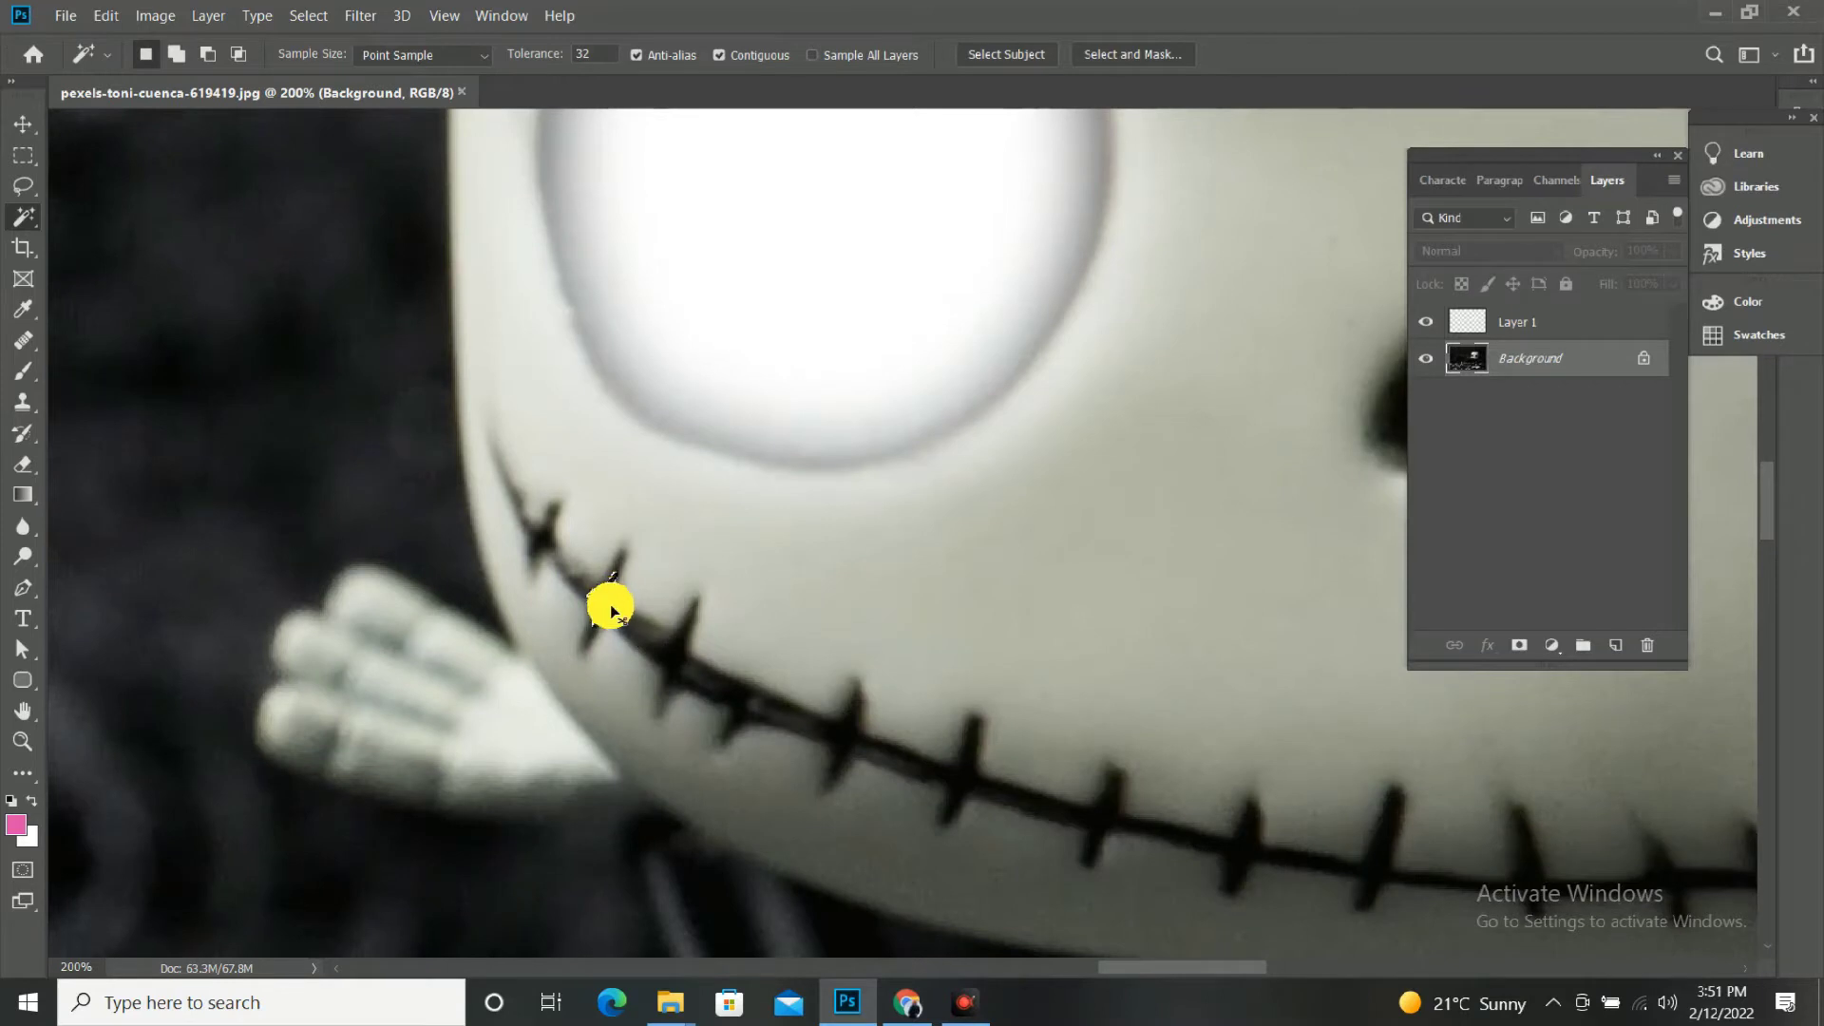
pyautogui.keyDown('shift'); pyautogui.click(612, 609); pyautogui.keyUp('shift')
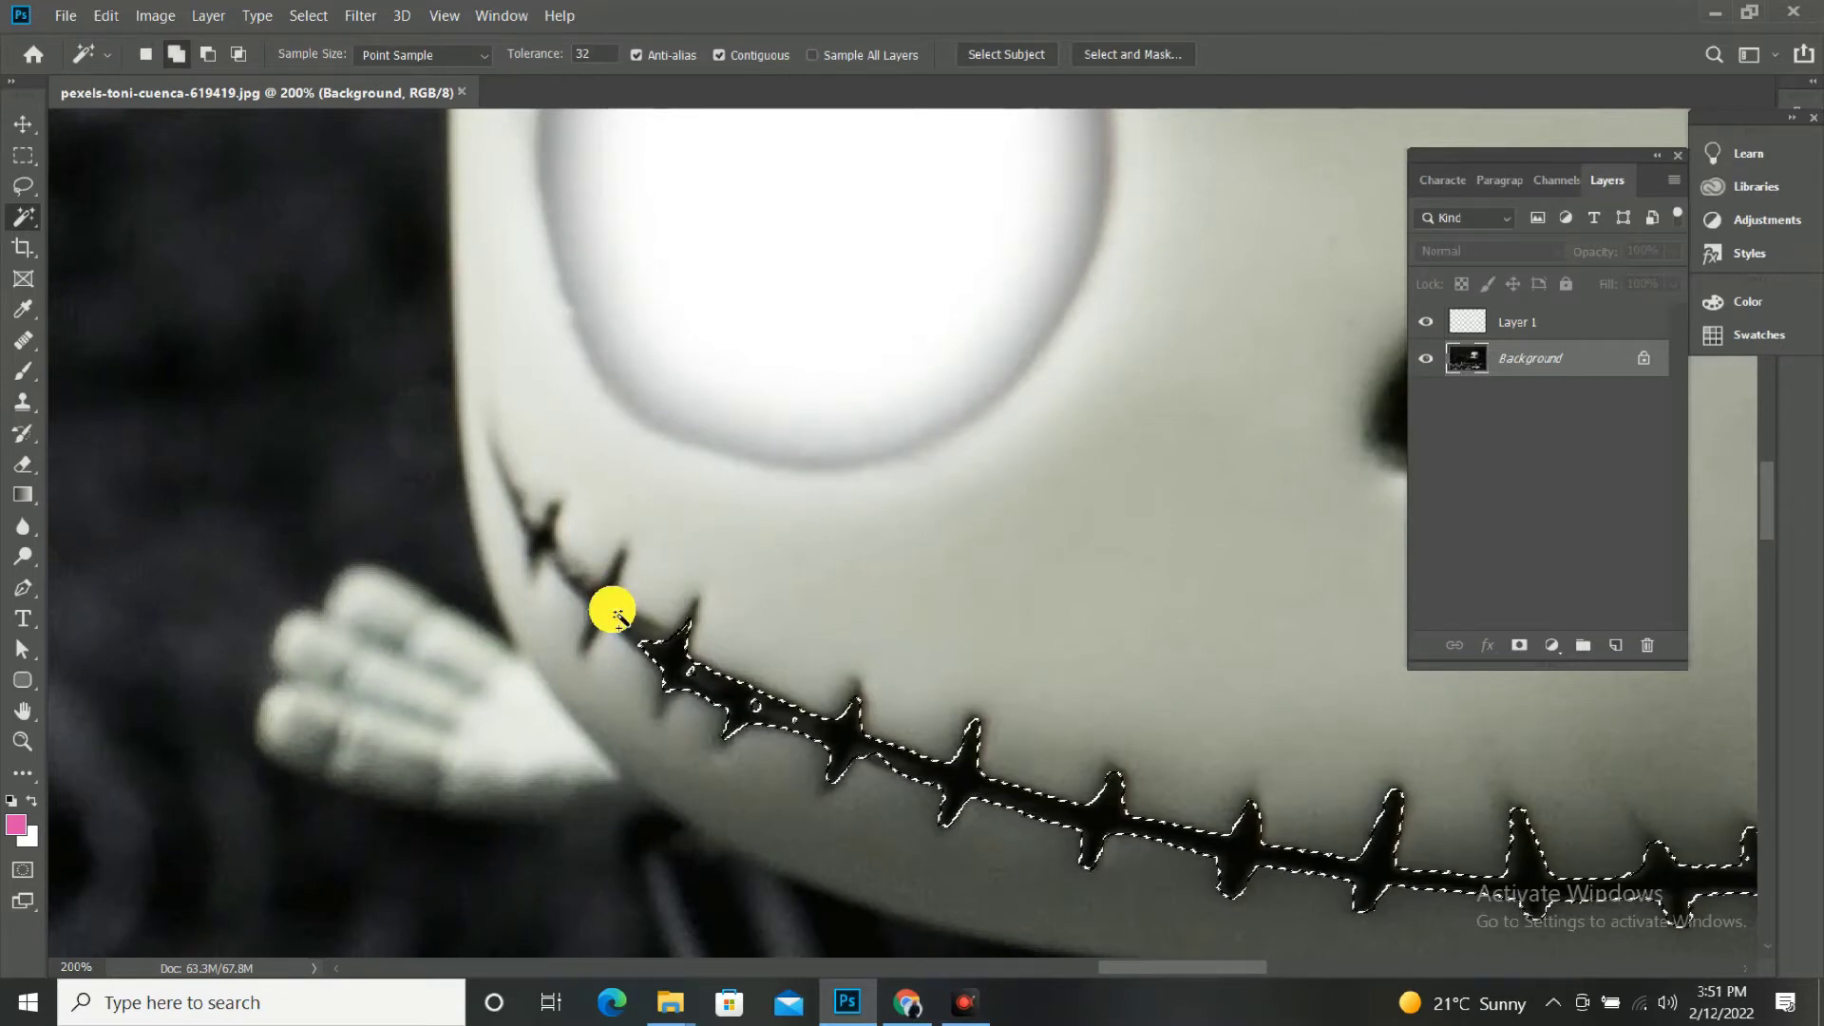
# Add the two stitches nearest the mouth's raised-hand corner with the Magic Wand, and the line joining the neighbouring stitches with Quick Selection.
pyautogui.keyDown('shift'); pyautogui.click(604, 595); pyautogui.keyUp('shift')
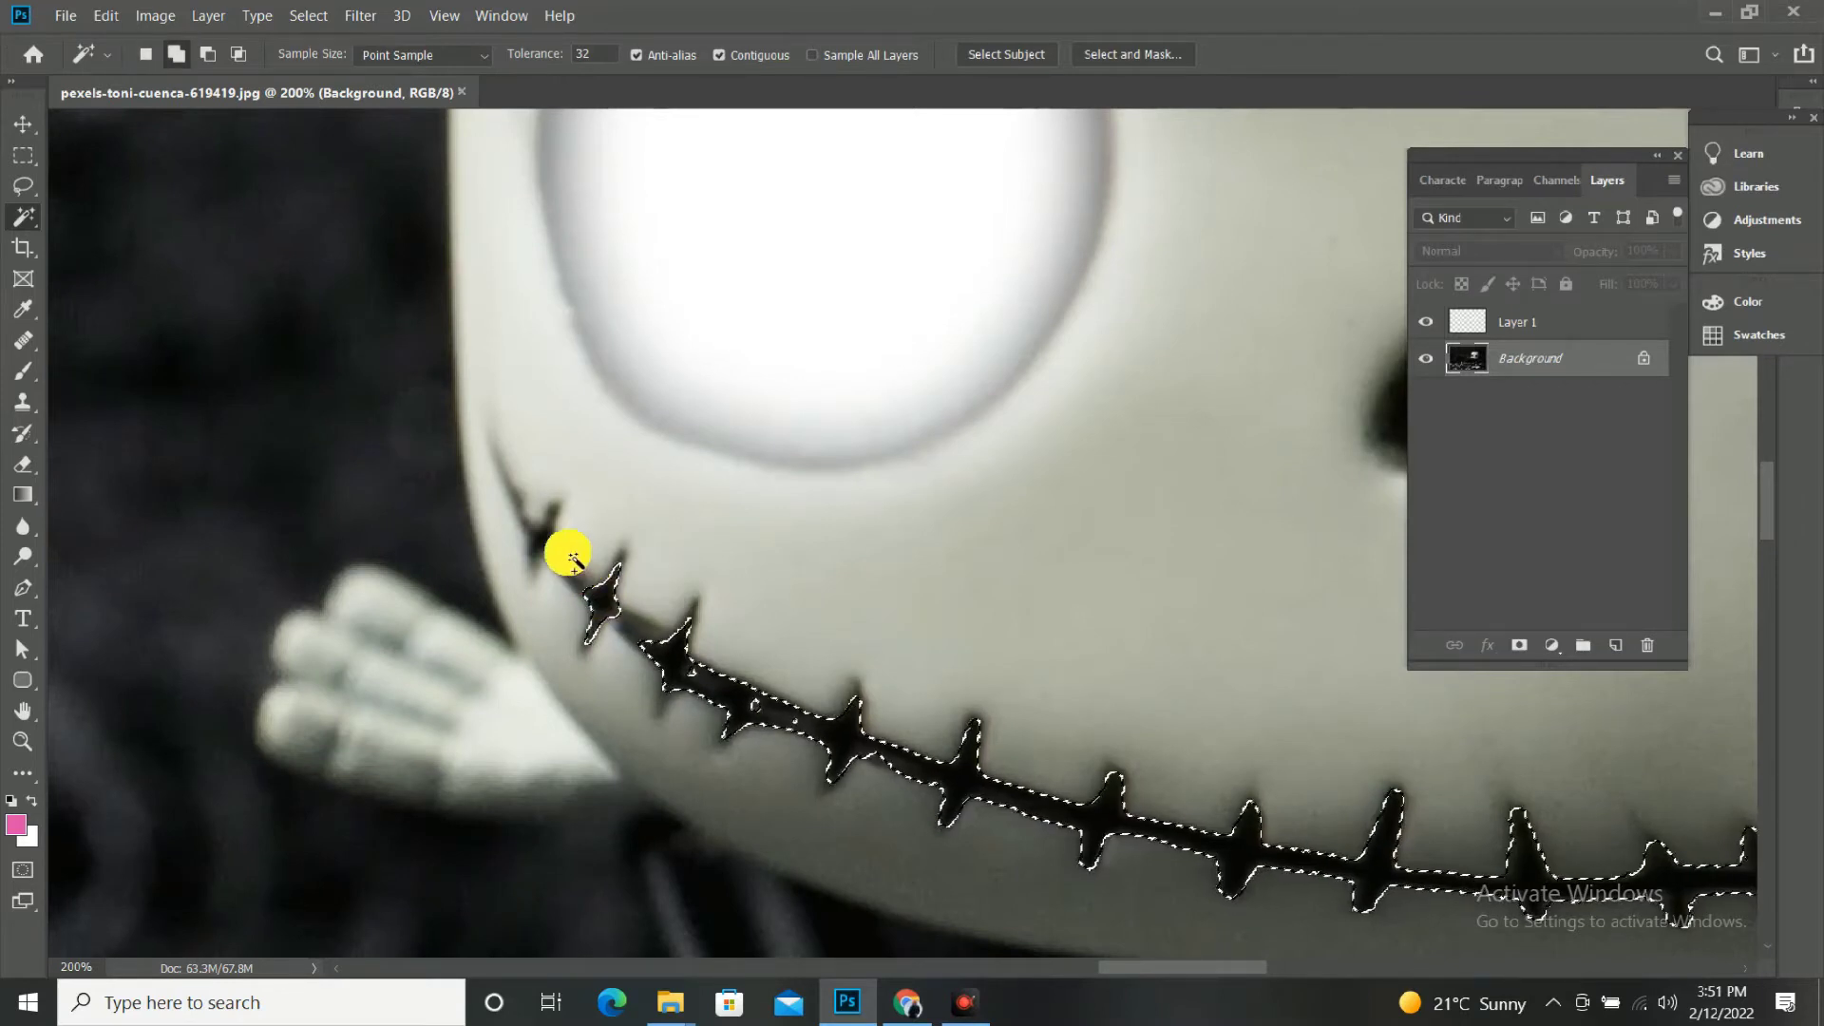
pyautogui.keyDown('shift'); pyautogui.click(550, 537); pyautogui.keyUp('shift')
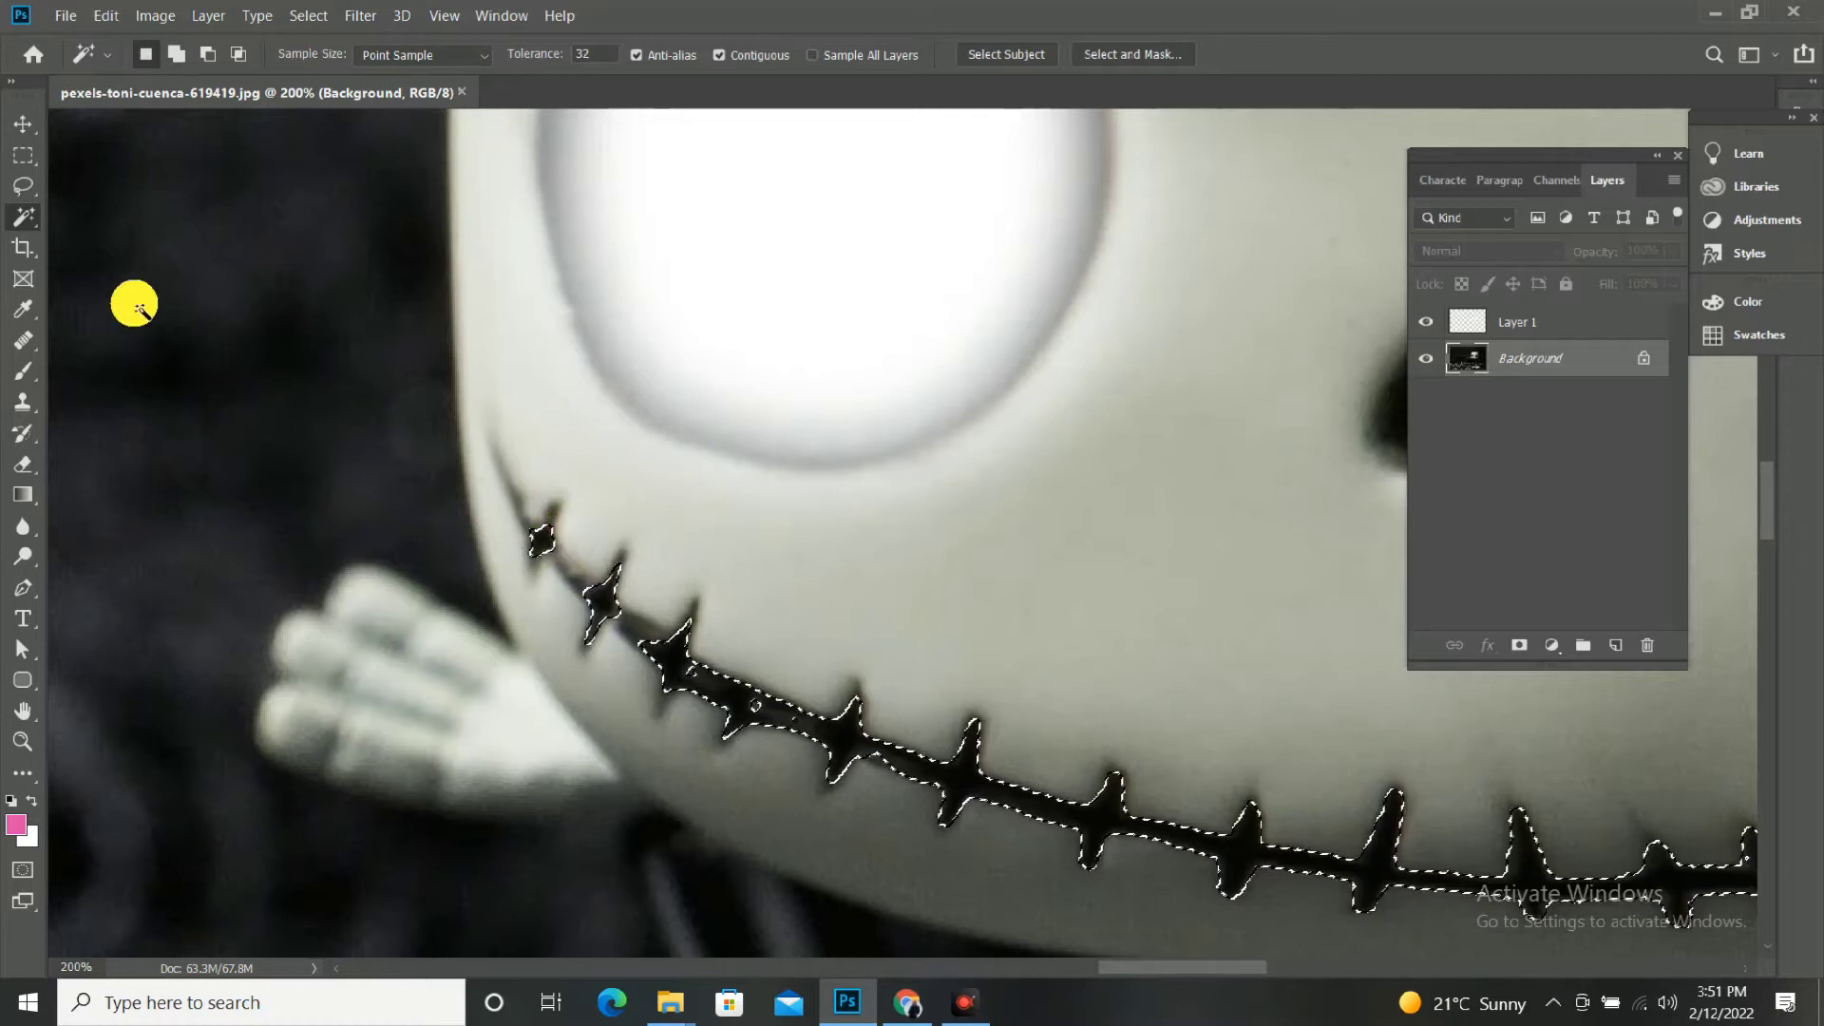
pyautogui.rightClick(21, 205)
pyautogui.click(71, 202)
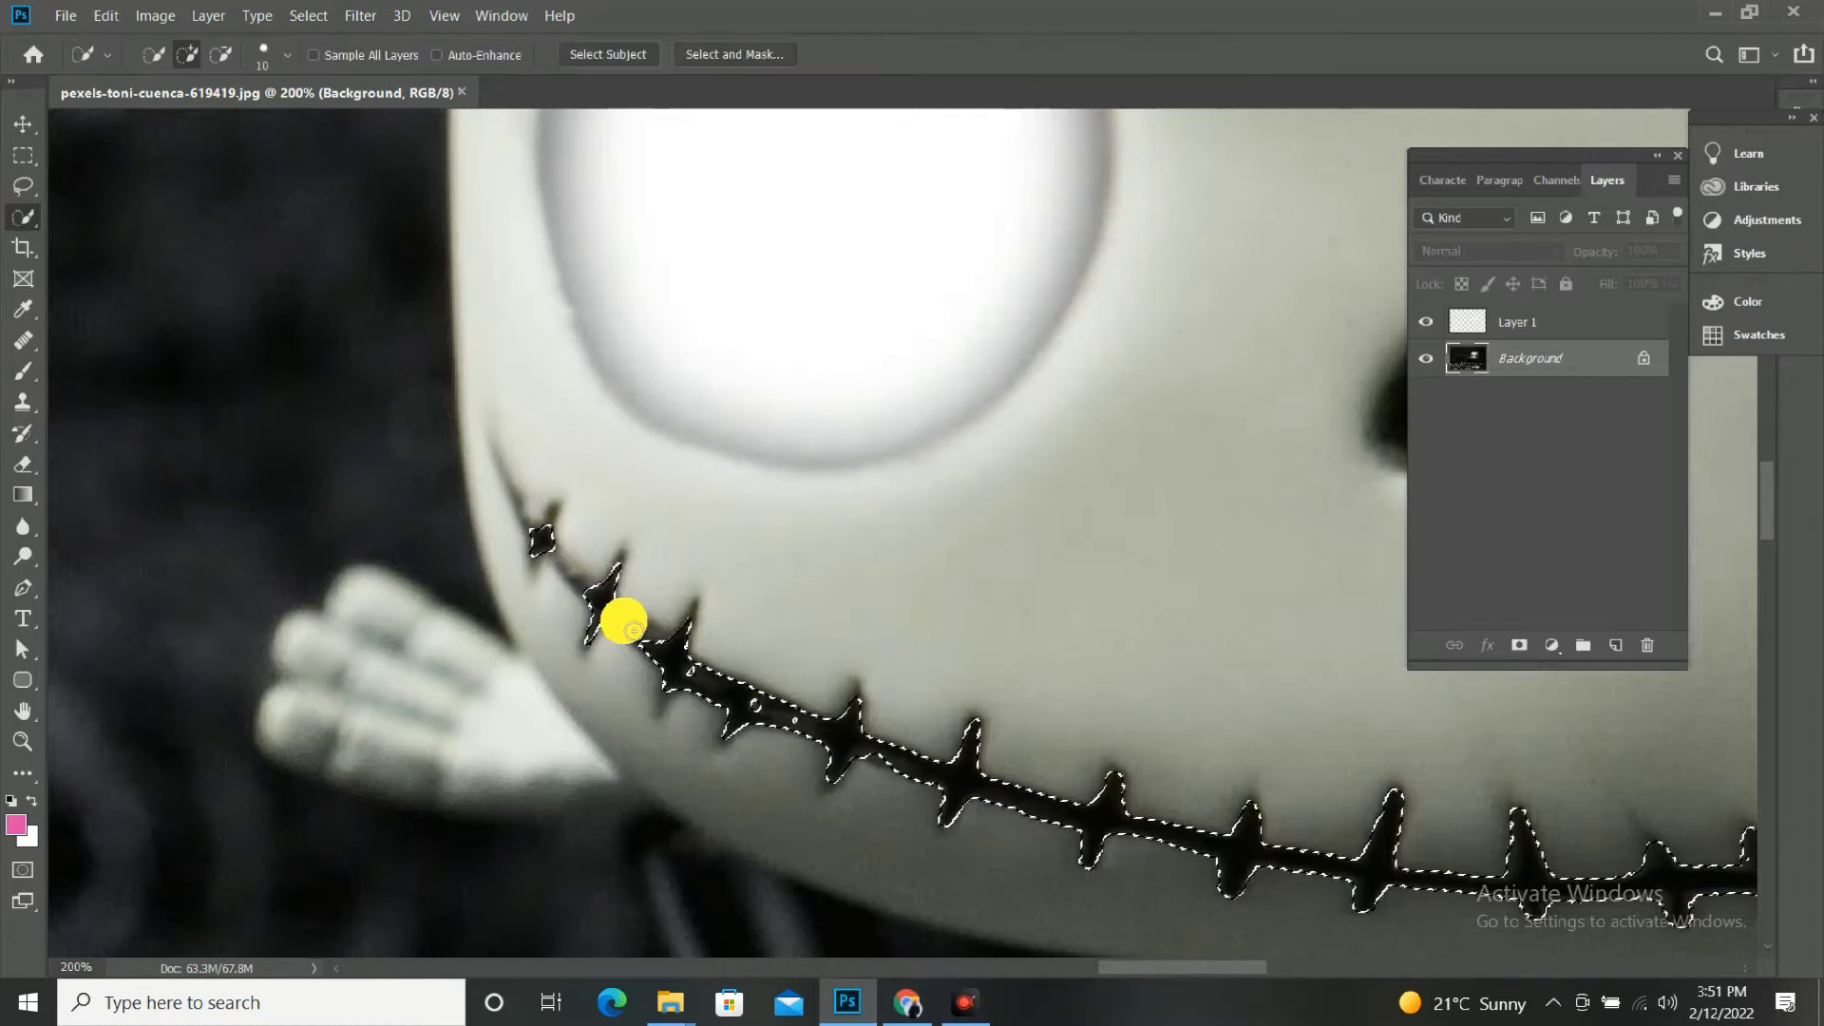
pyautogui.moveTo(630, 630); pyautogui.dragTo(648, 644)
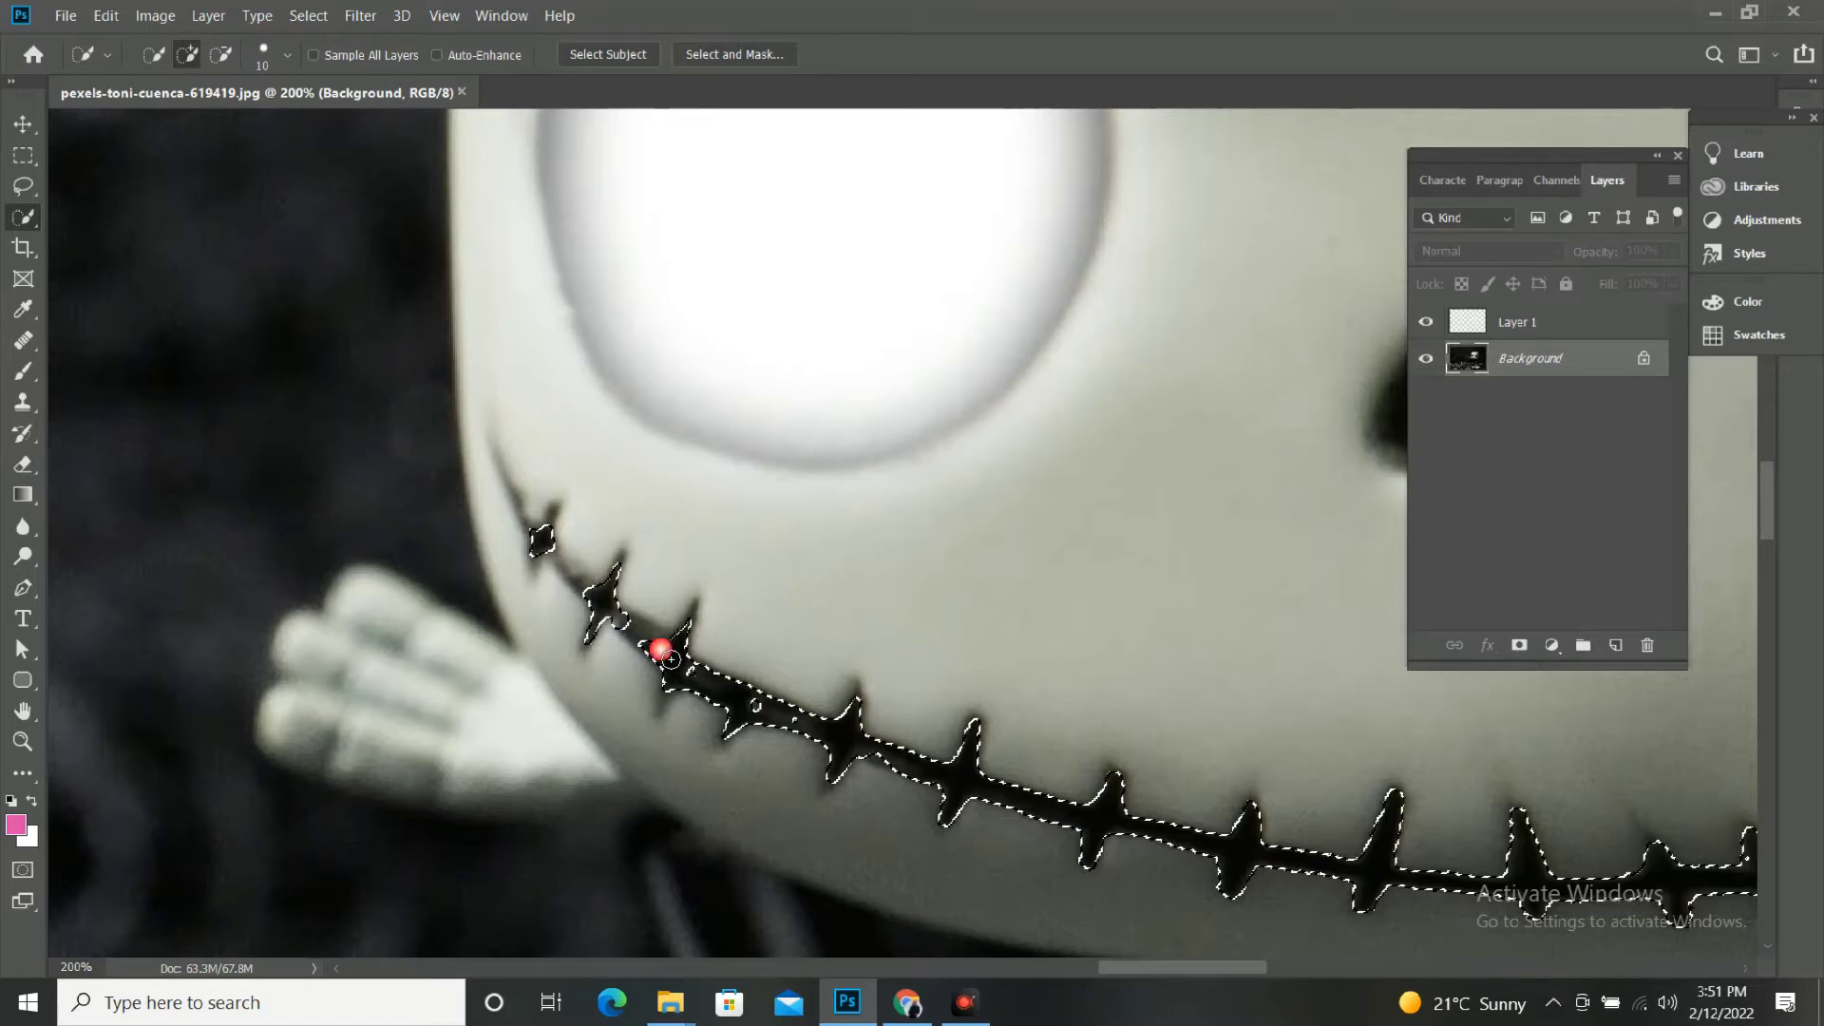
pyautogui.moveTo(670, 657); pyautogui.dragTo(652, 643)
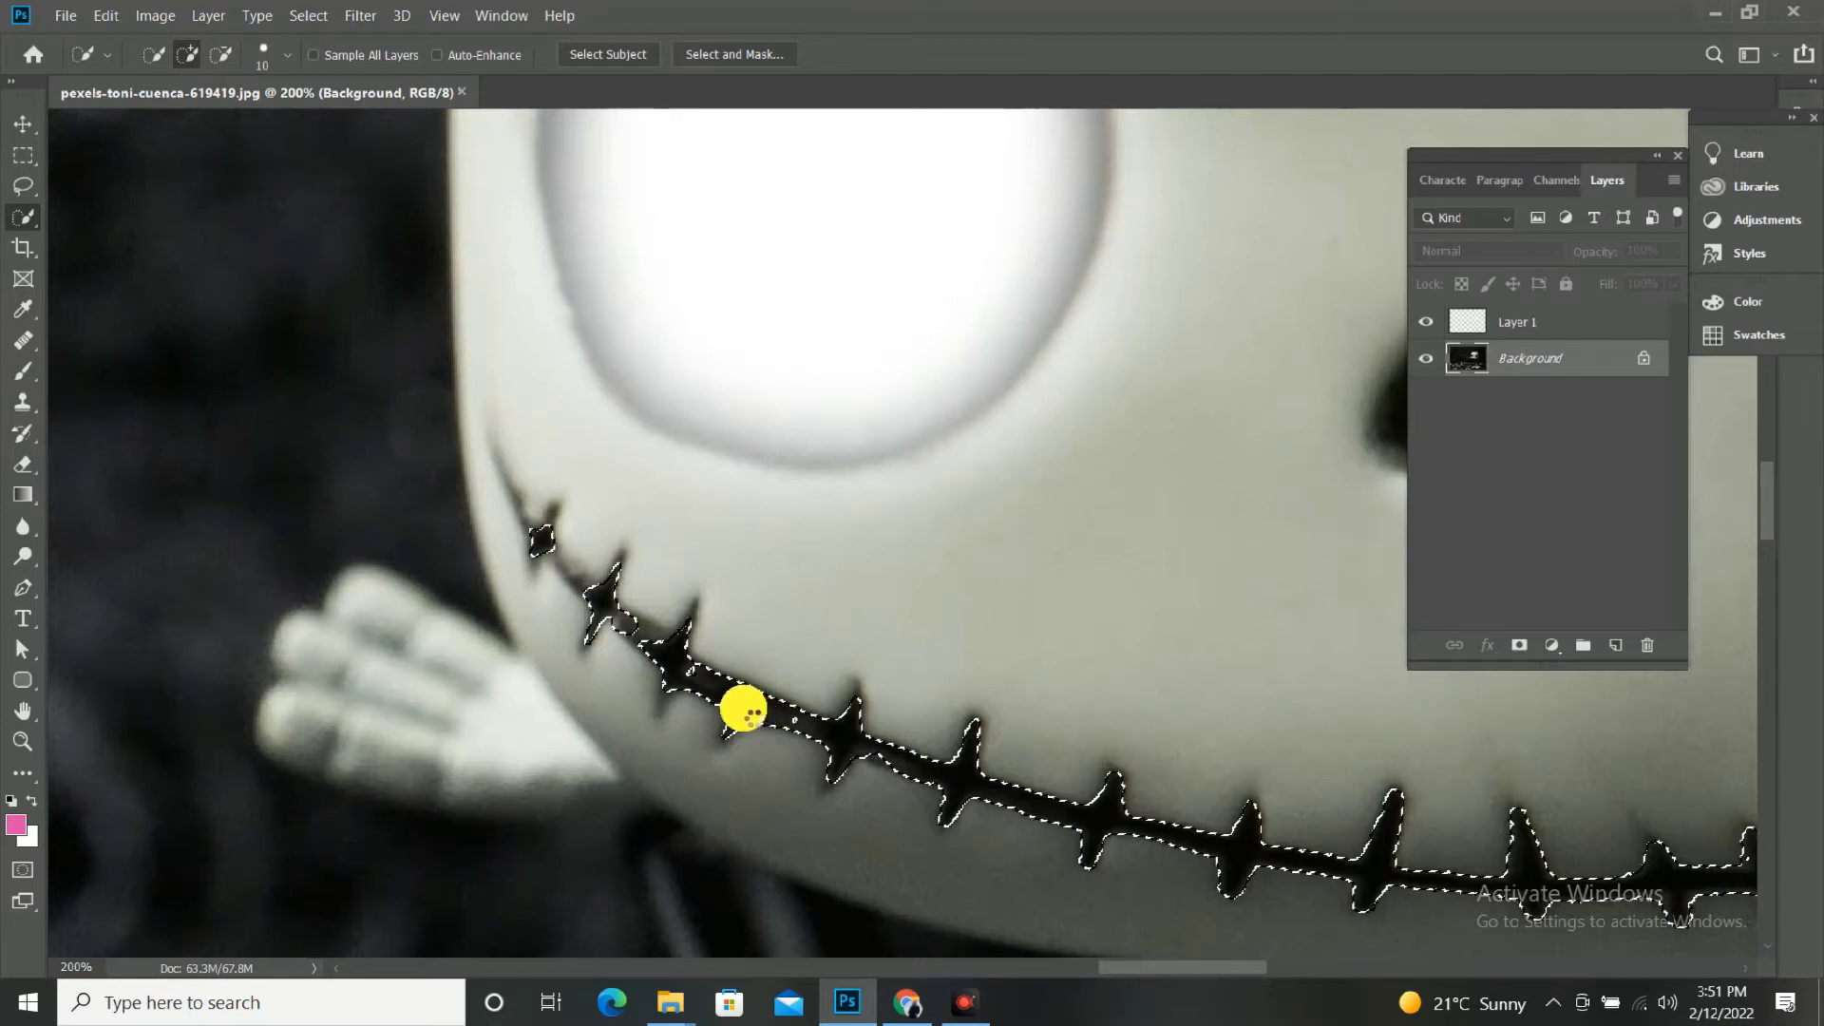
pyautogui.moveTo(731, 698); pyautogui.dragTo(673, 658)
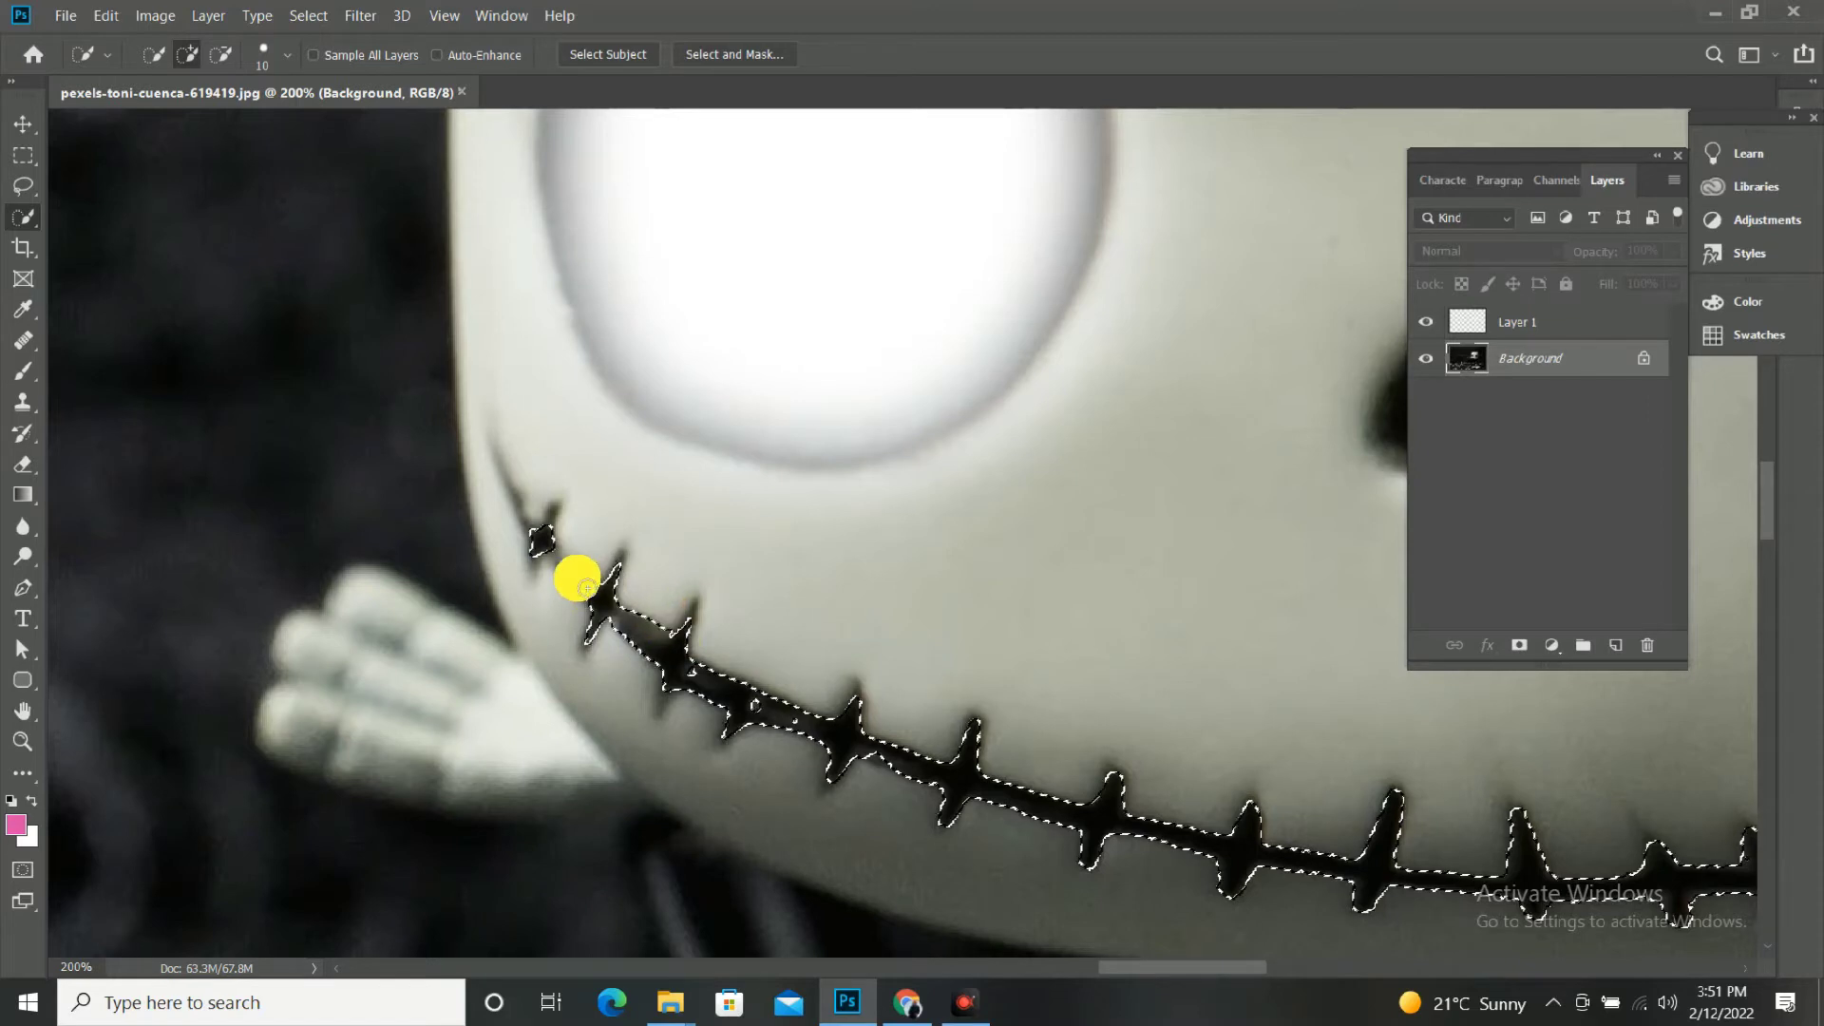
# Reduce the Quick Selection brush size to 7 and add the thin line between the two outermost stitches to the selection.
pyautogui.press('[')
pyautogui.press('[')
pyautogui.press('[')
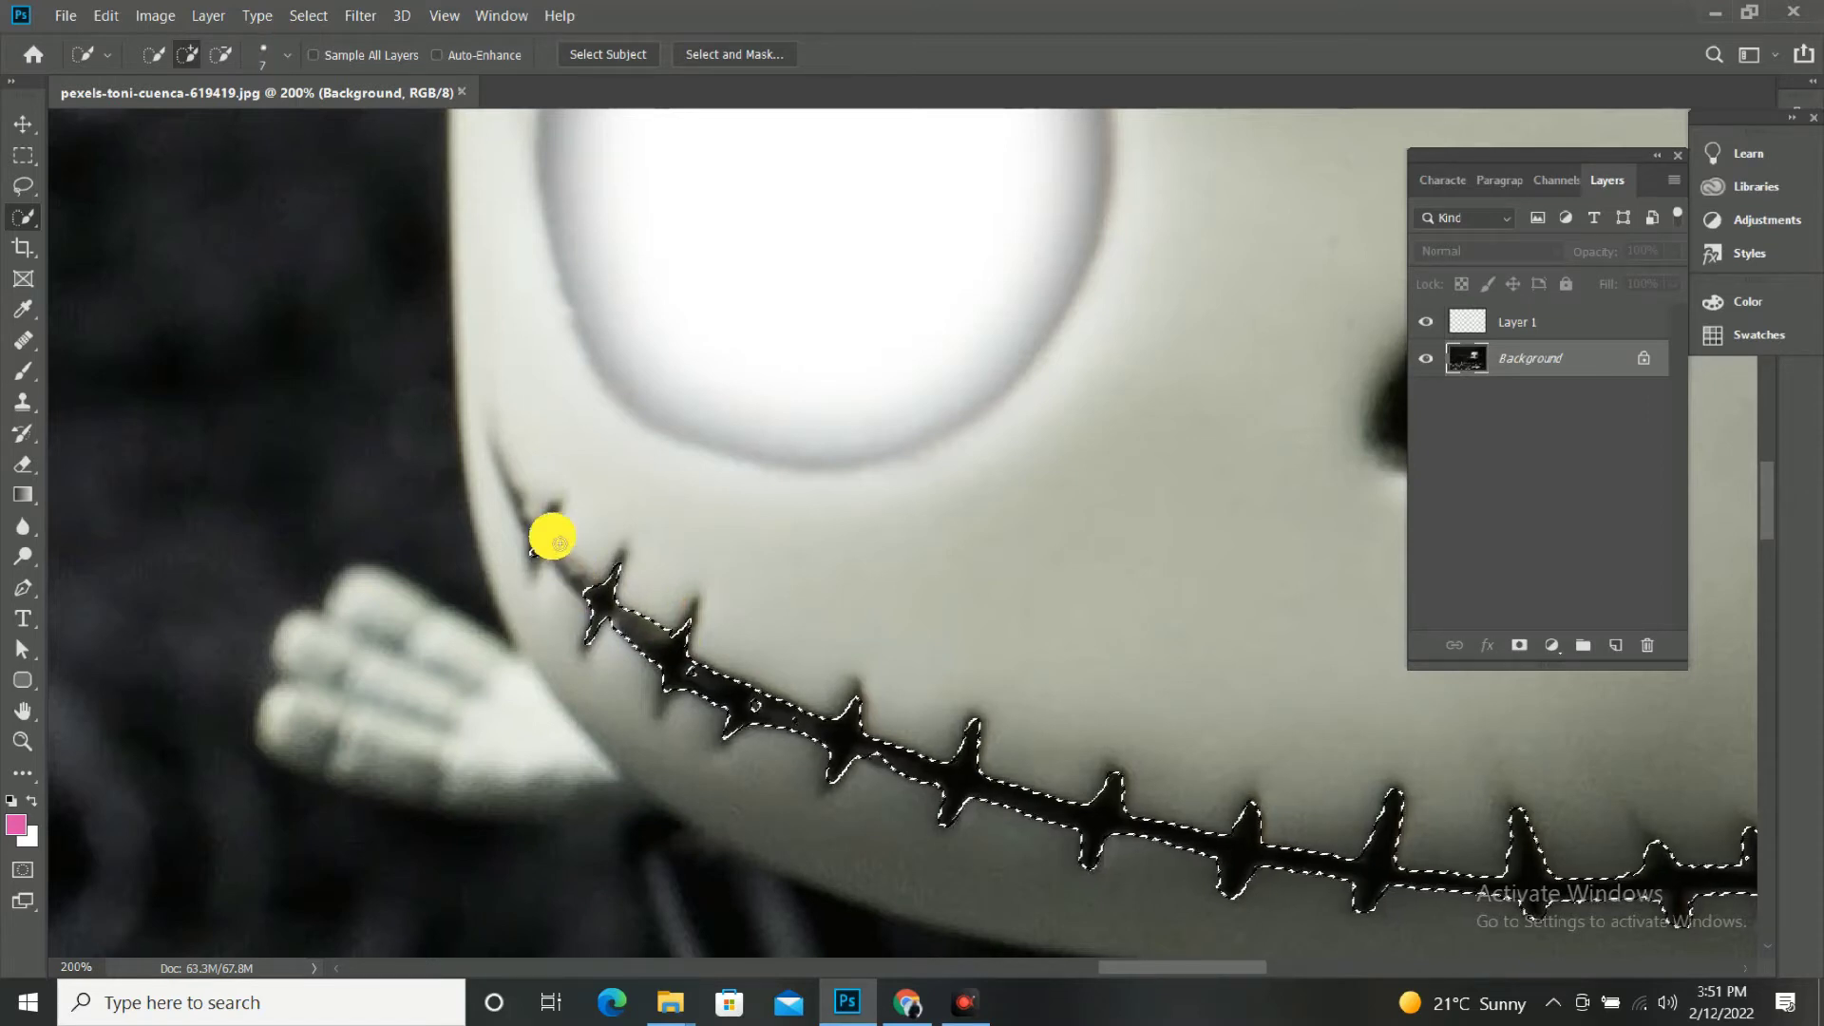
pyautogui.moveTo(559, 543); pyautogui.dragTo(570, 563)
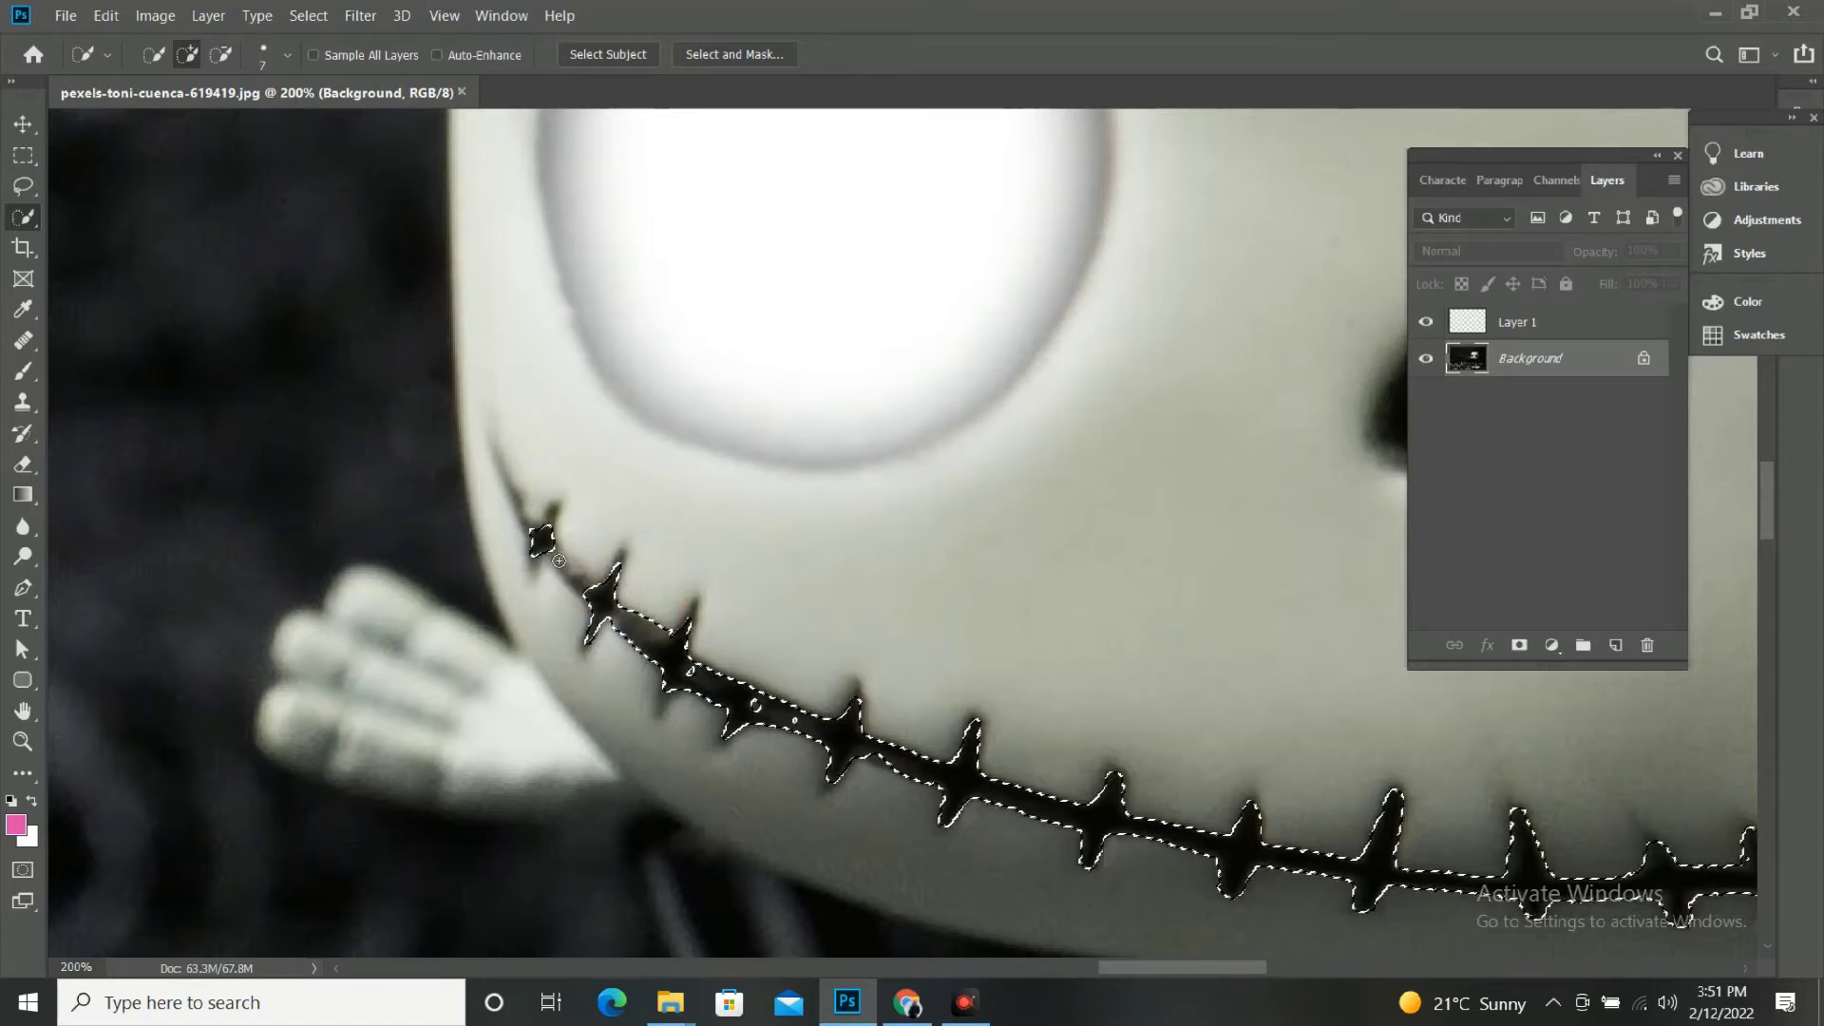
pyautogui.click(598, 597)
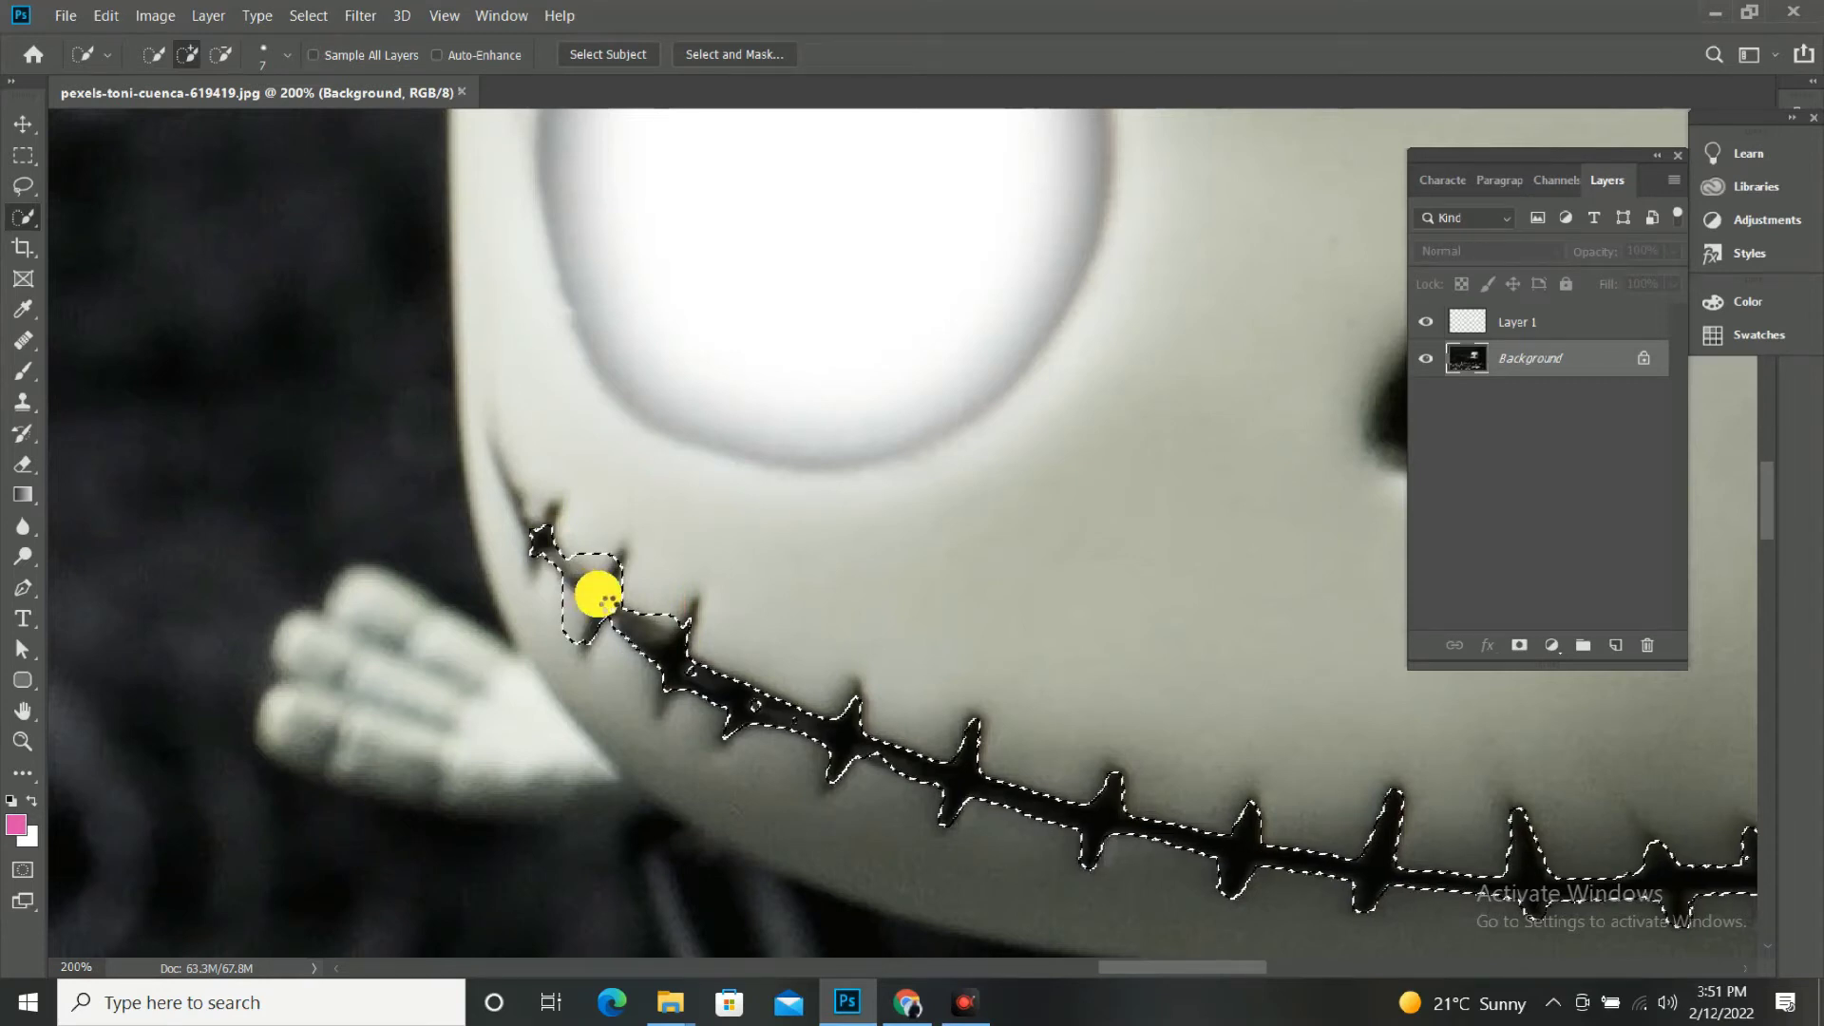
pyautogui.keyDown('alt'); pyautogui.click(586, 567); pyautogui.keyUp('alt')
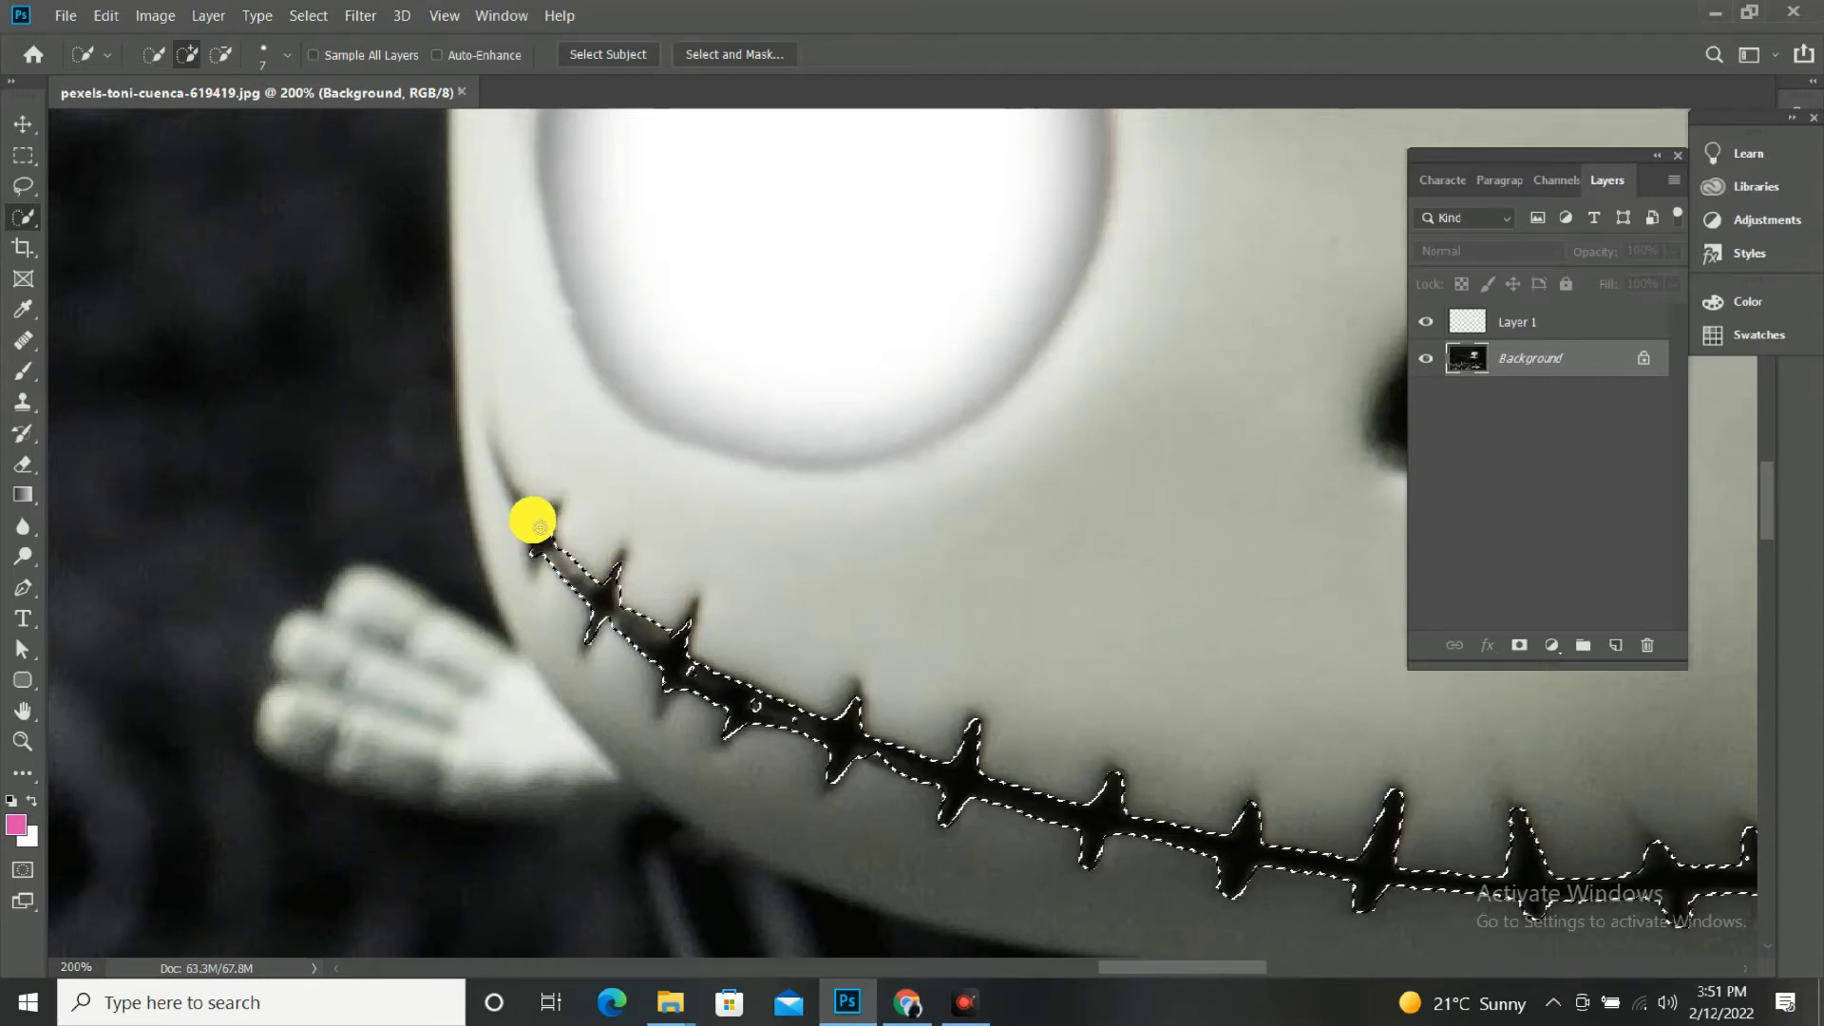
# Extend the selection to the mouth's corner tip beside the raised hand and include the small gap inside the line.
pyautogui.click(513, 485)
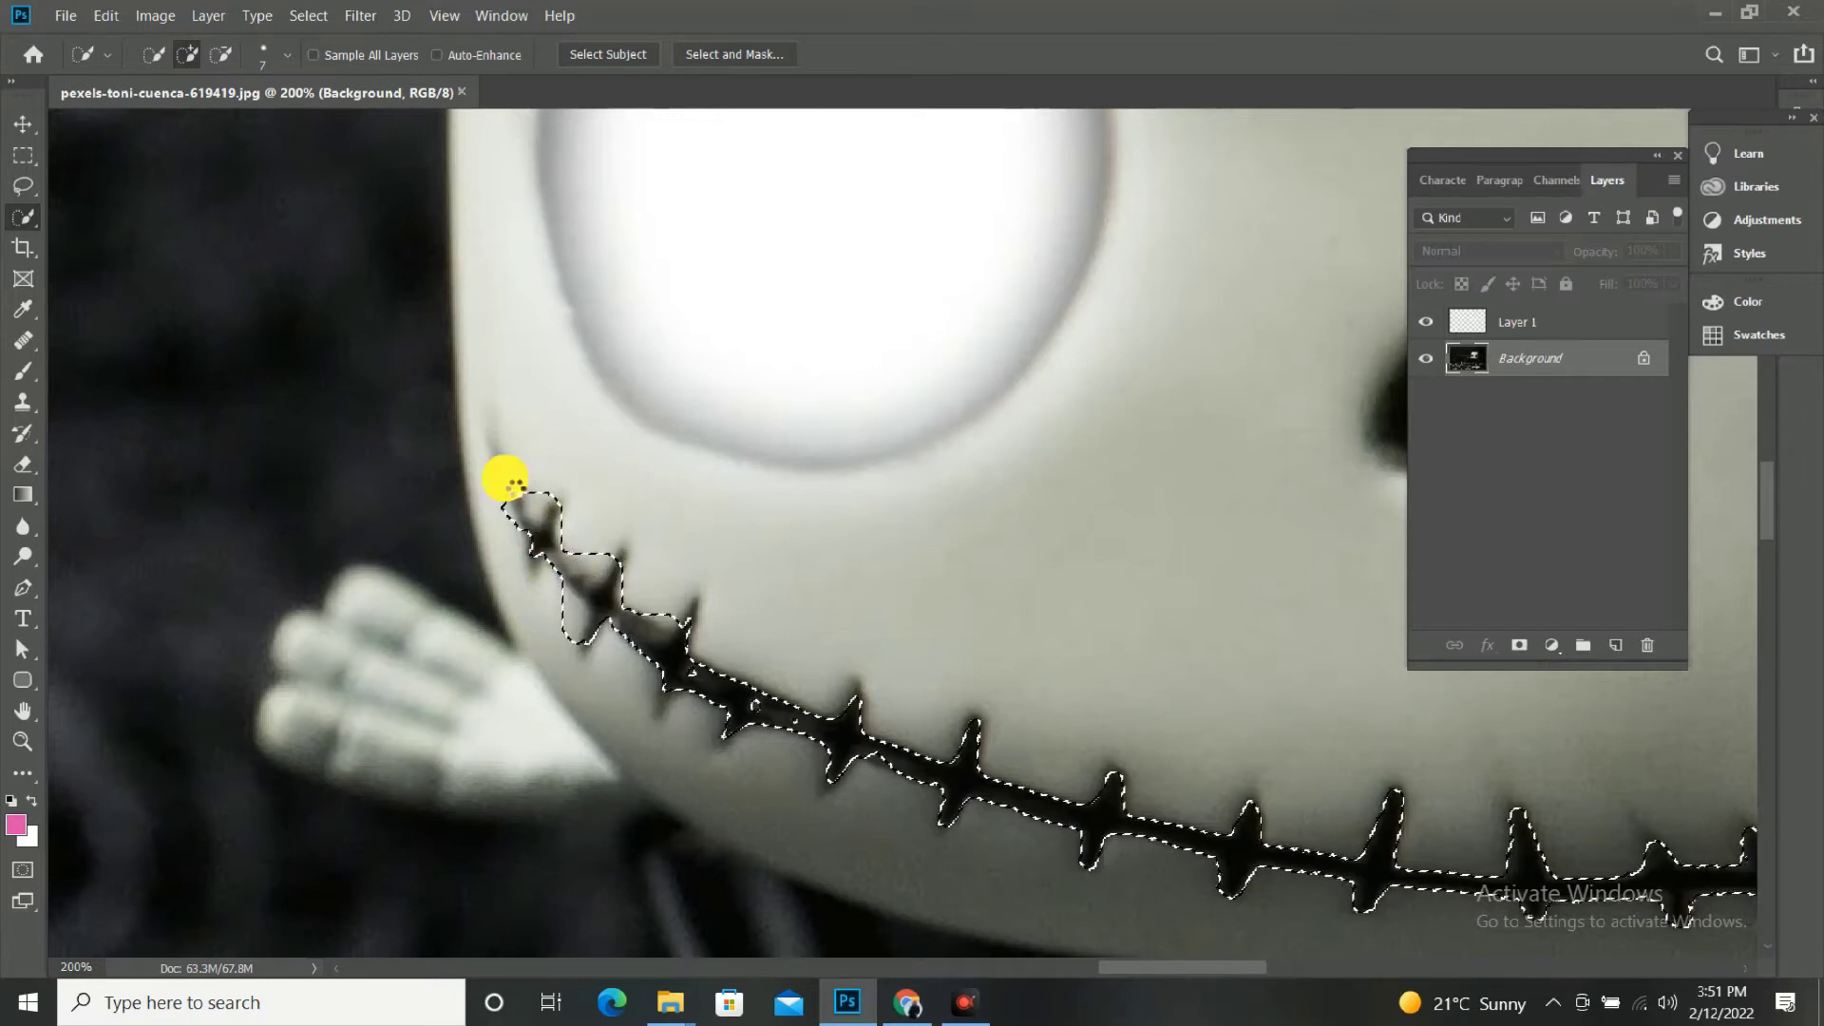
pyautogui.click(504, 481)
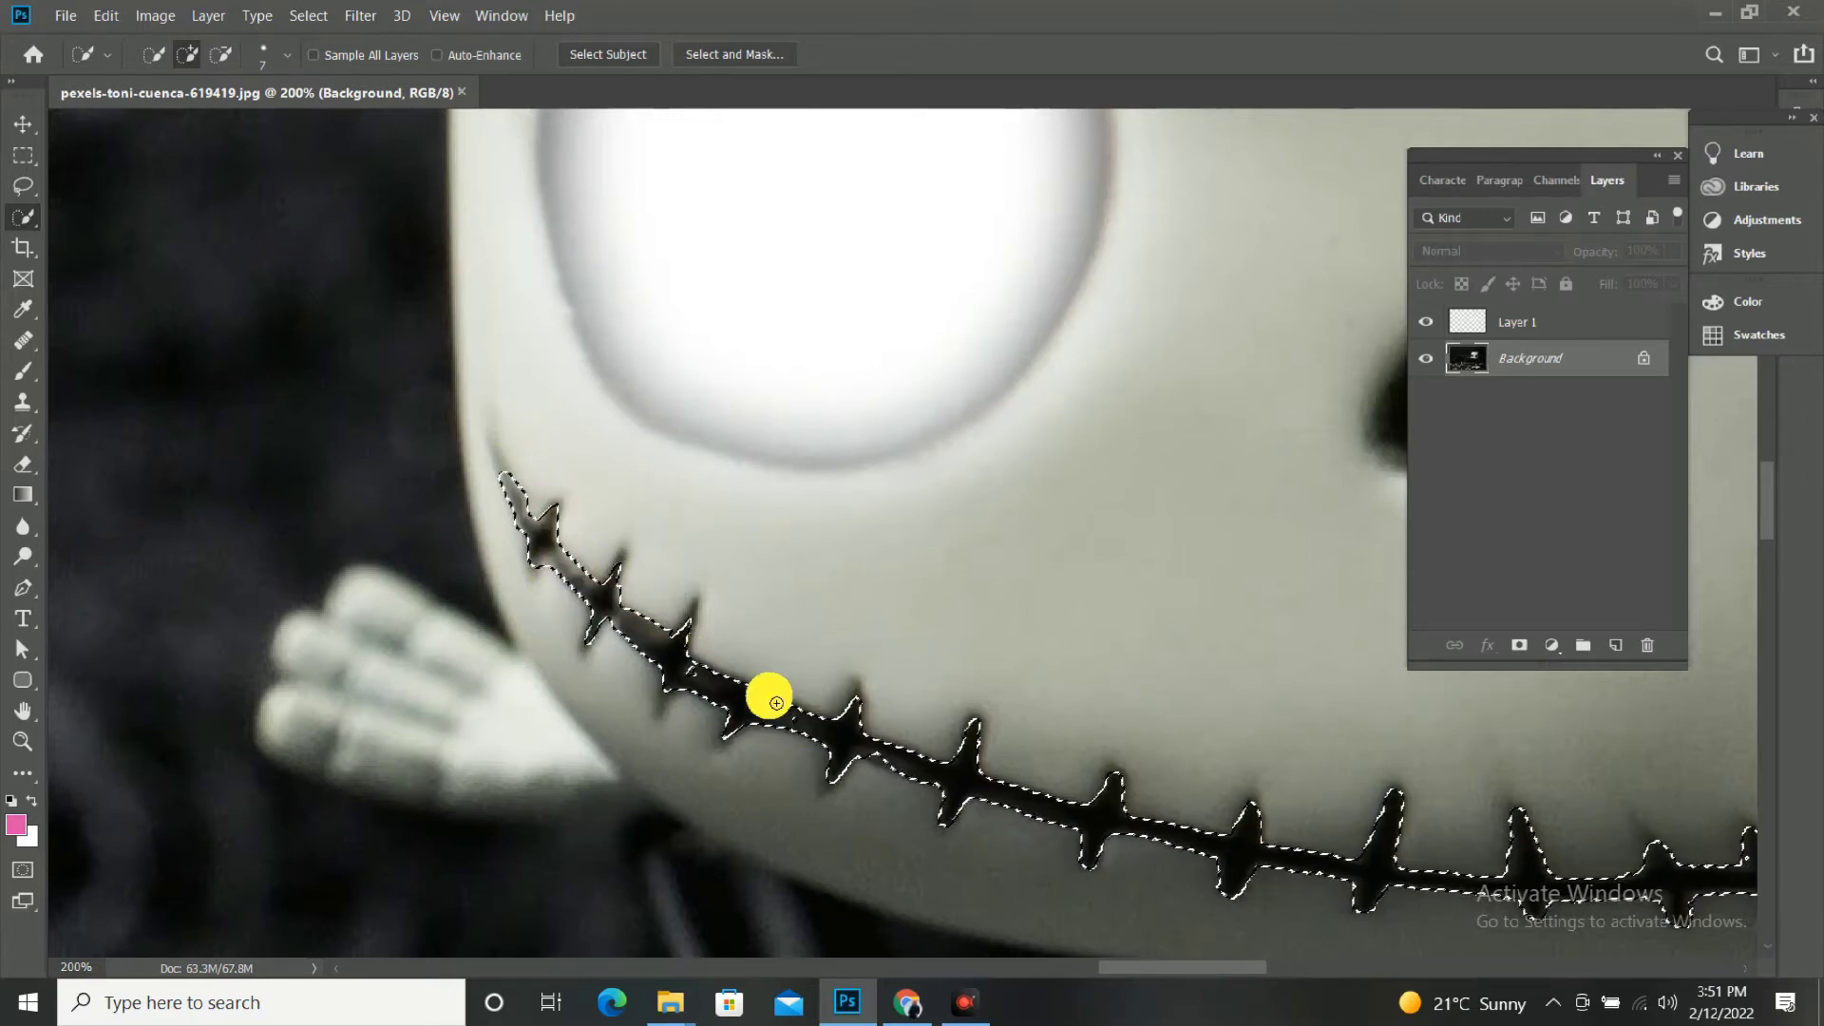
pyautogui.moveTo(749, 706); pyautogui.dragTo(768, 709)
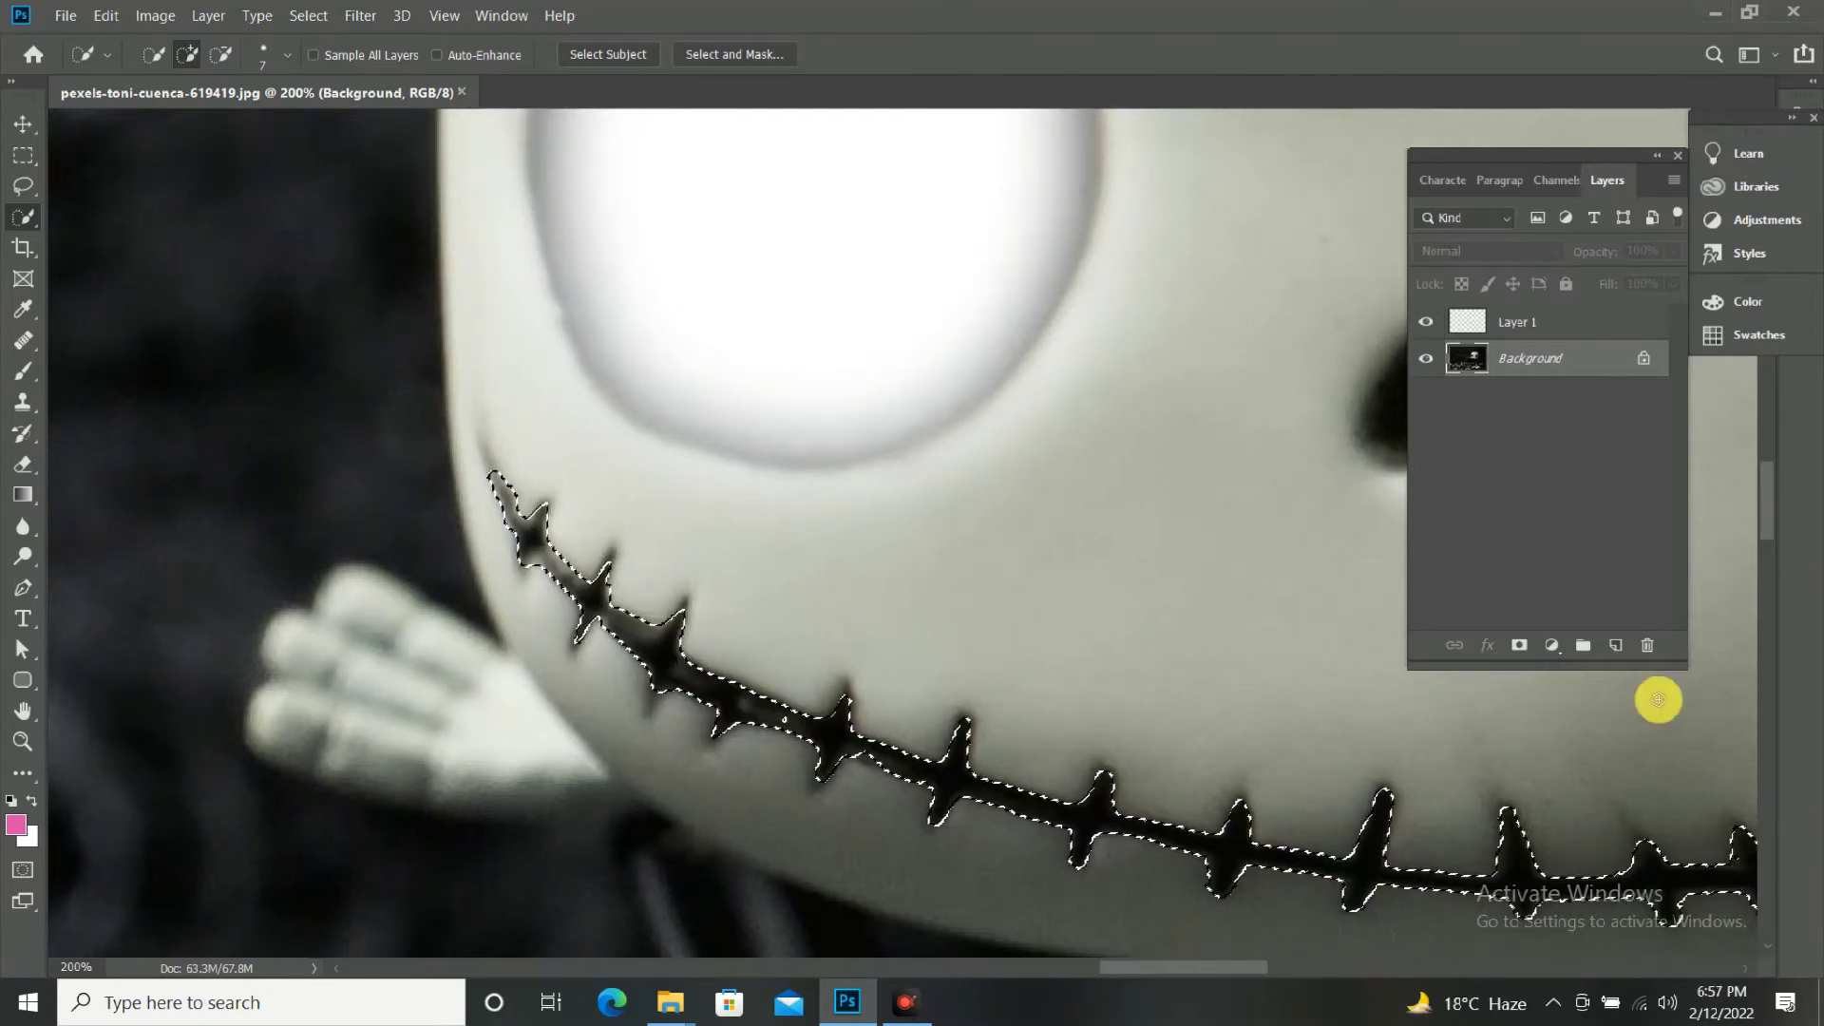
# Copy the selected mouth line from the Background onto its own new layer.
pyautogui.hotkey('ctrl', 'j')
pyautogui.hotkey('ctrl', '-')
pyautogui.hotkey('ctrl', '-')
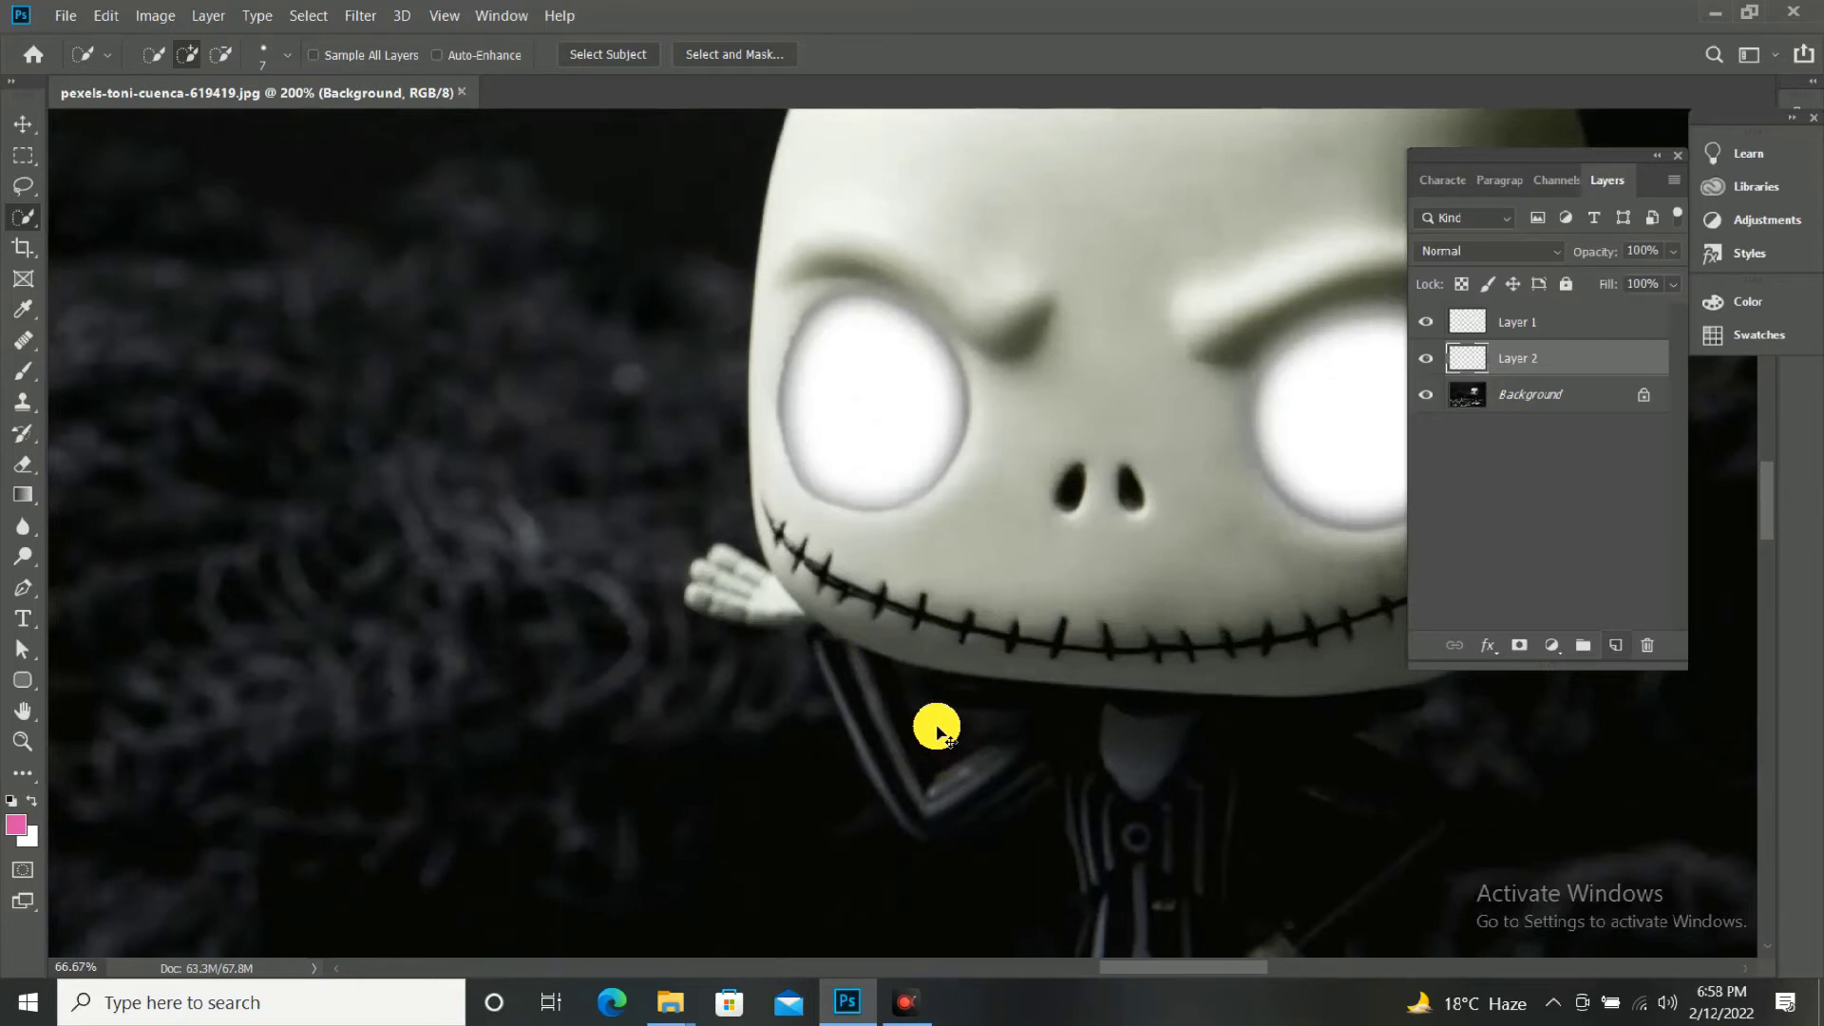
pyautogui.scroll(-2, 939, 731)
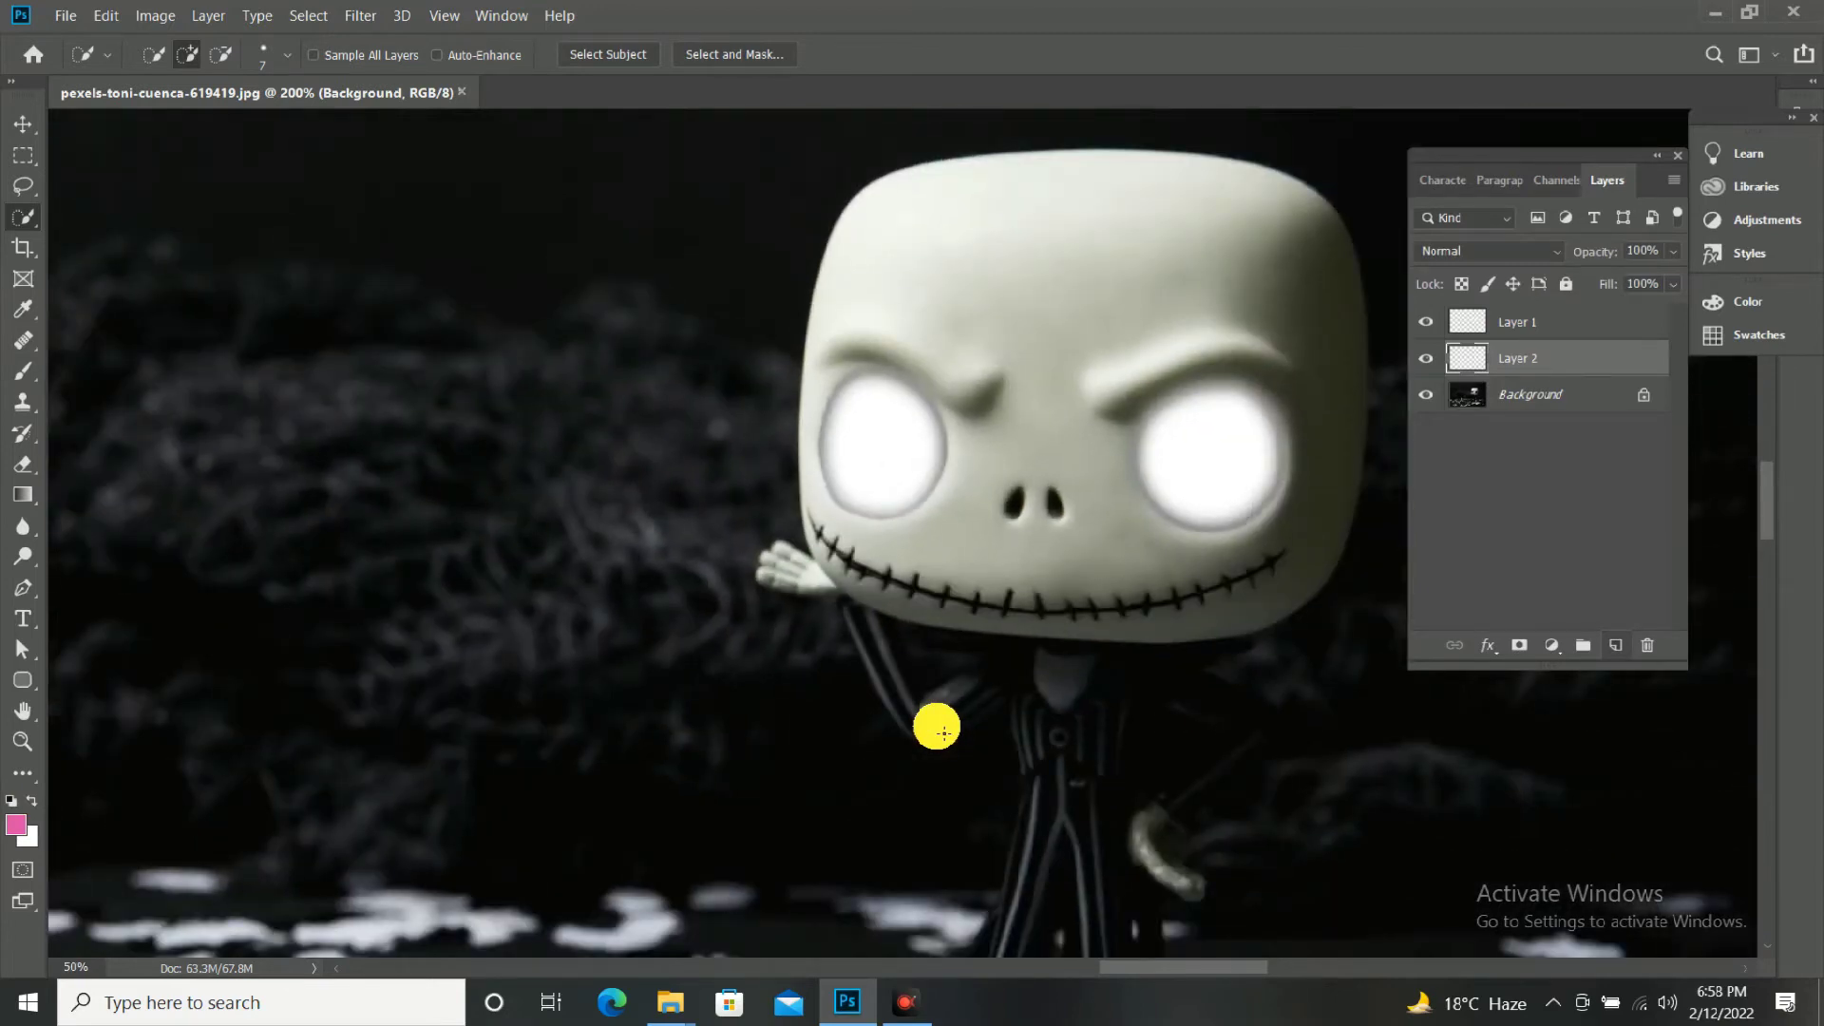
pyautogui.hotkey('ctrl', '-')
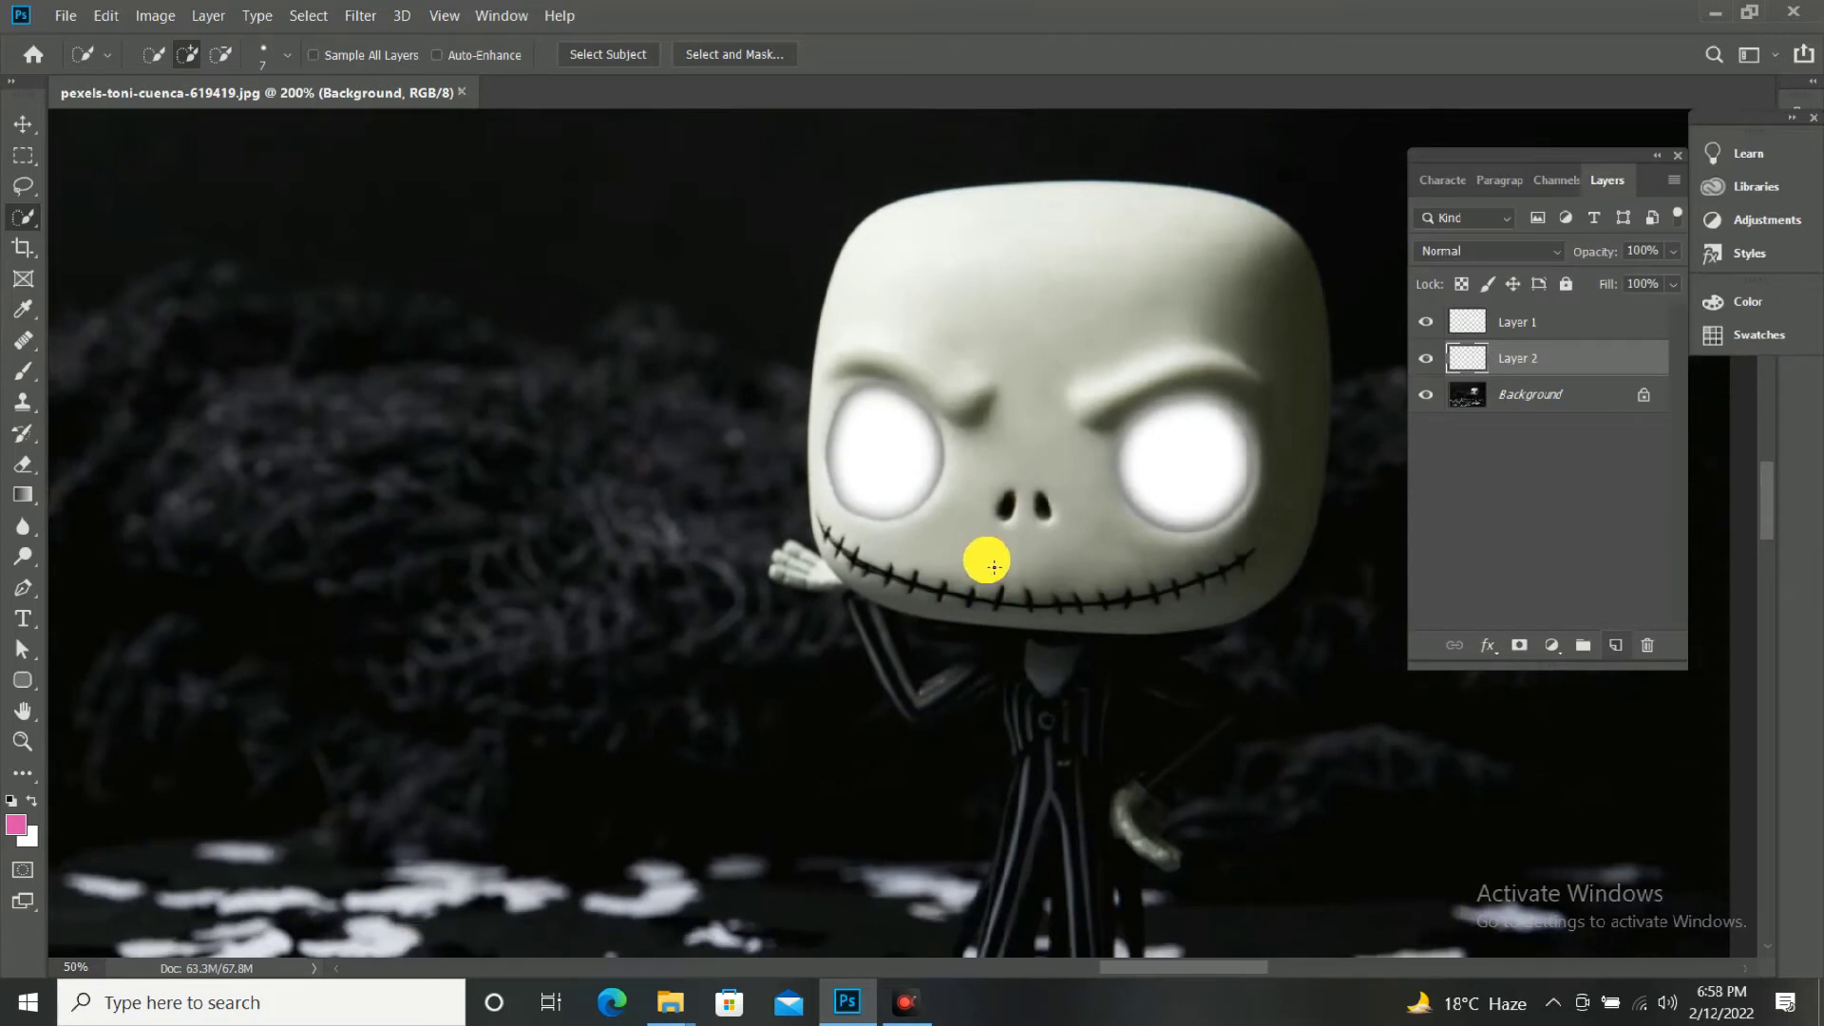
pyautogui.scroll(-1, 993, 567)
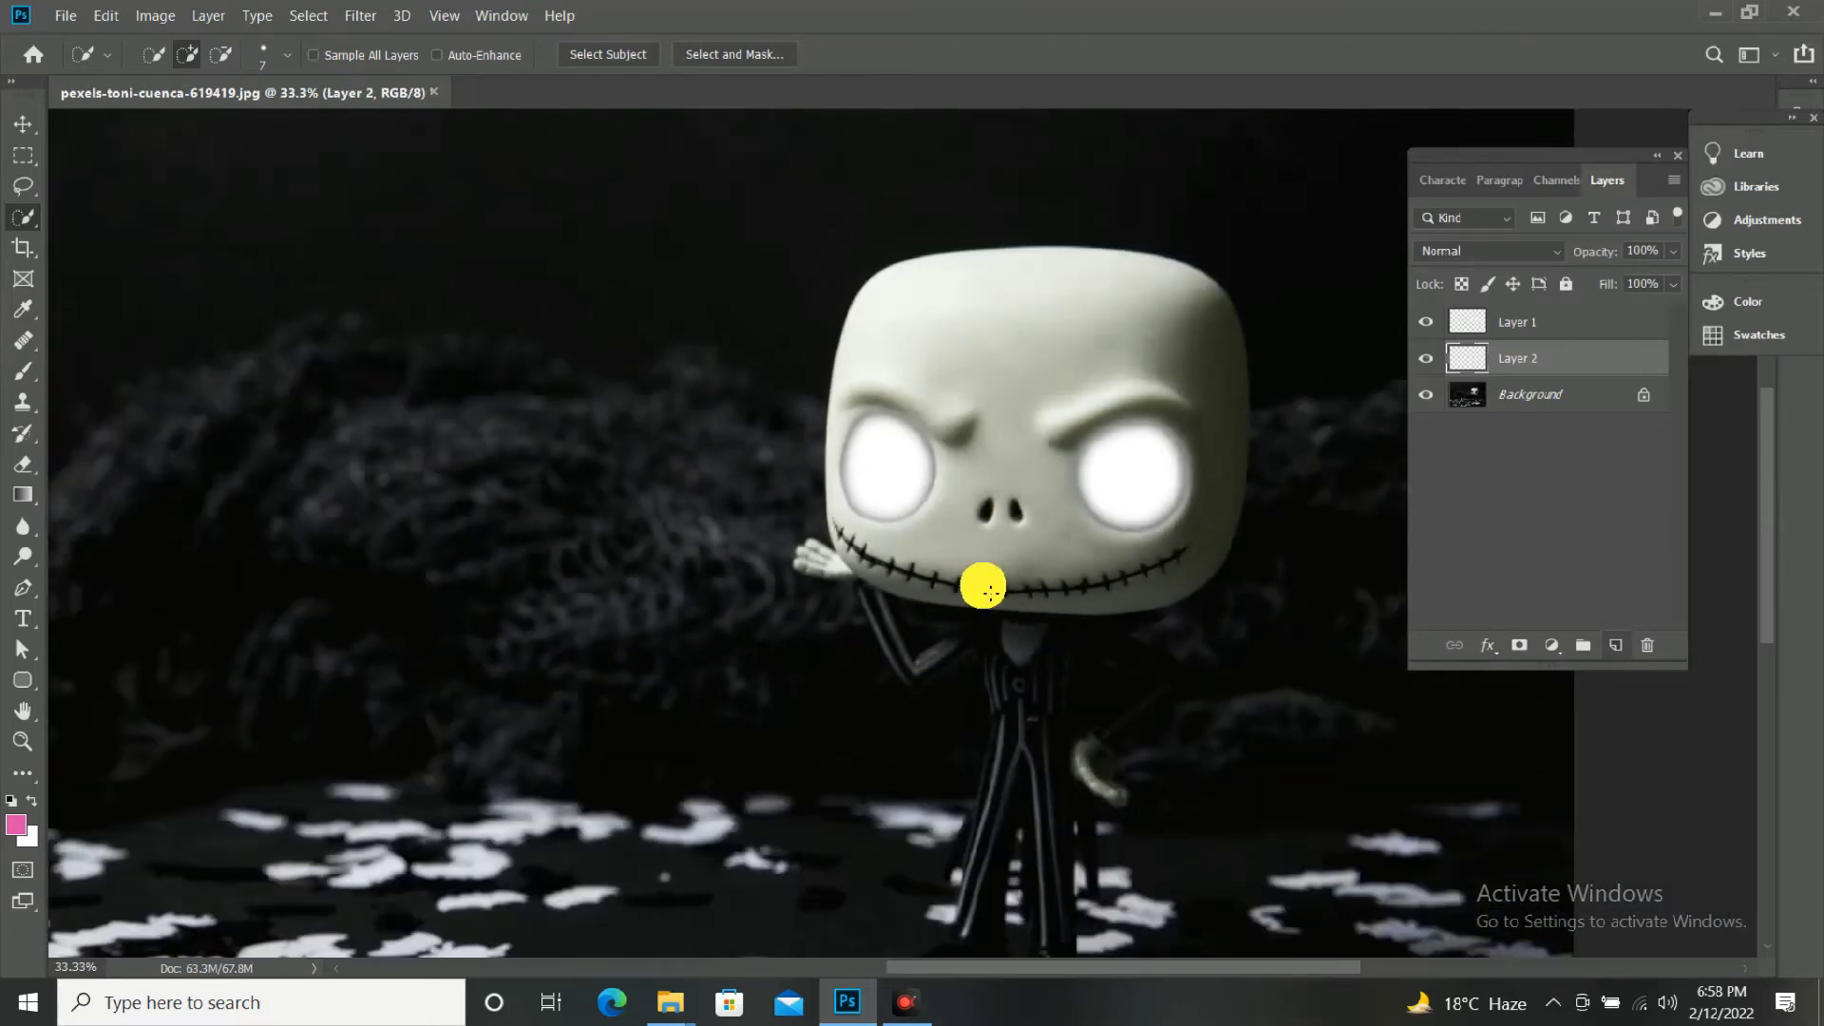
# Fill the stitched mouth line on Layer 2 with white and clear the selection.
pyautogui.moveTo(990, 593); pyautogui.dragTo(1119, 521)
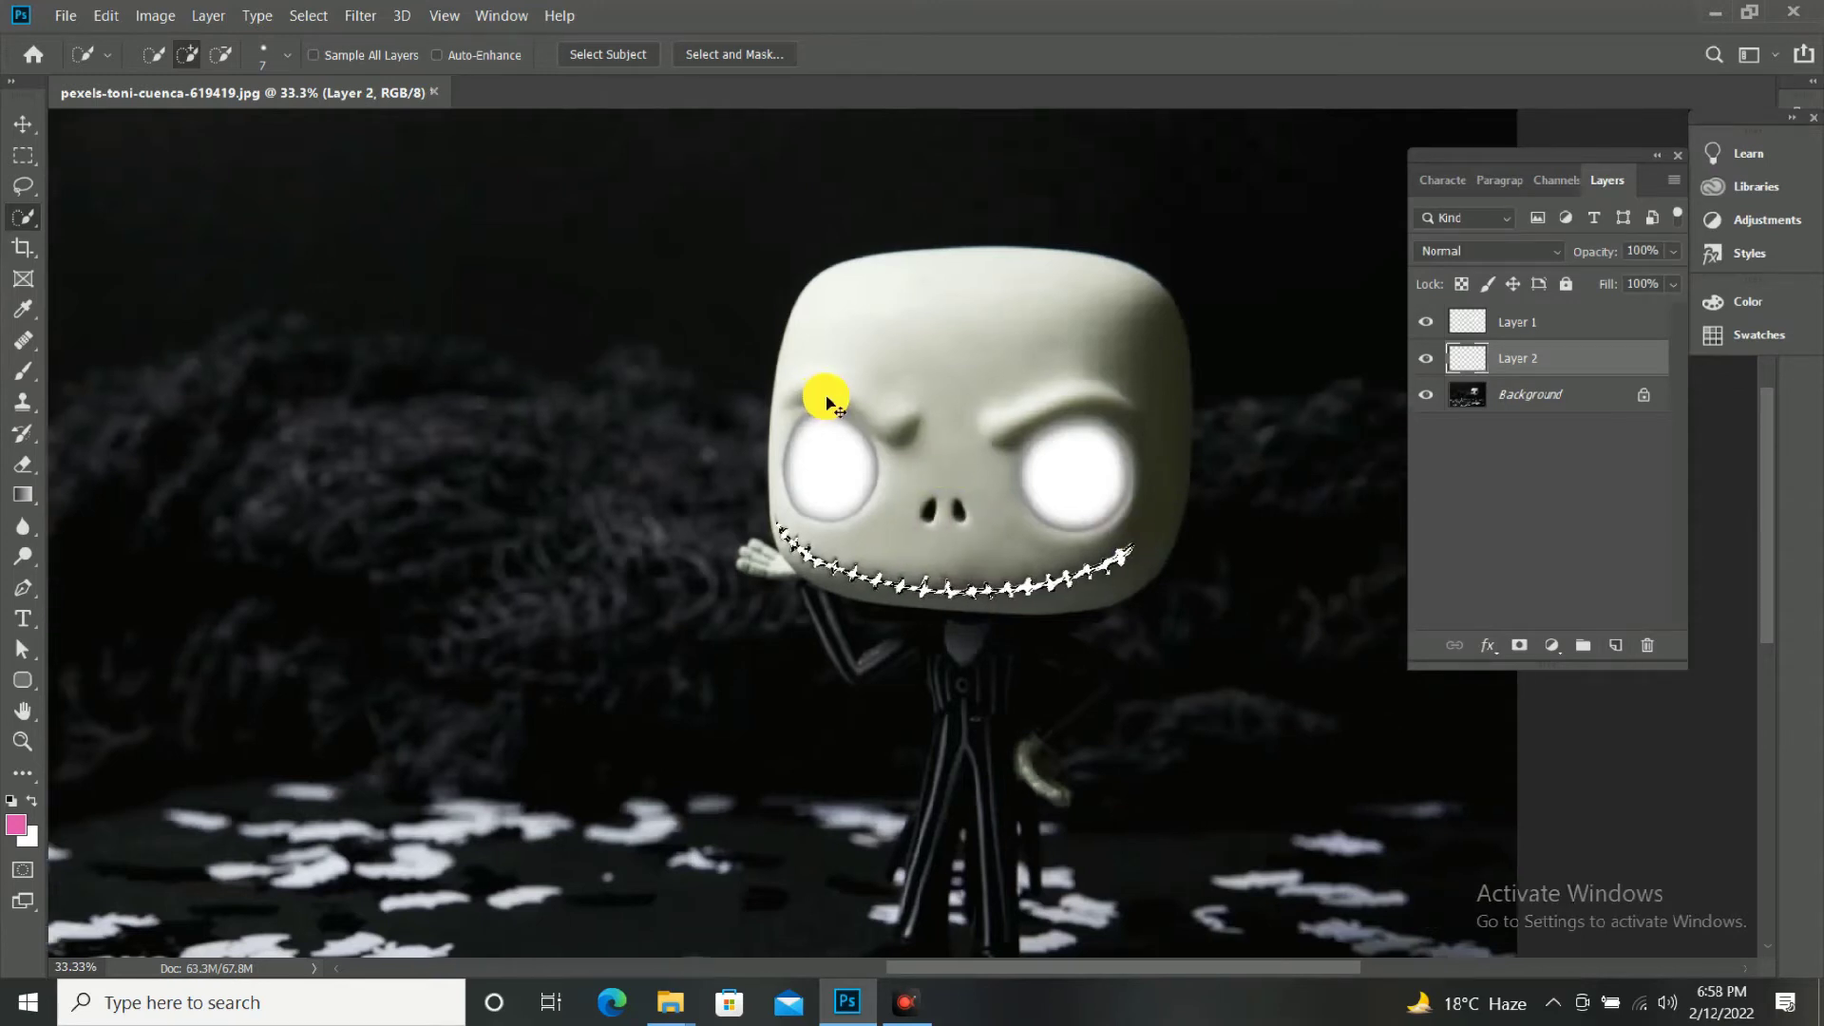
pyautogui.hotkey('ctrl', 'd')
pyautogui.press('v')
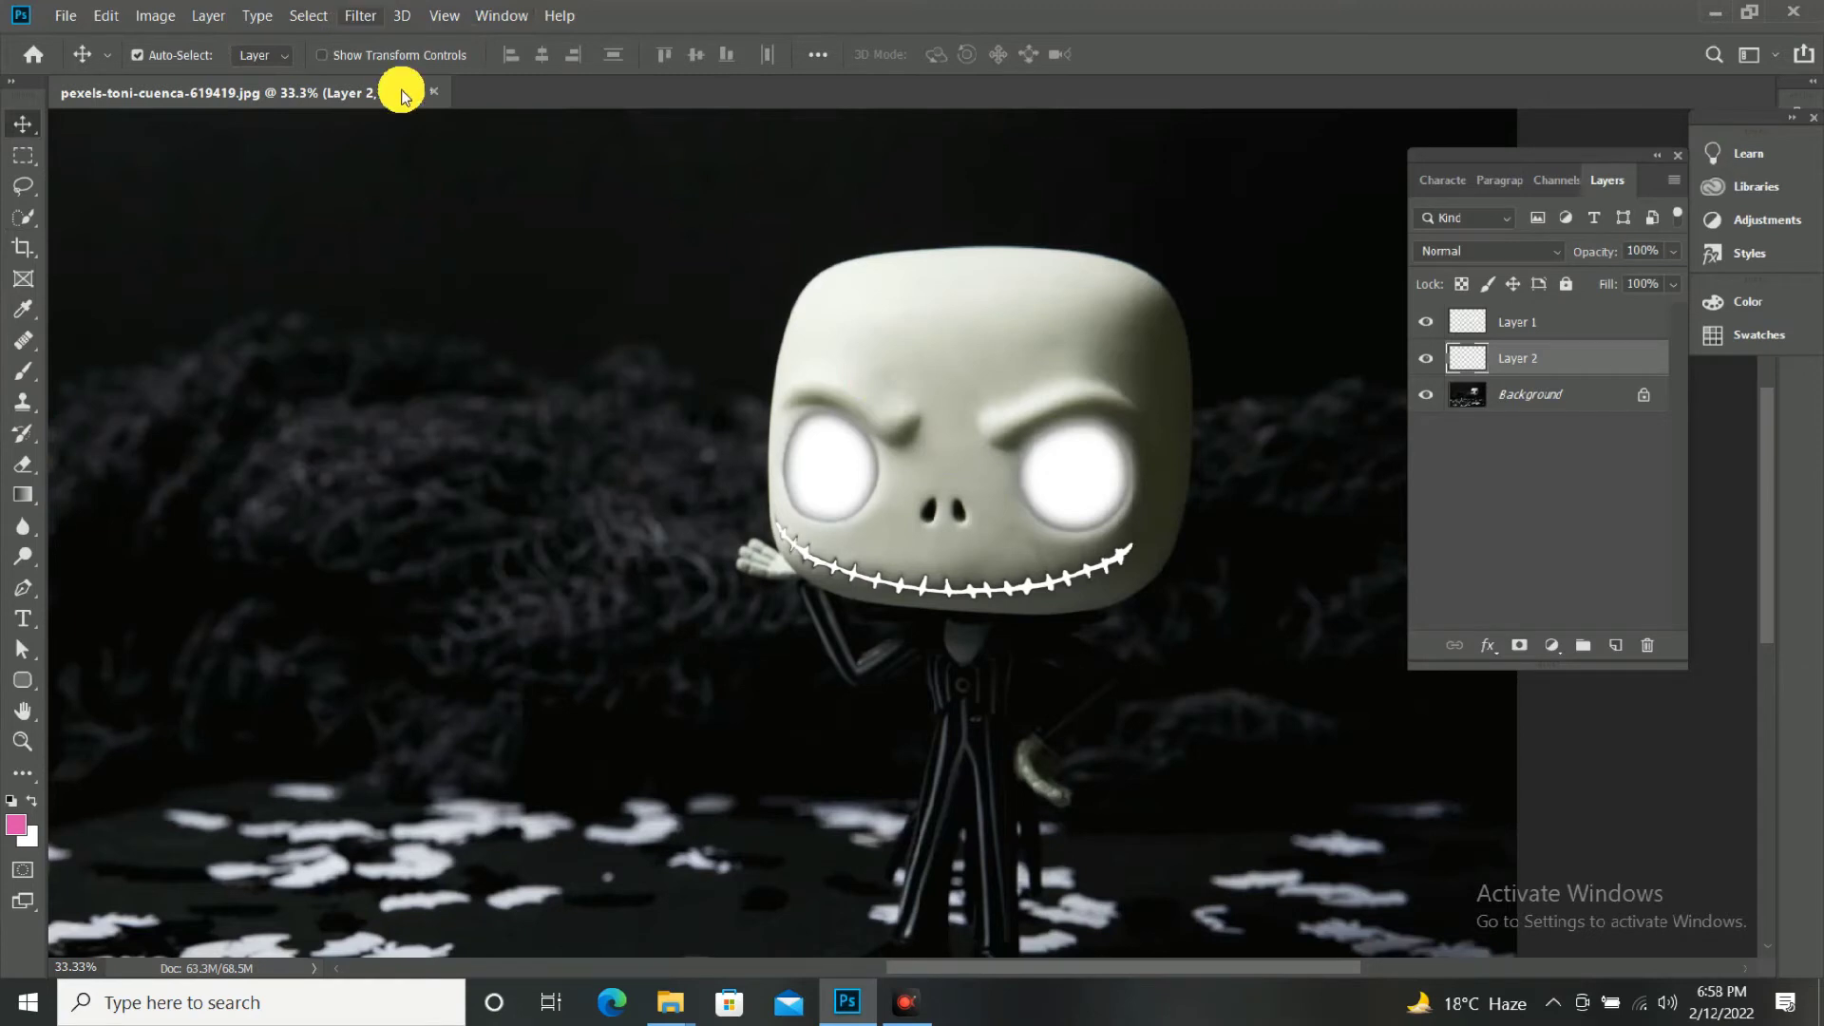
# Apply a Gaussian Blur with a radius of 4.4 pixels to the white mouth line on Layer 2.
pyautogui.click(391, 16)
pyautogui.moveTo(378, 16)
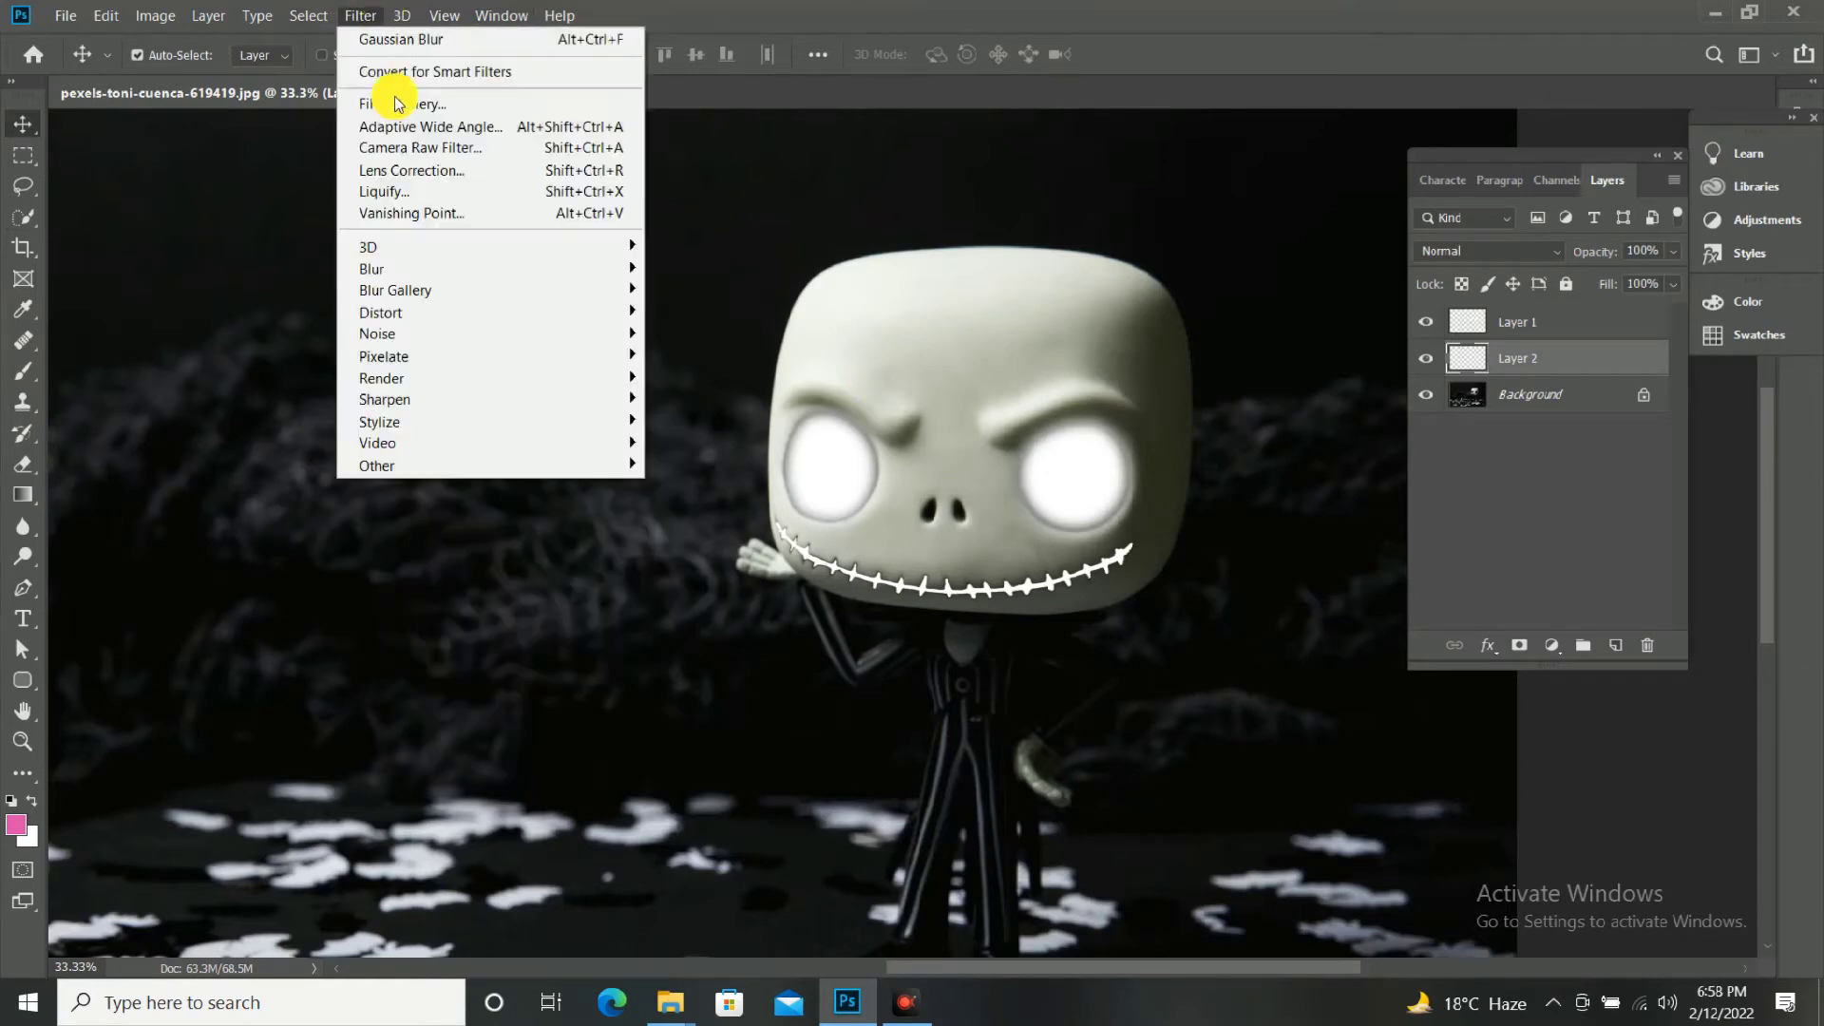
pyautogui.moveTo(456, 270)
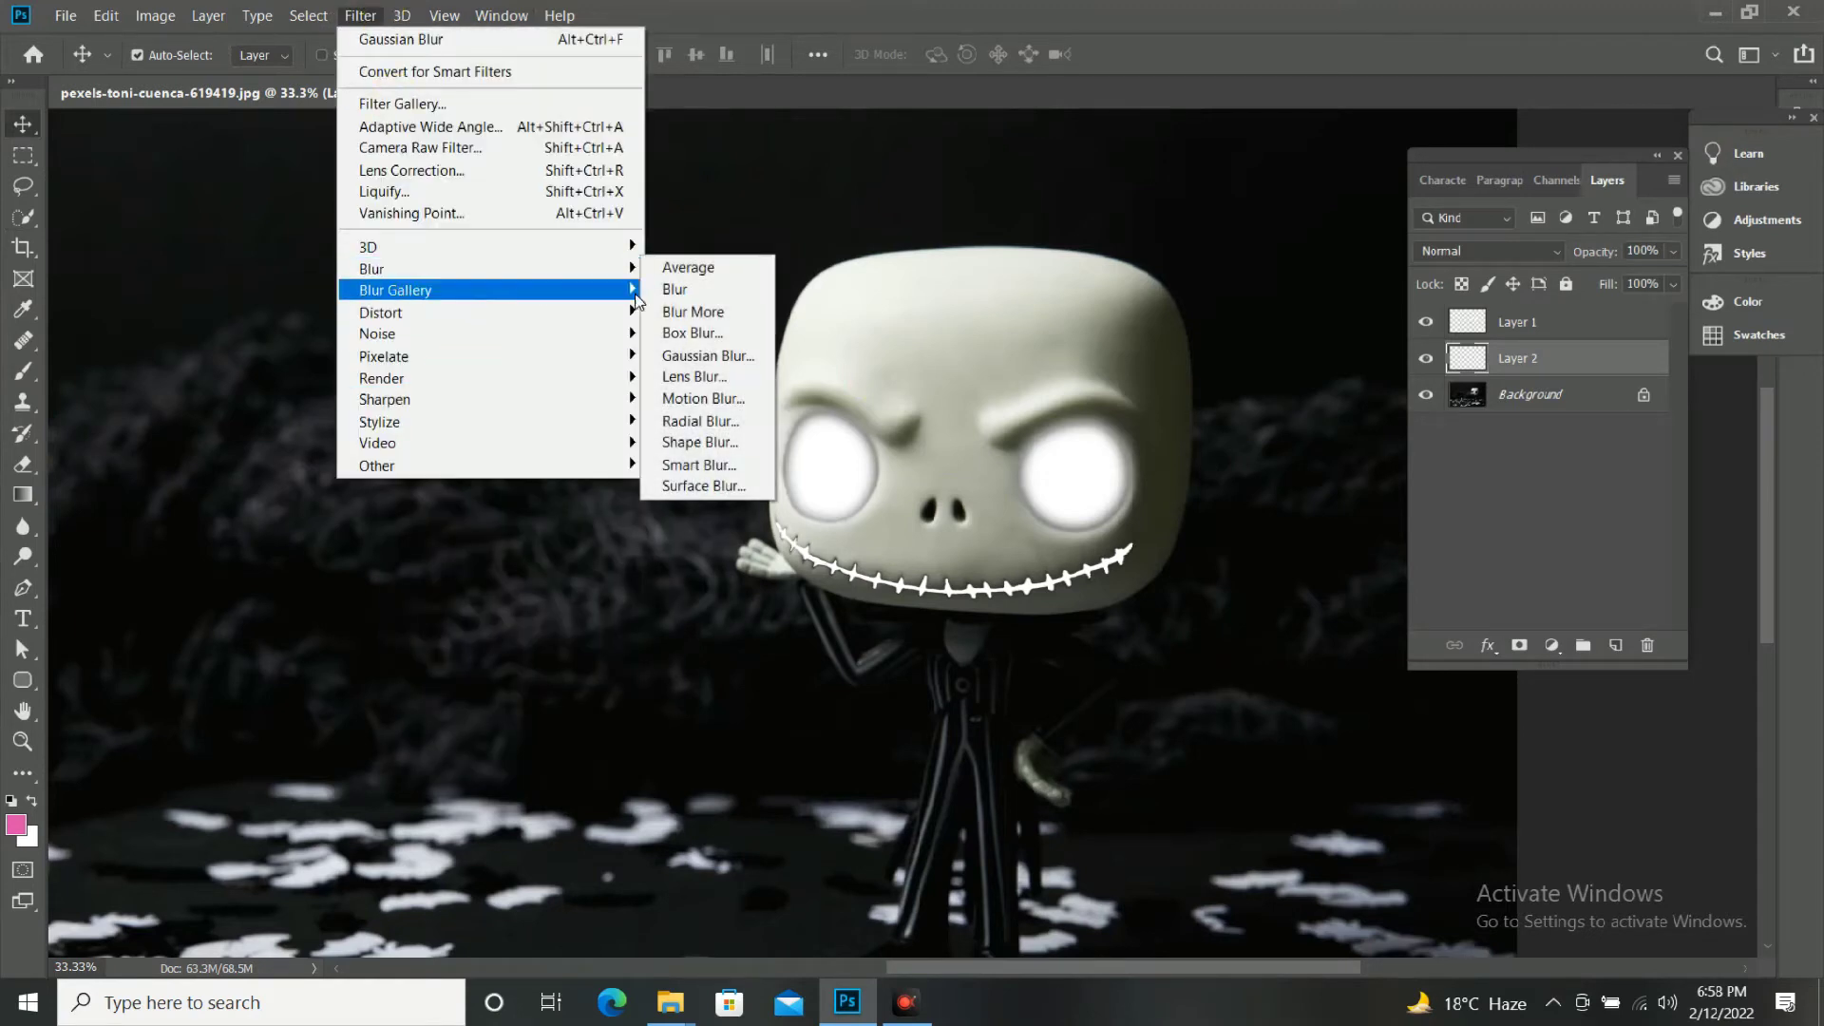
pyautogui.click(694, 356)
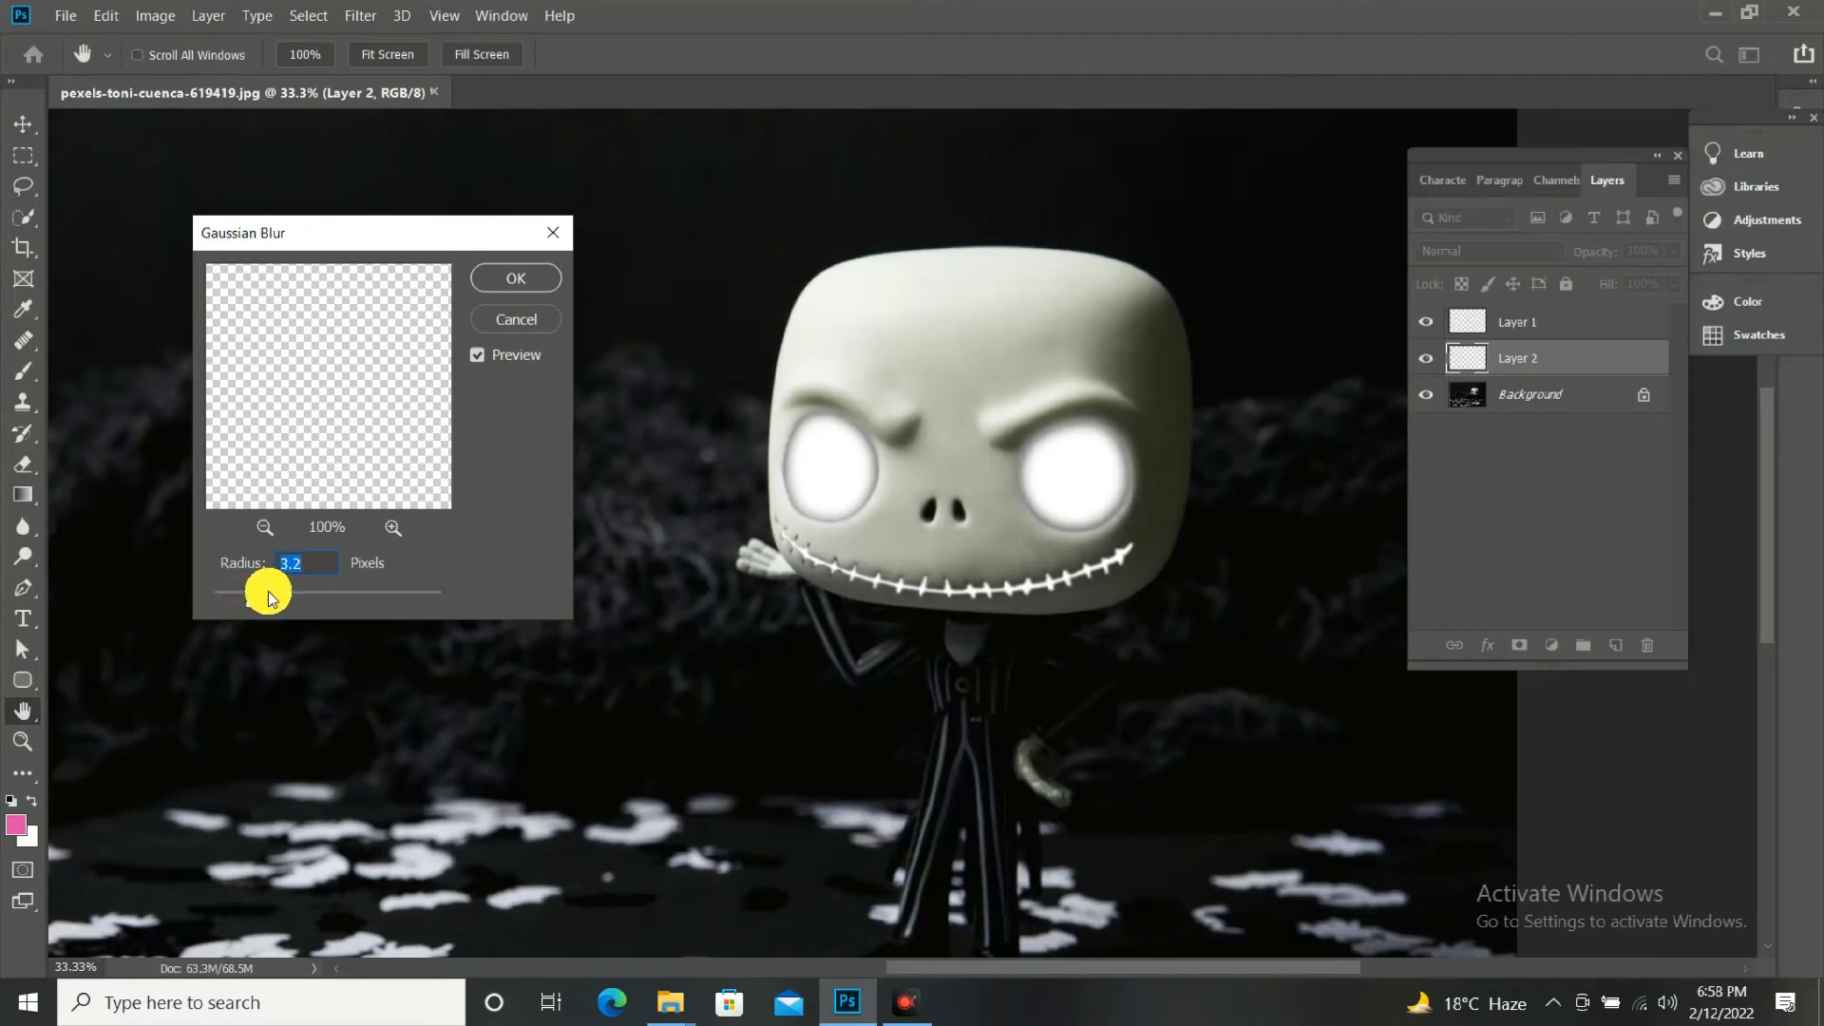
pyautogui.moveTo(268, 595); pyautogui.dragTo(268, 592)
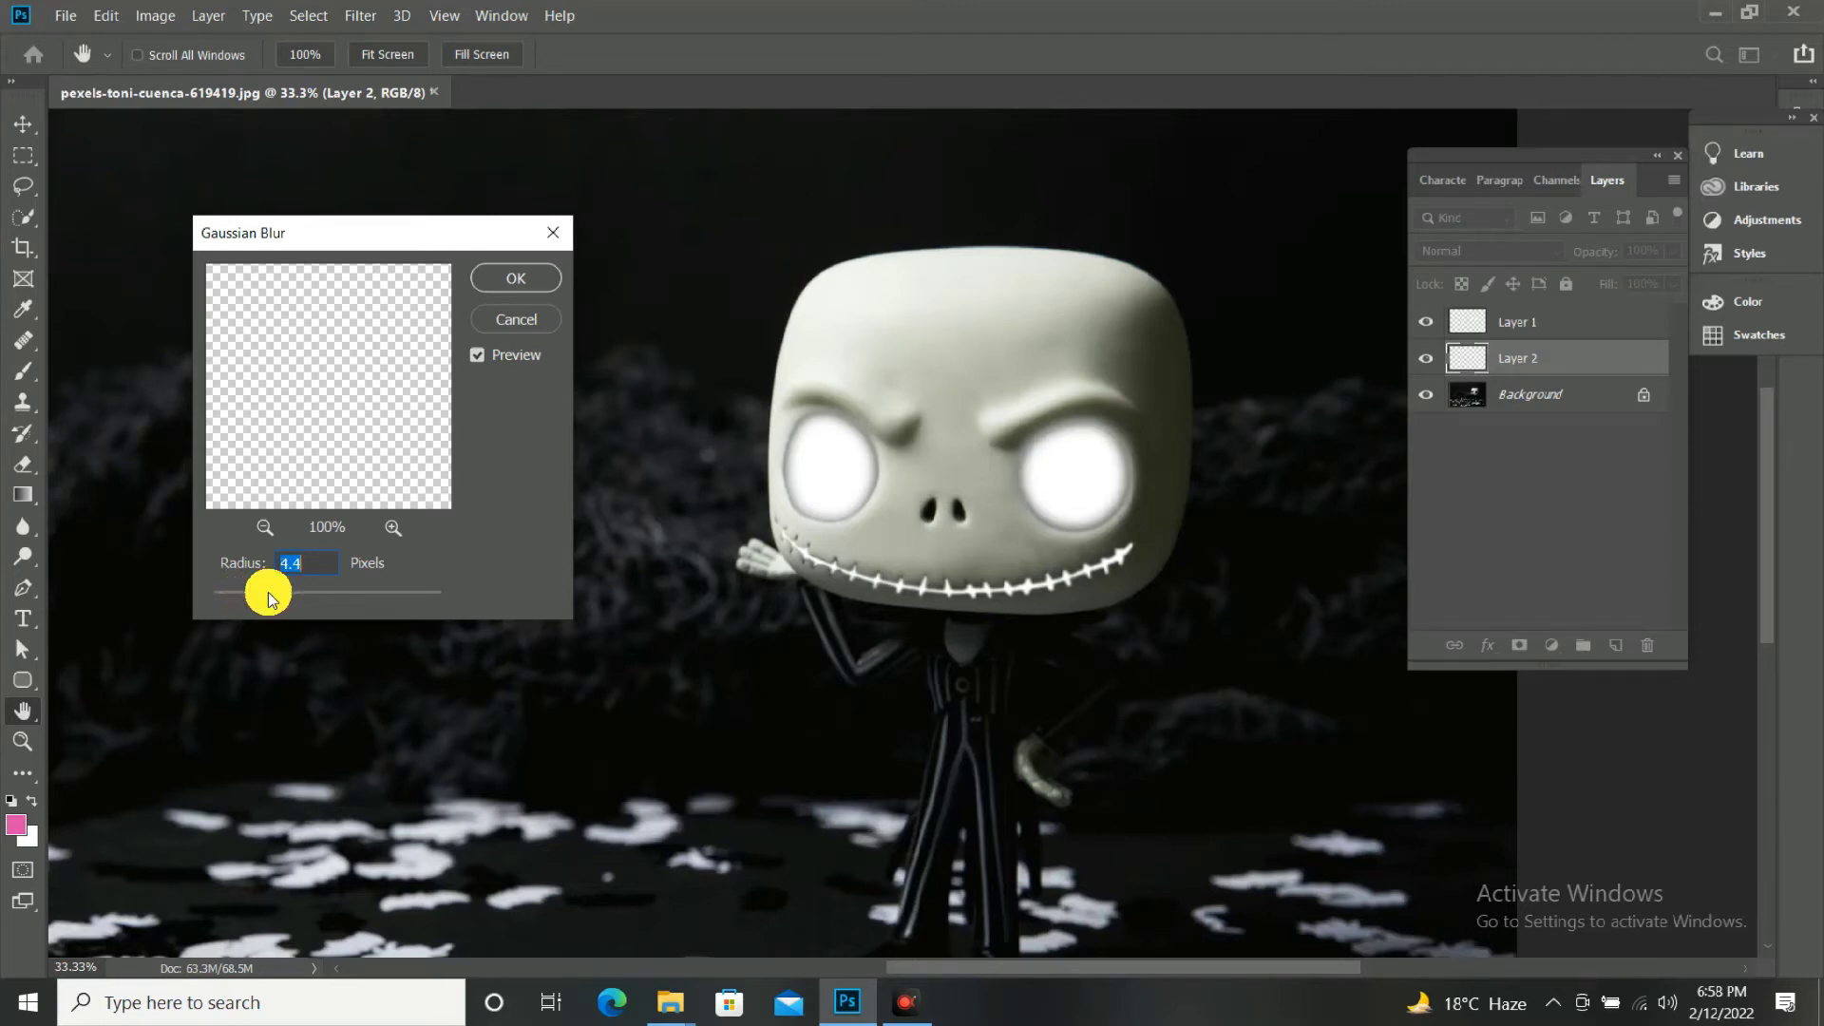
pyautogui.click(485, 279)
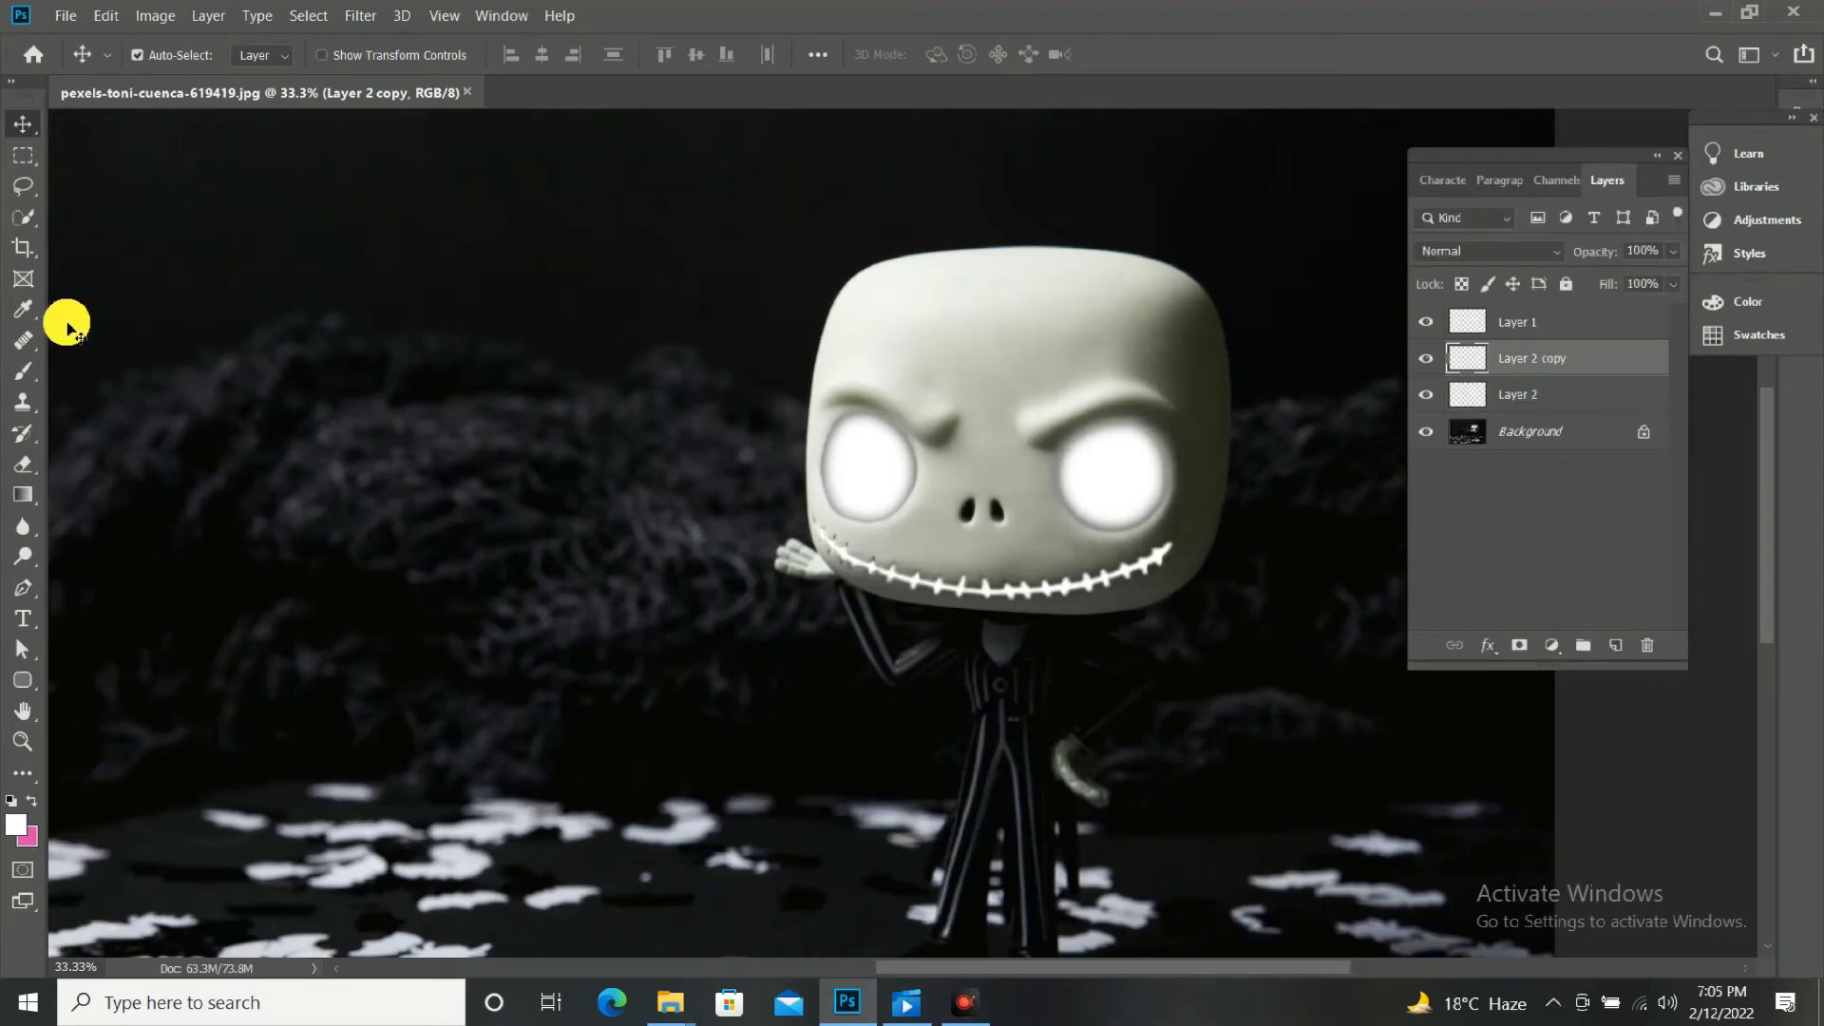
# Add a new empty layer above Layer 1 for painting with the Brush.
pyautogui.click(24, 372)
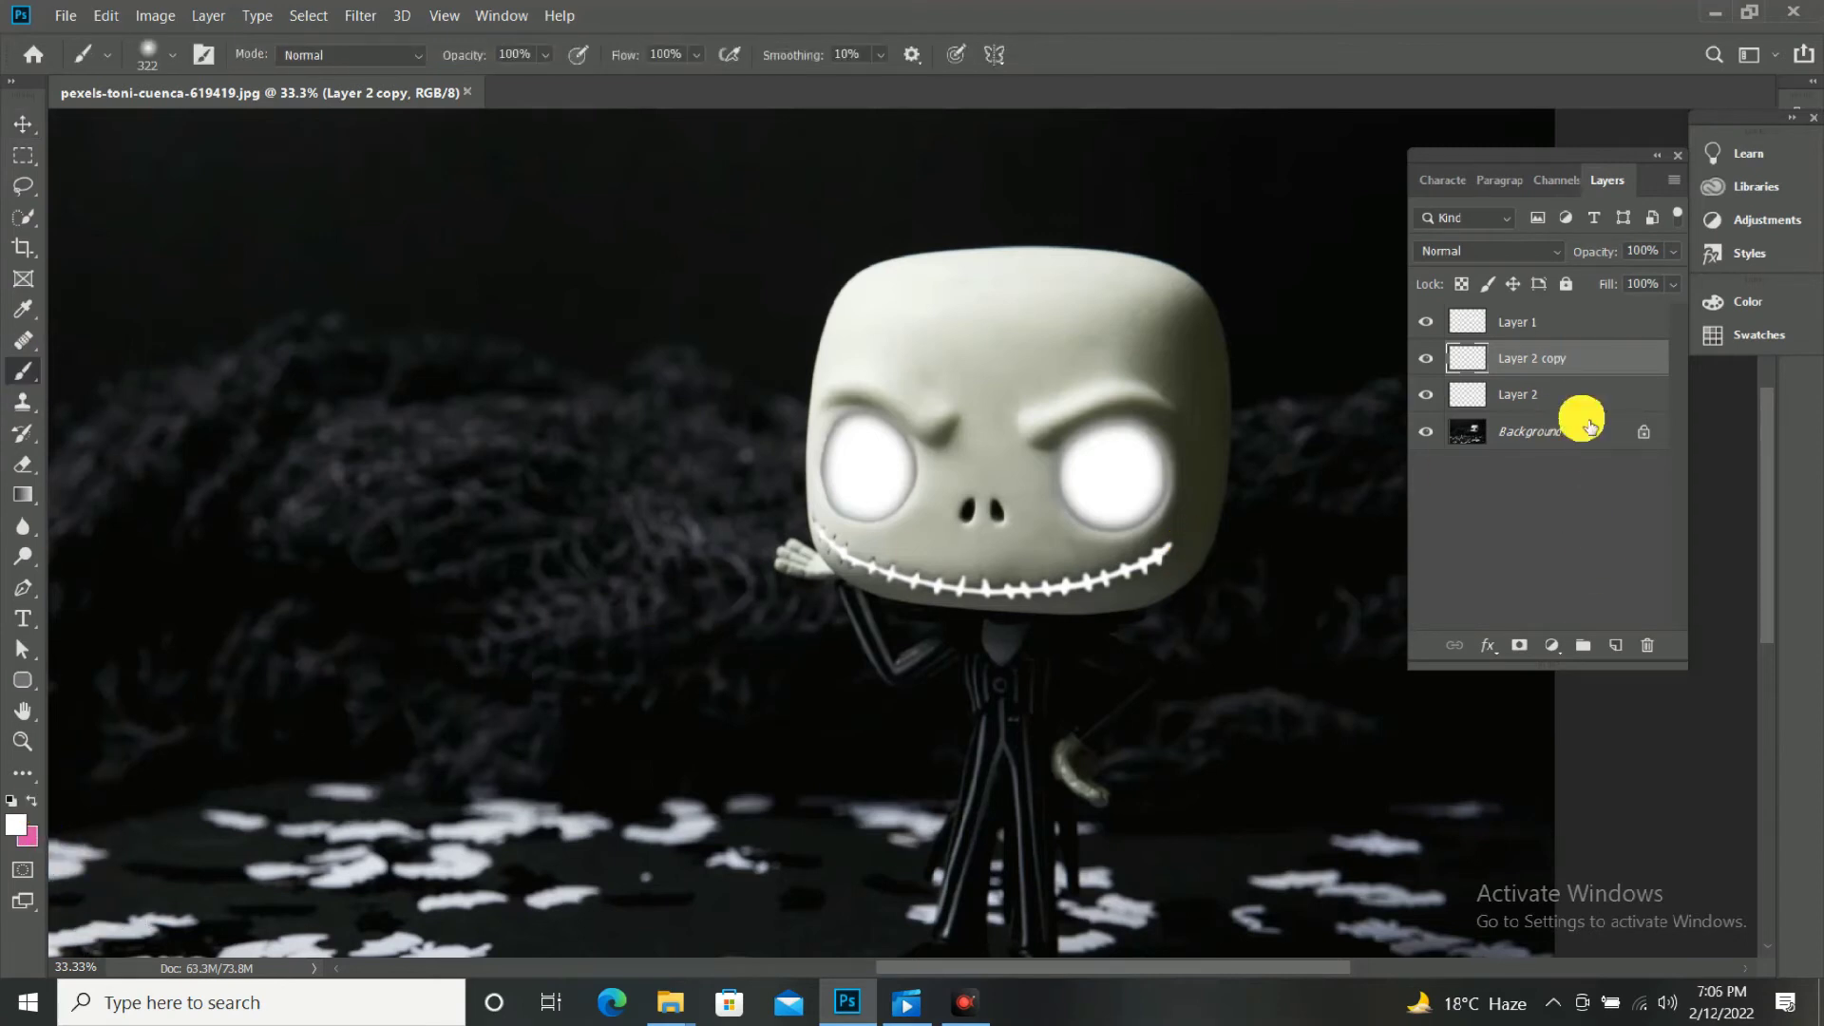
pyautogui.click(1581, 323)
pyautogui.click(1615, 645)
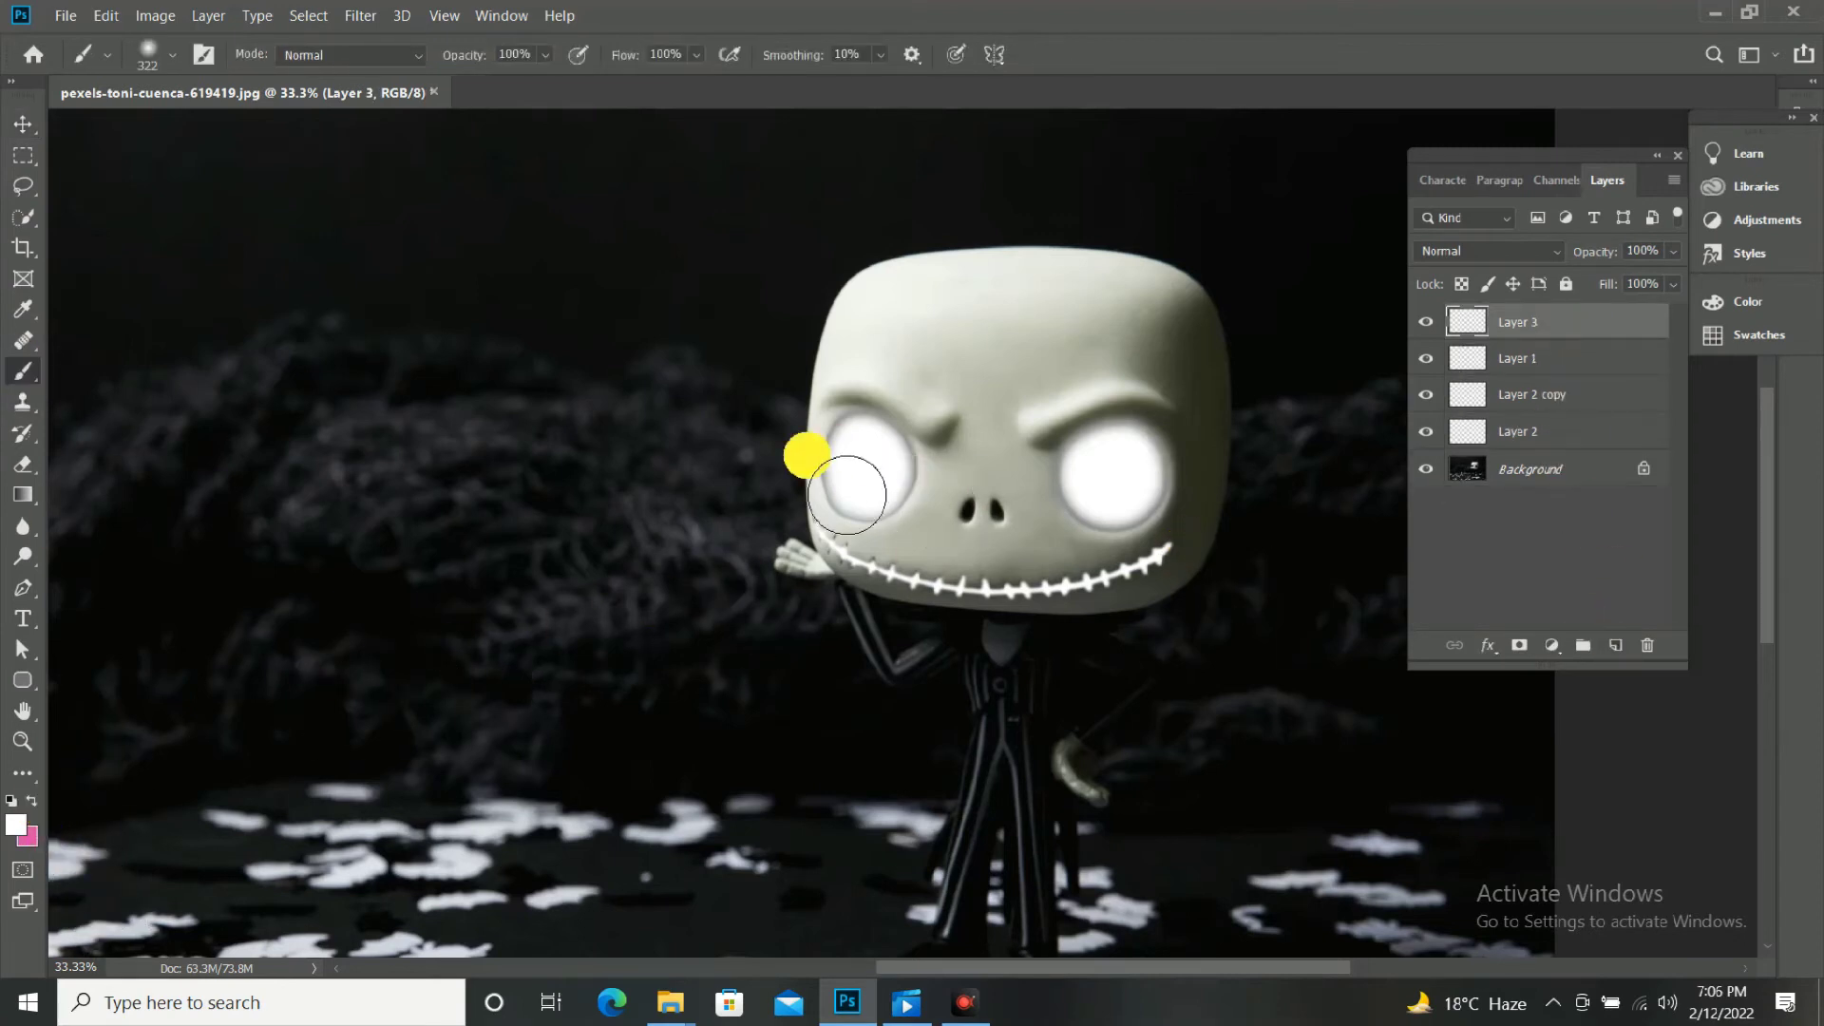
# Paint a soft white light beam from each eye slanting down past the image's lower edge with a 400 px brush.
pyautogui.hotkey('ctrl', '-')
pyautogui.hotkey('ctrl', '-')
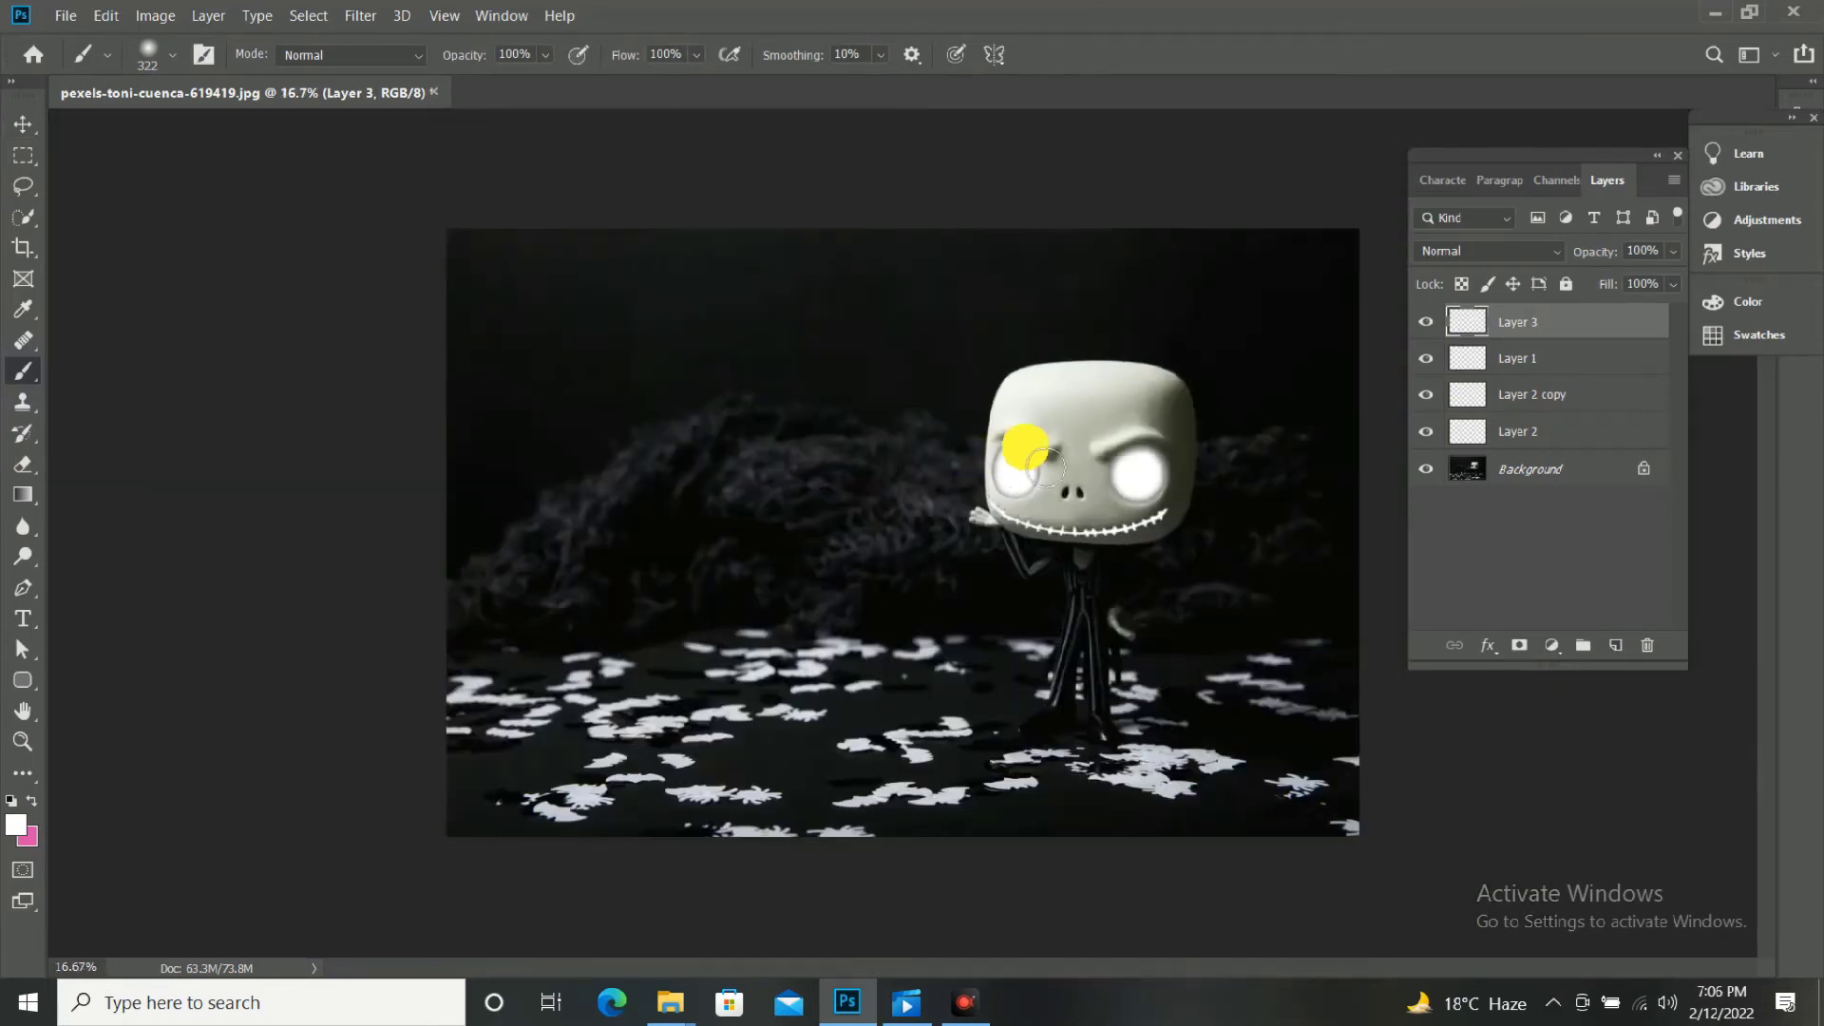
pyautogui.press(']')
pyautogui.press(']')
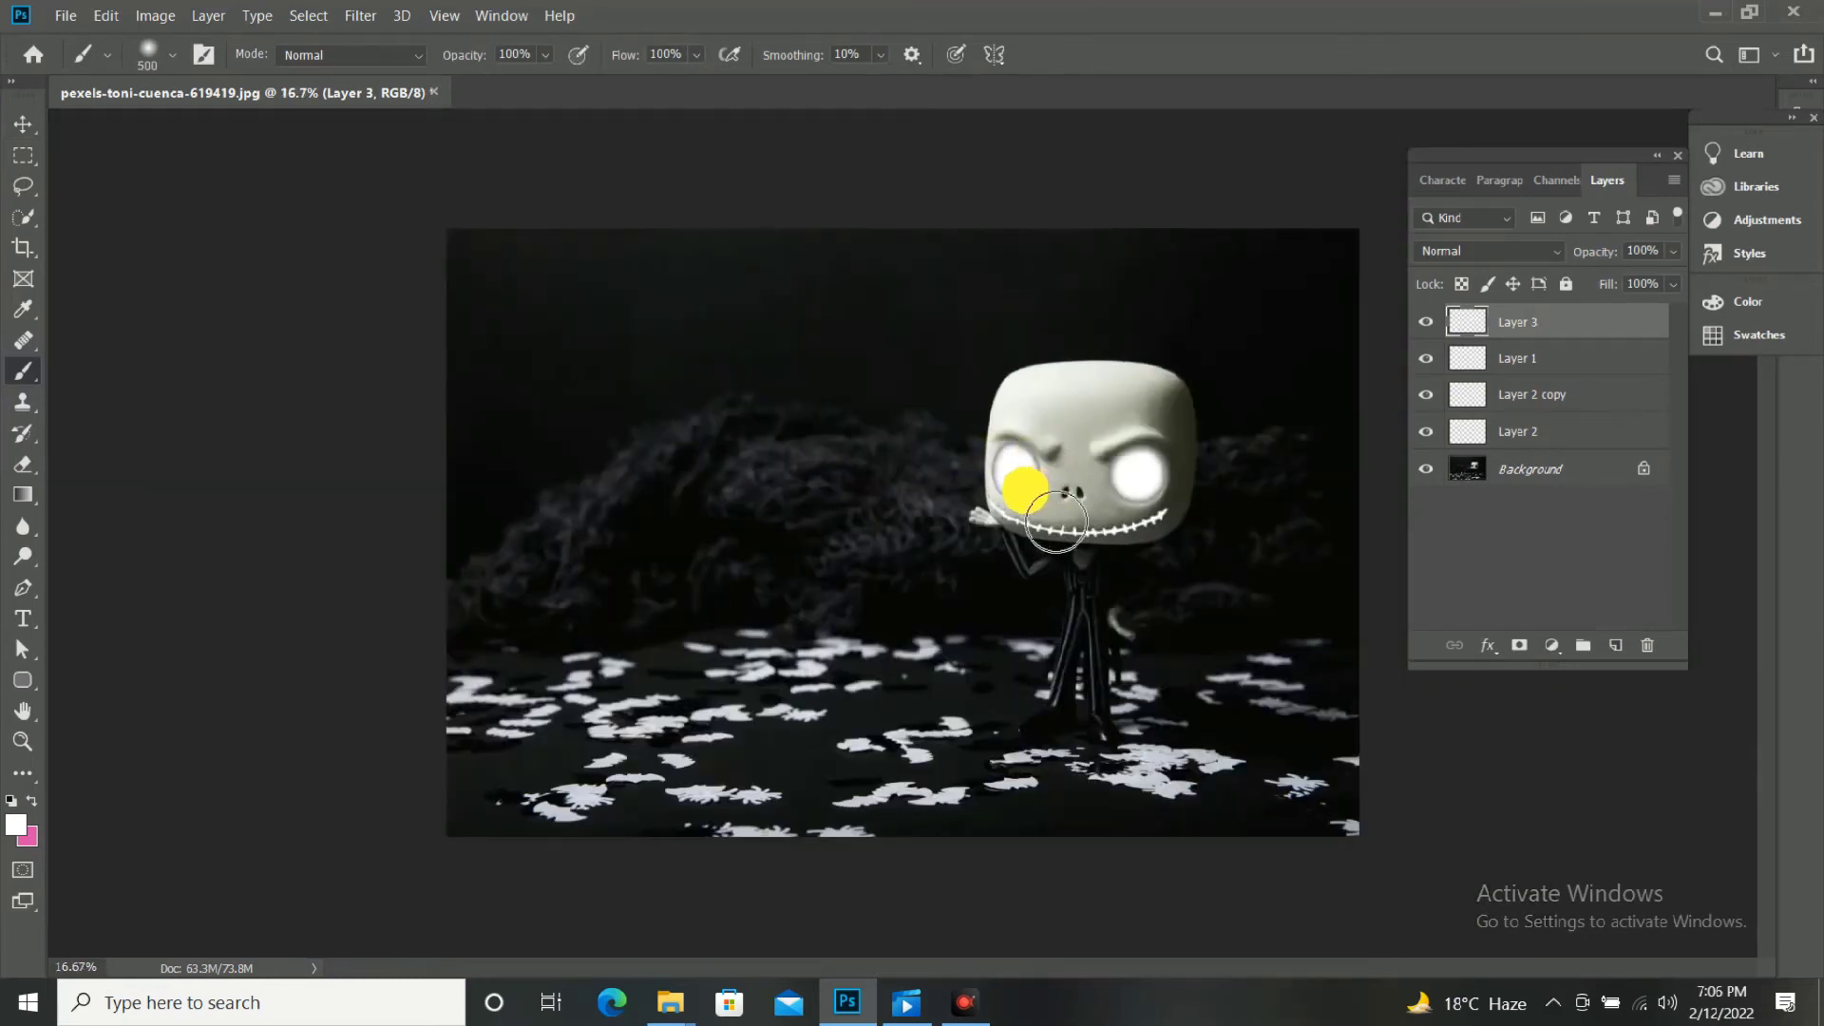
pyautogui.press('[')
pyautogui.moveTo(1013, 480); pyautogui.dragTo(903, 808)
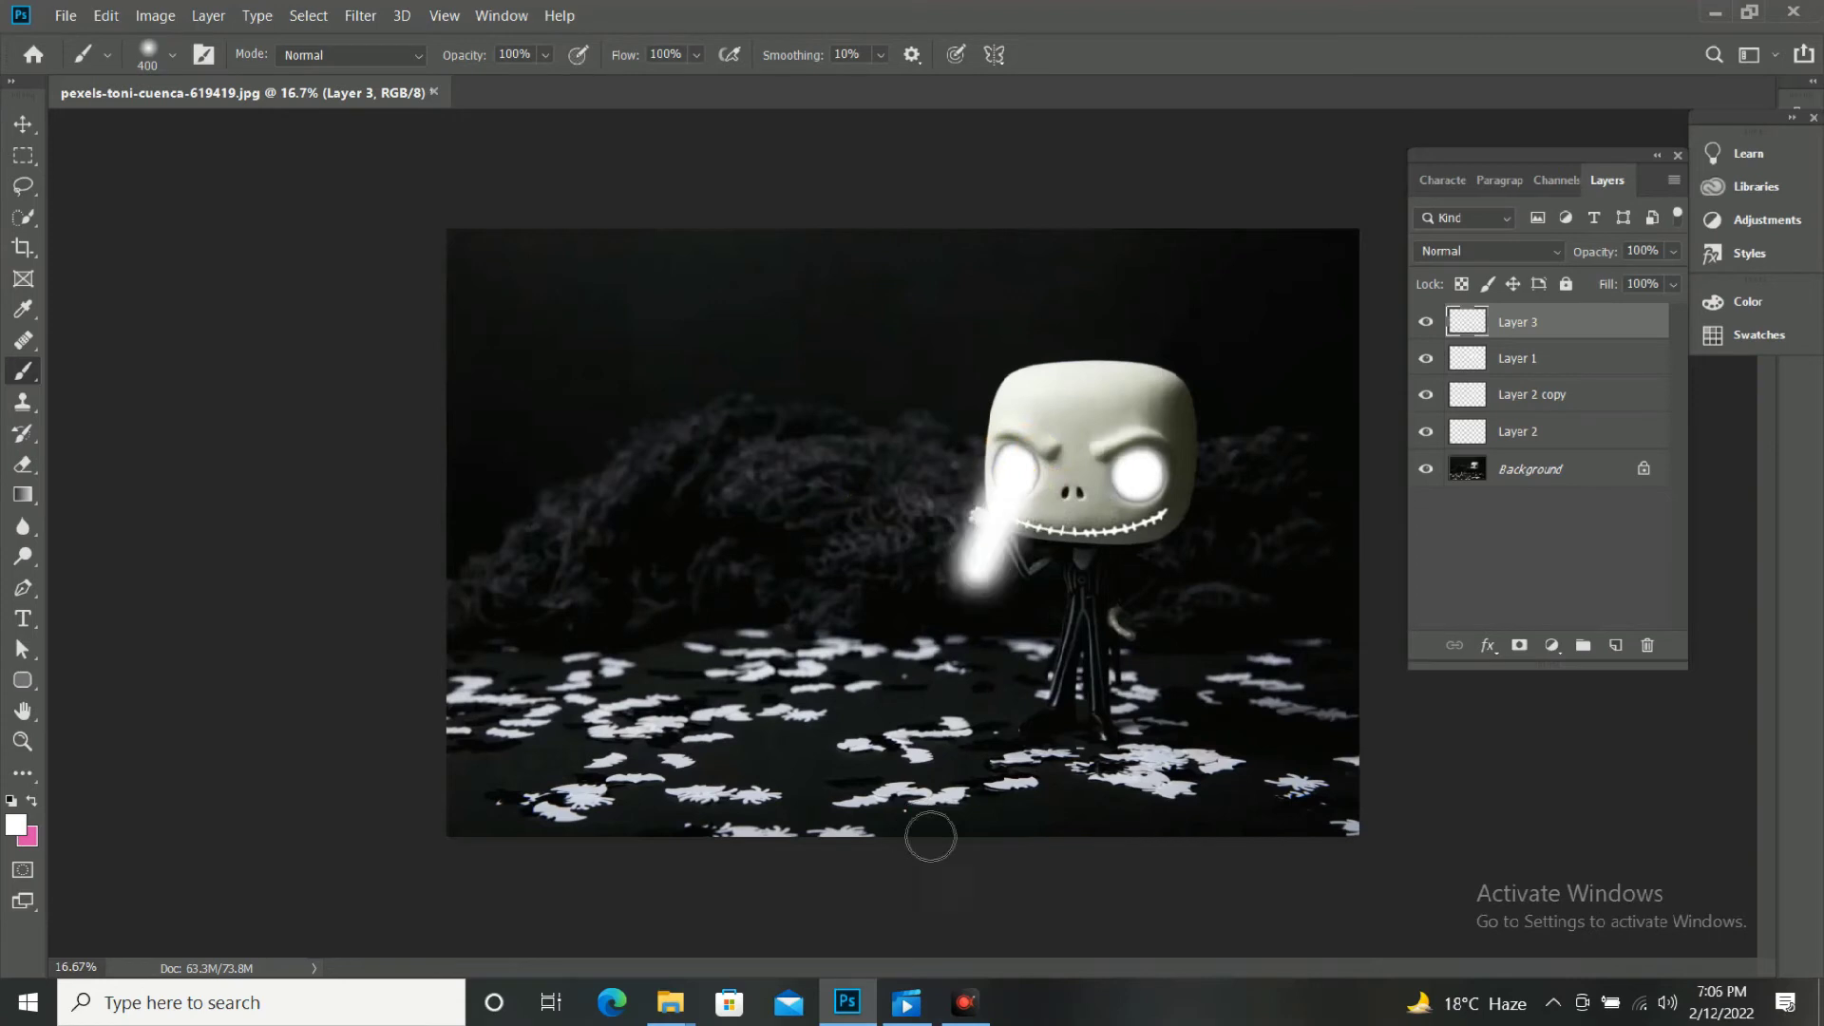
pyautogui.moveTo(1145, 475); pyautogui.dragTo(992, 965)
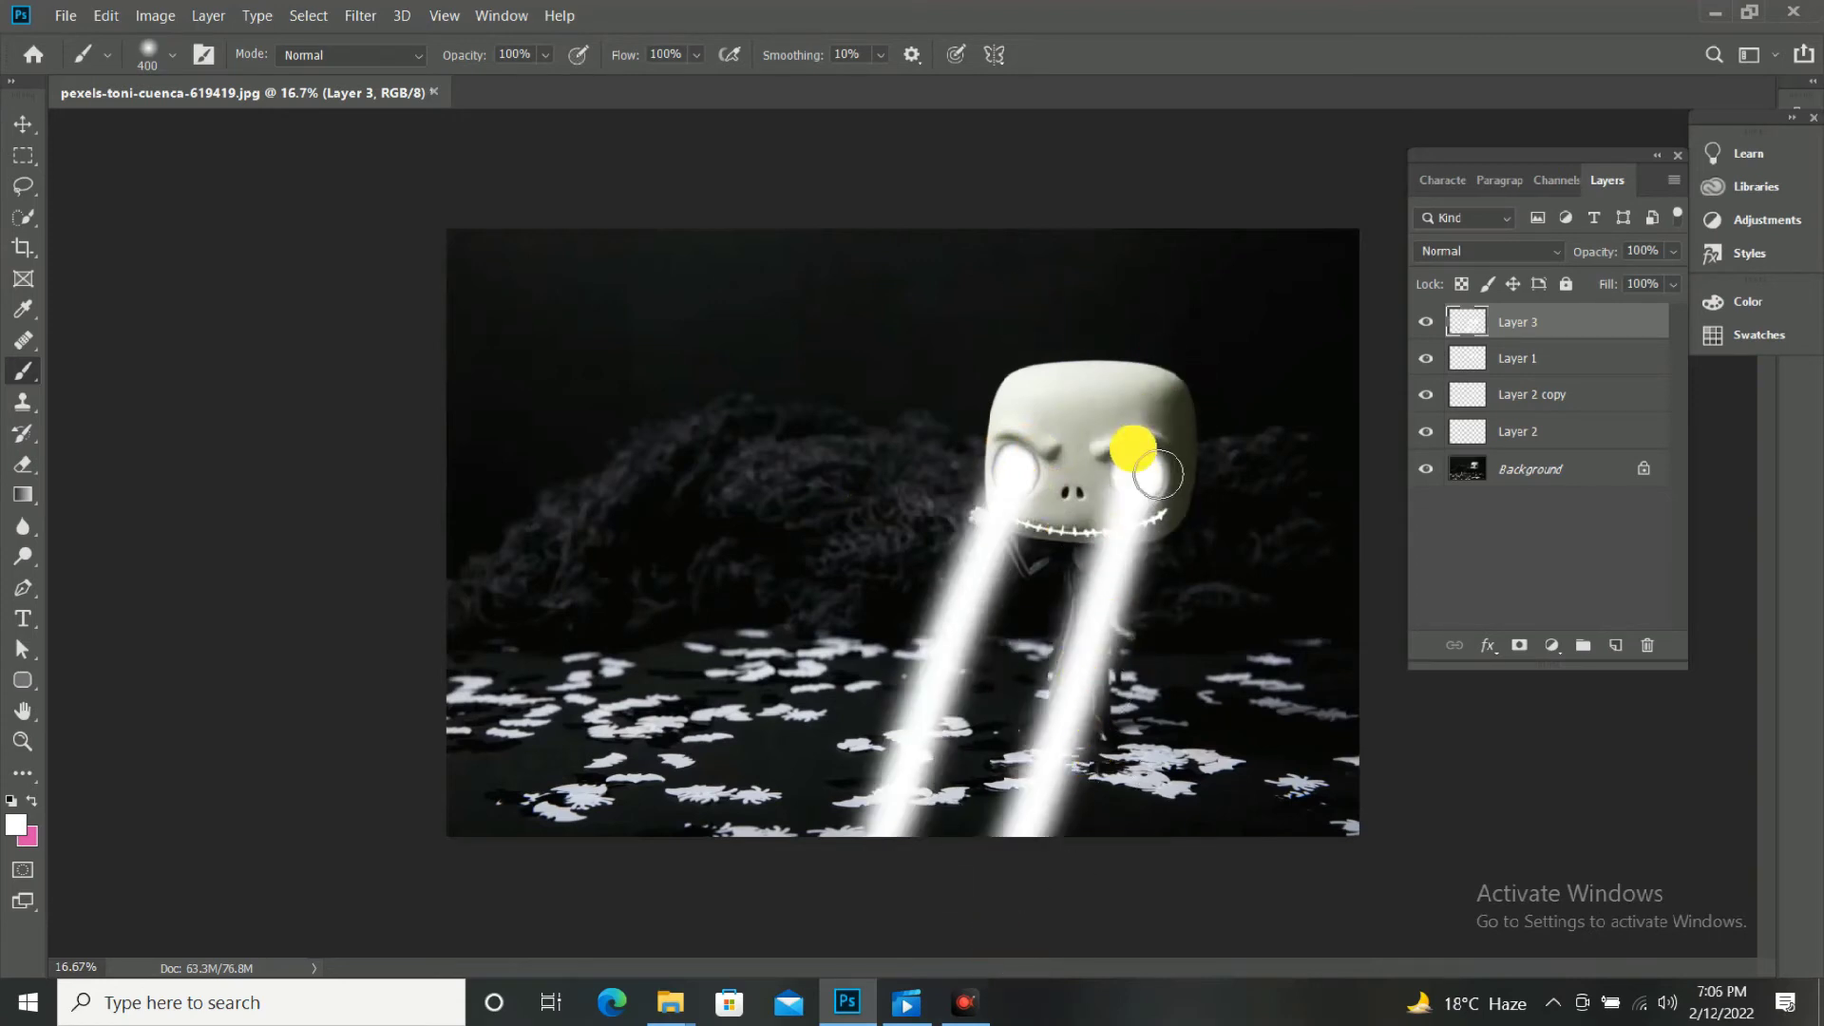
# Add a layer mask to the beam layer, Layer 3, and set the Gradient tool to the Black, White preset.
pyautogui.press('v')
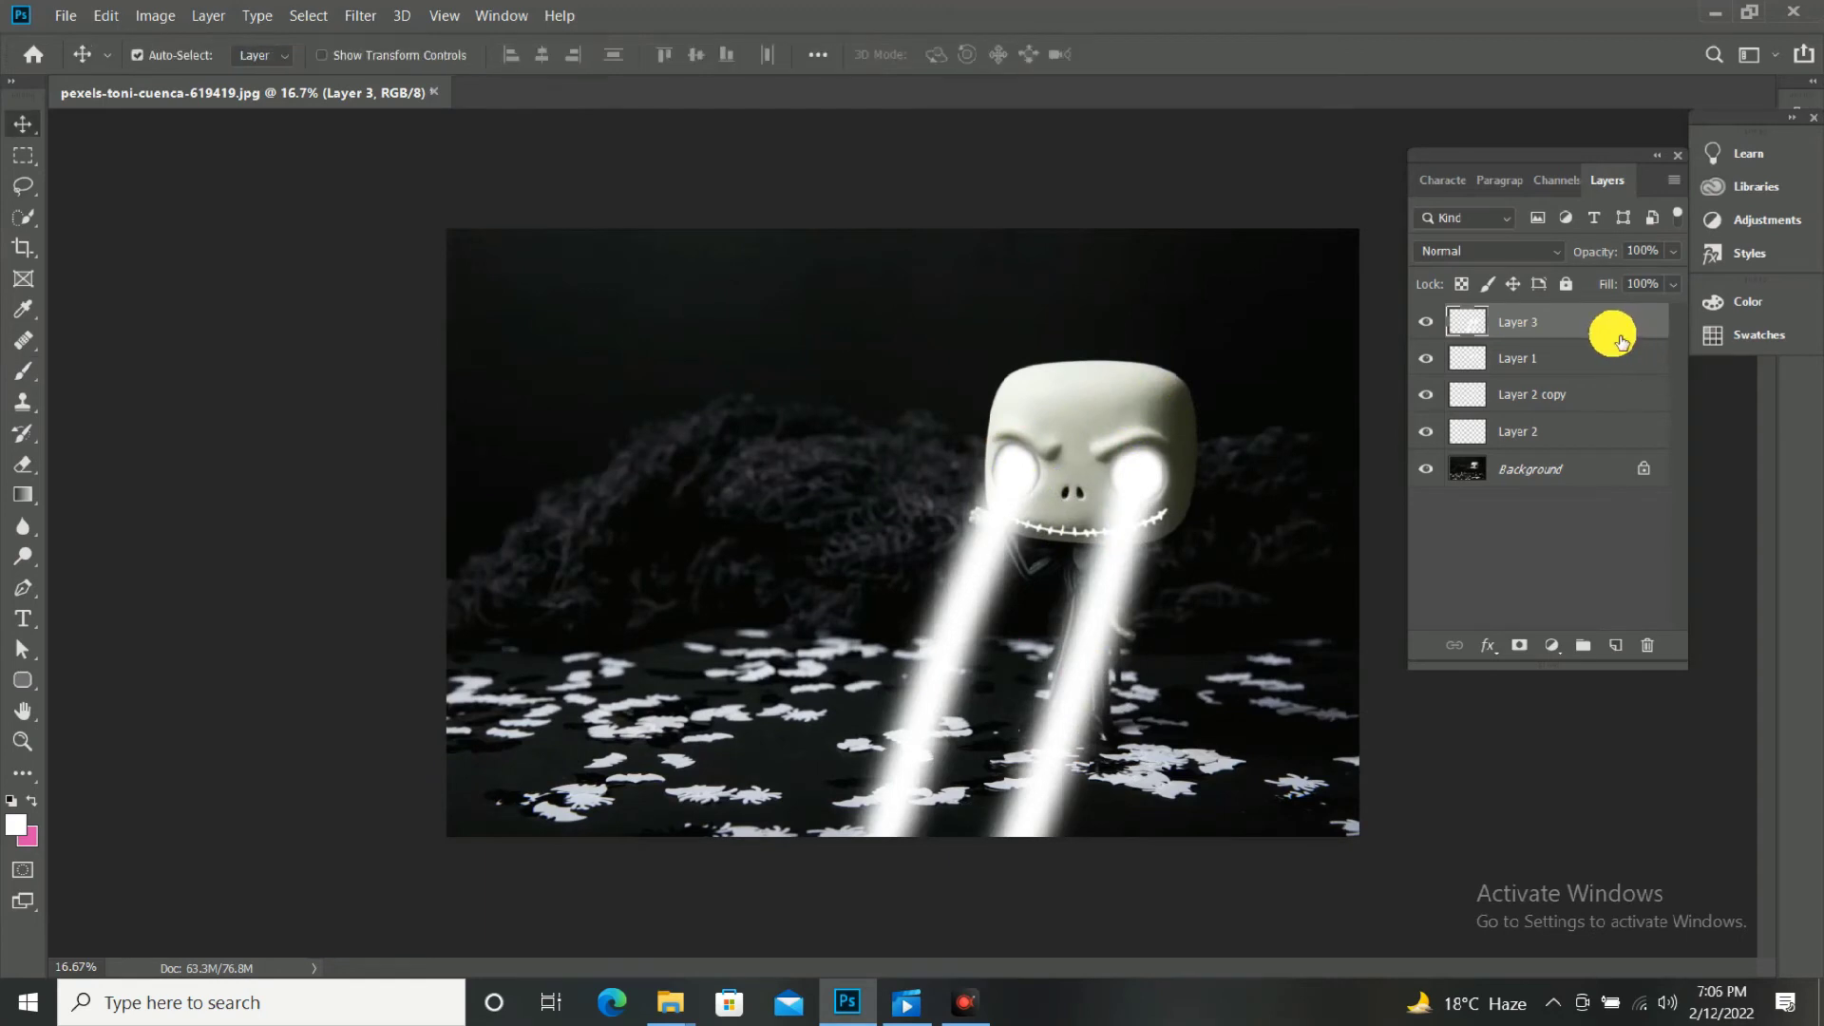
pyautogui.click(1519, 645)
pyautogui.press('d')
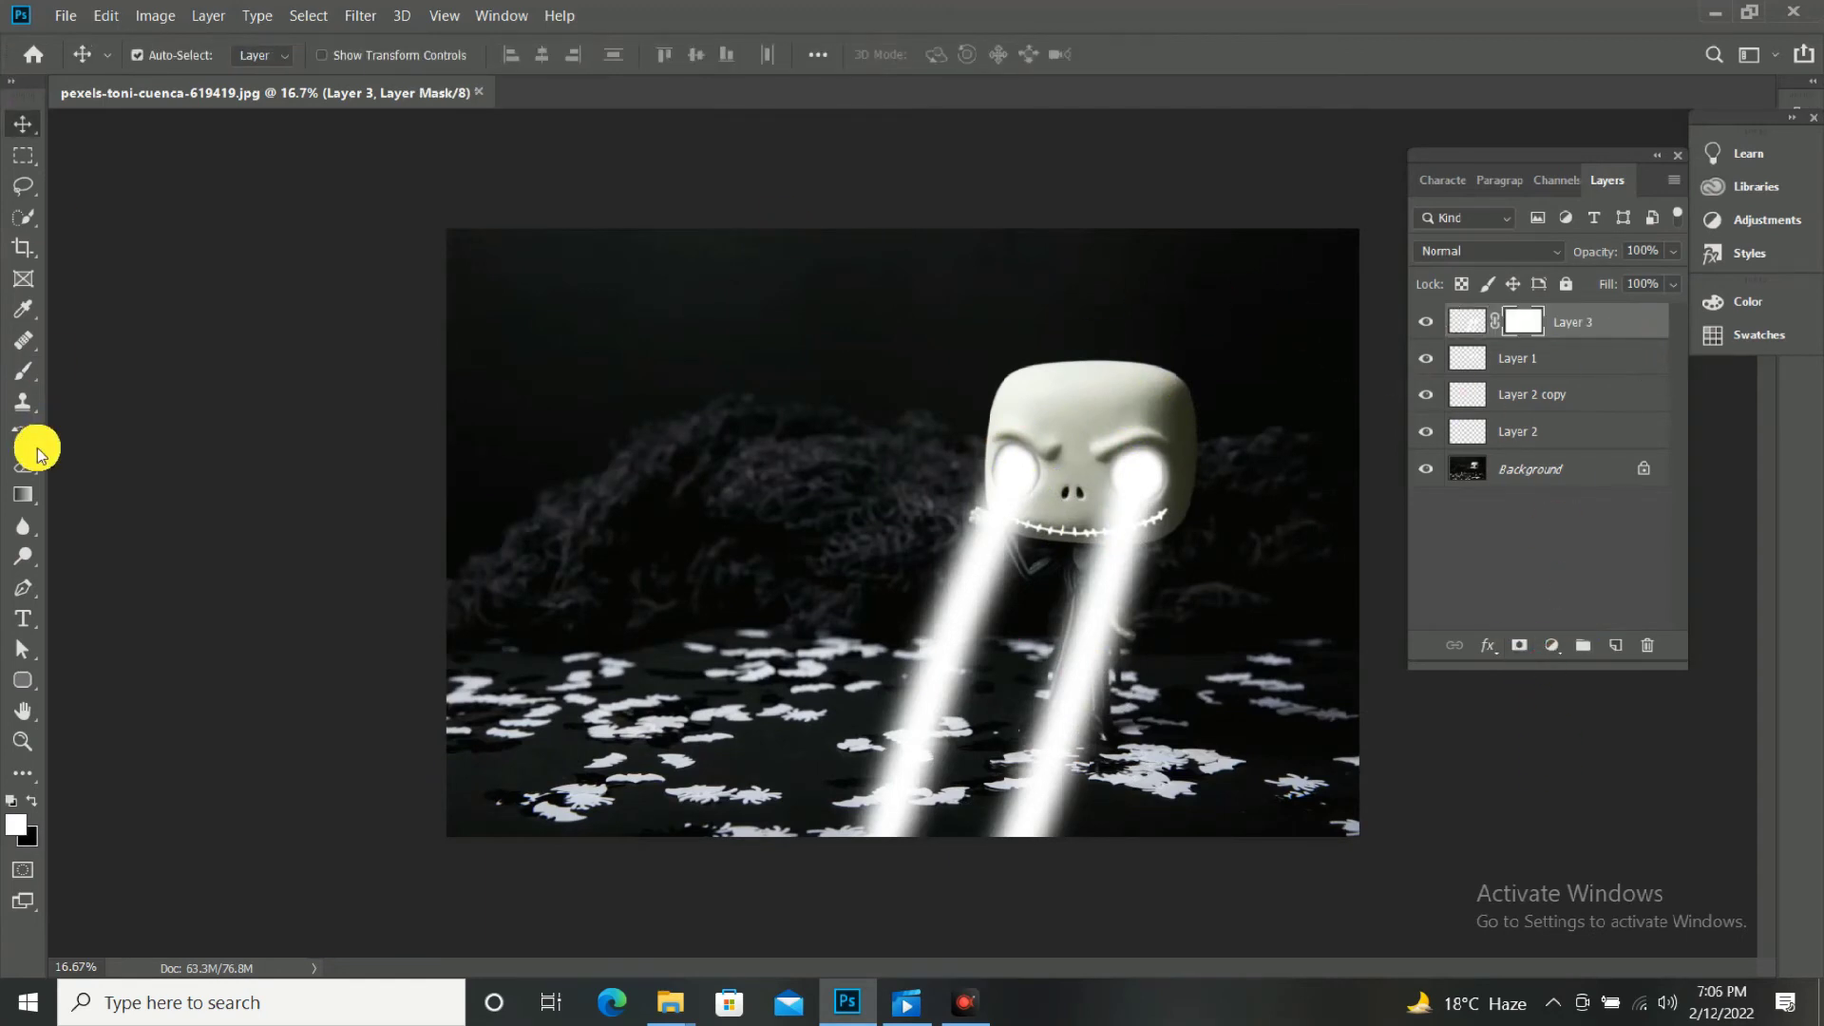
pyautogui.click(23, 495)
pyautogui.click(176, 54)
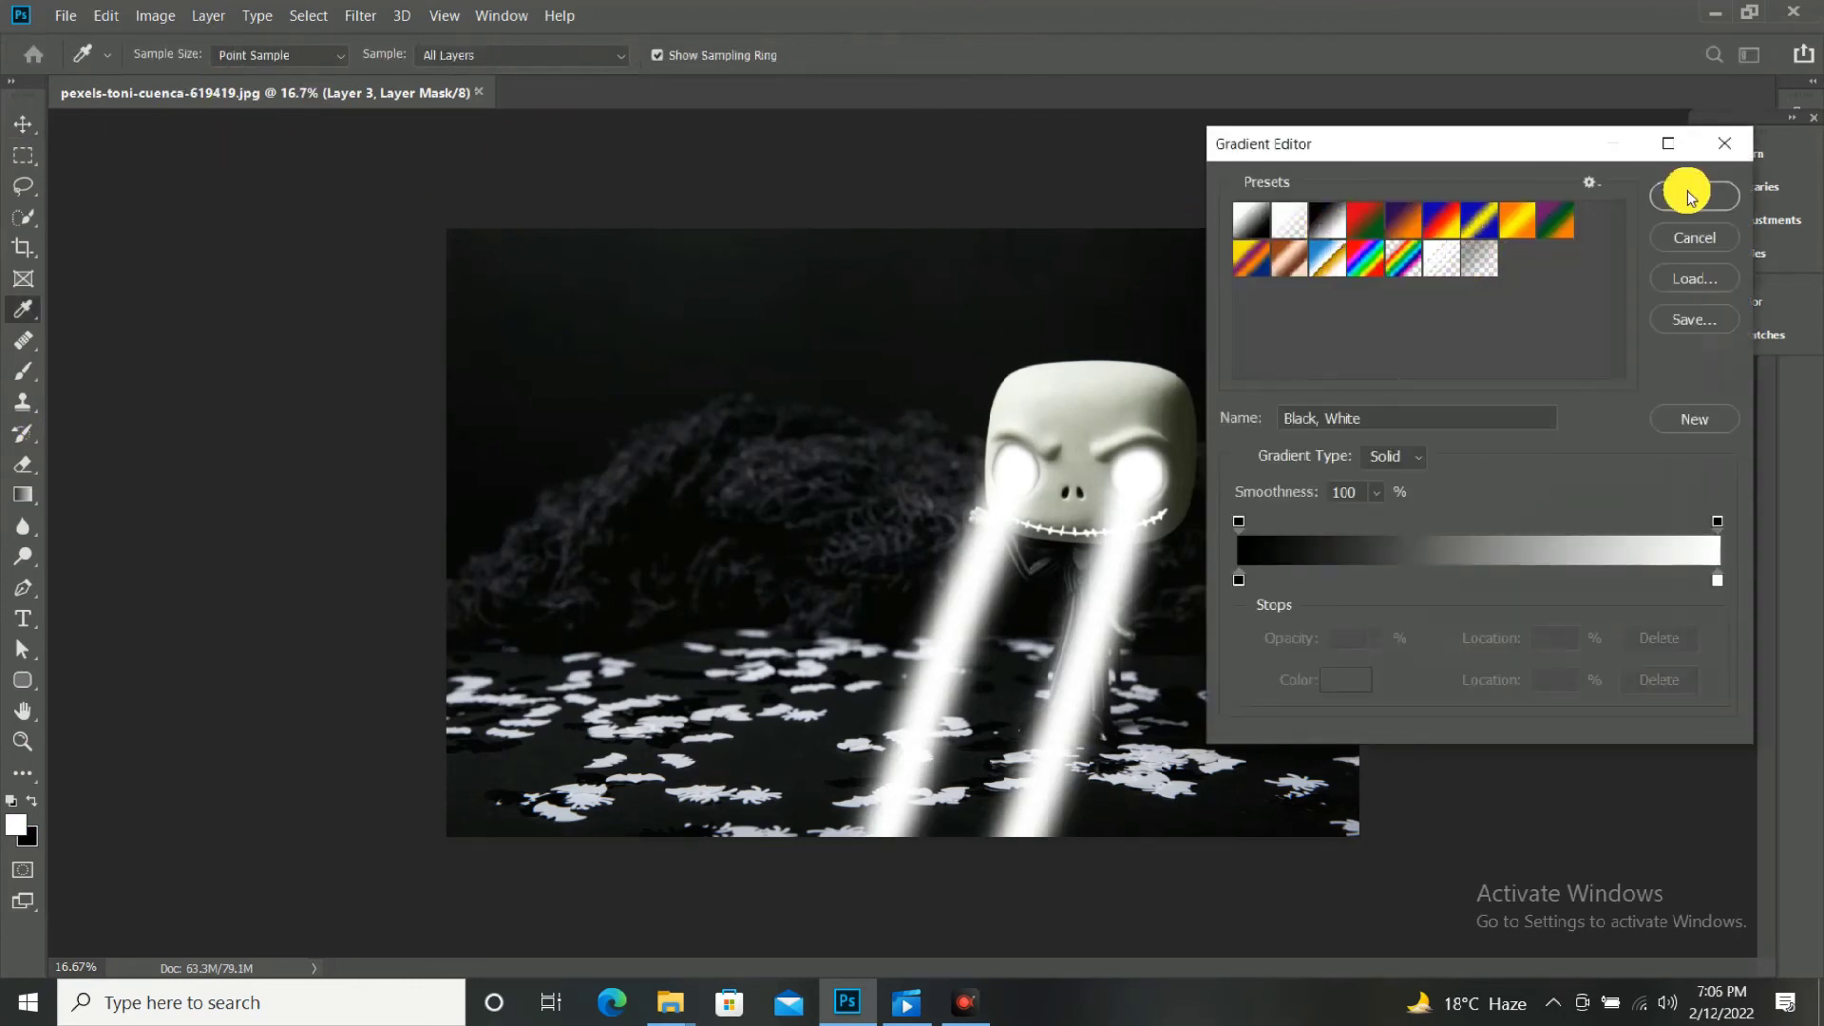
pyautogui.click(1690, 196)
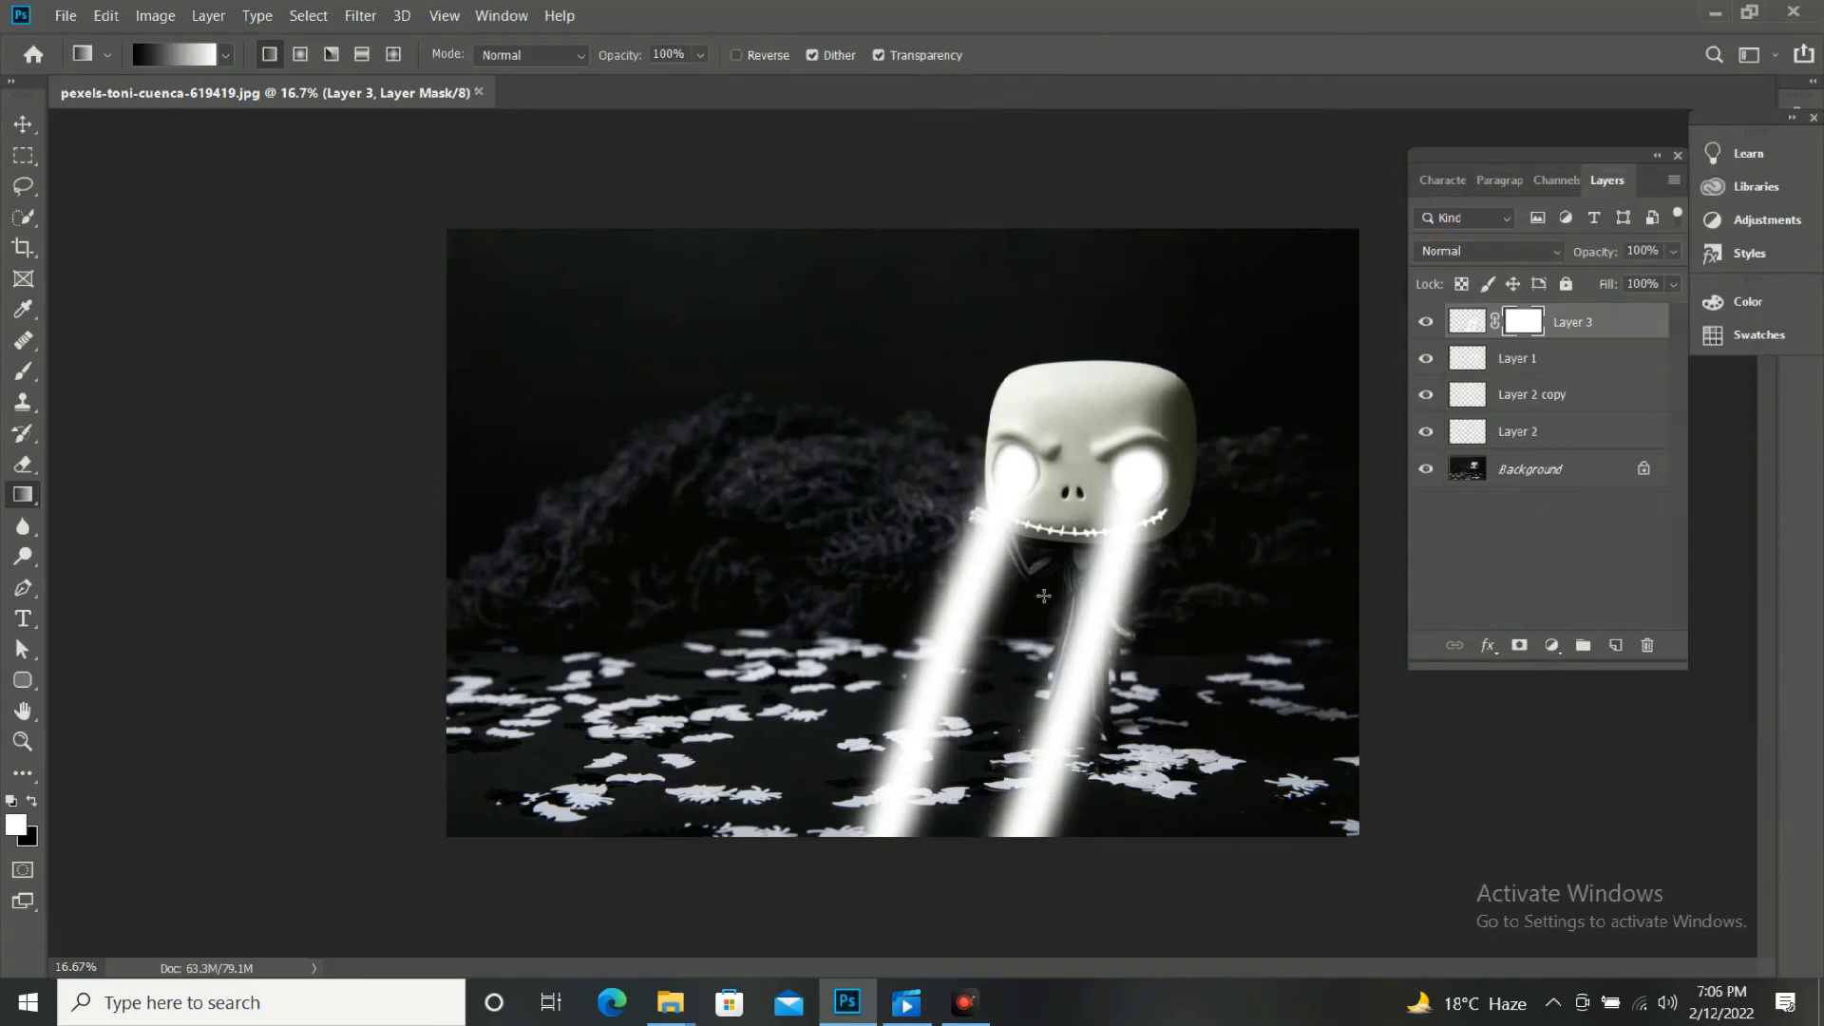
# Try fading the beams' lower ends with upward gradients on Layer 3's mask, and undo both gradients.
pyautogui.moveTo(977, 831); pyautogui.dragTo(1066, 522)
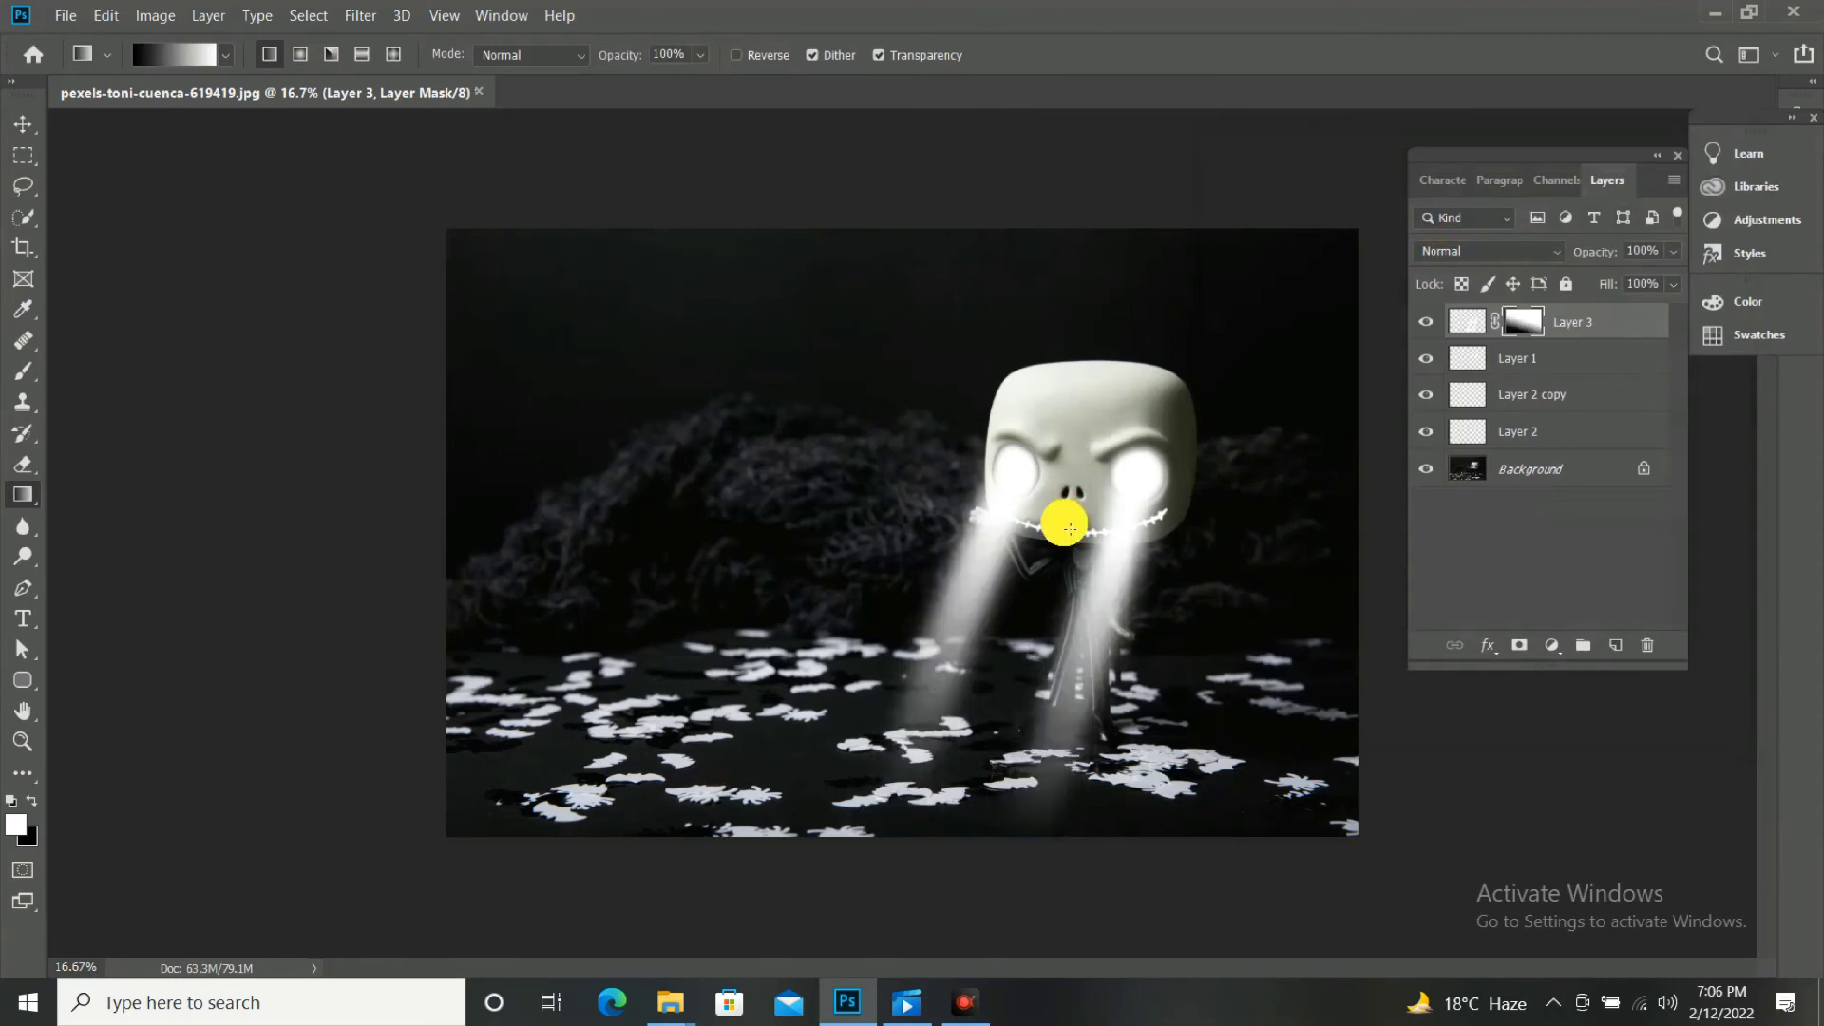
pyautogui.moveTo(1035, 753); pyautogui.dragTo(1035, 624)
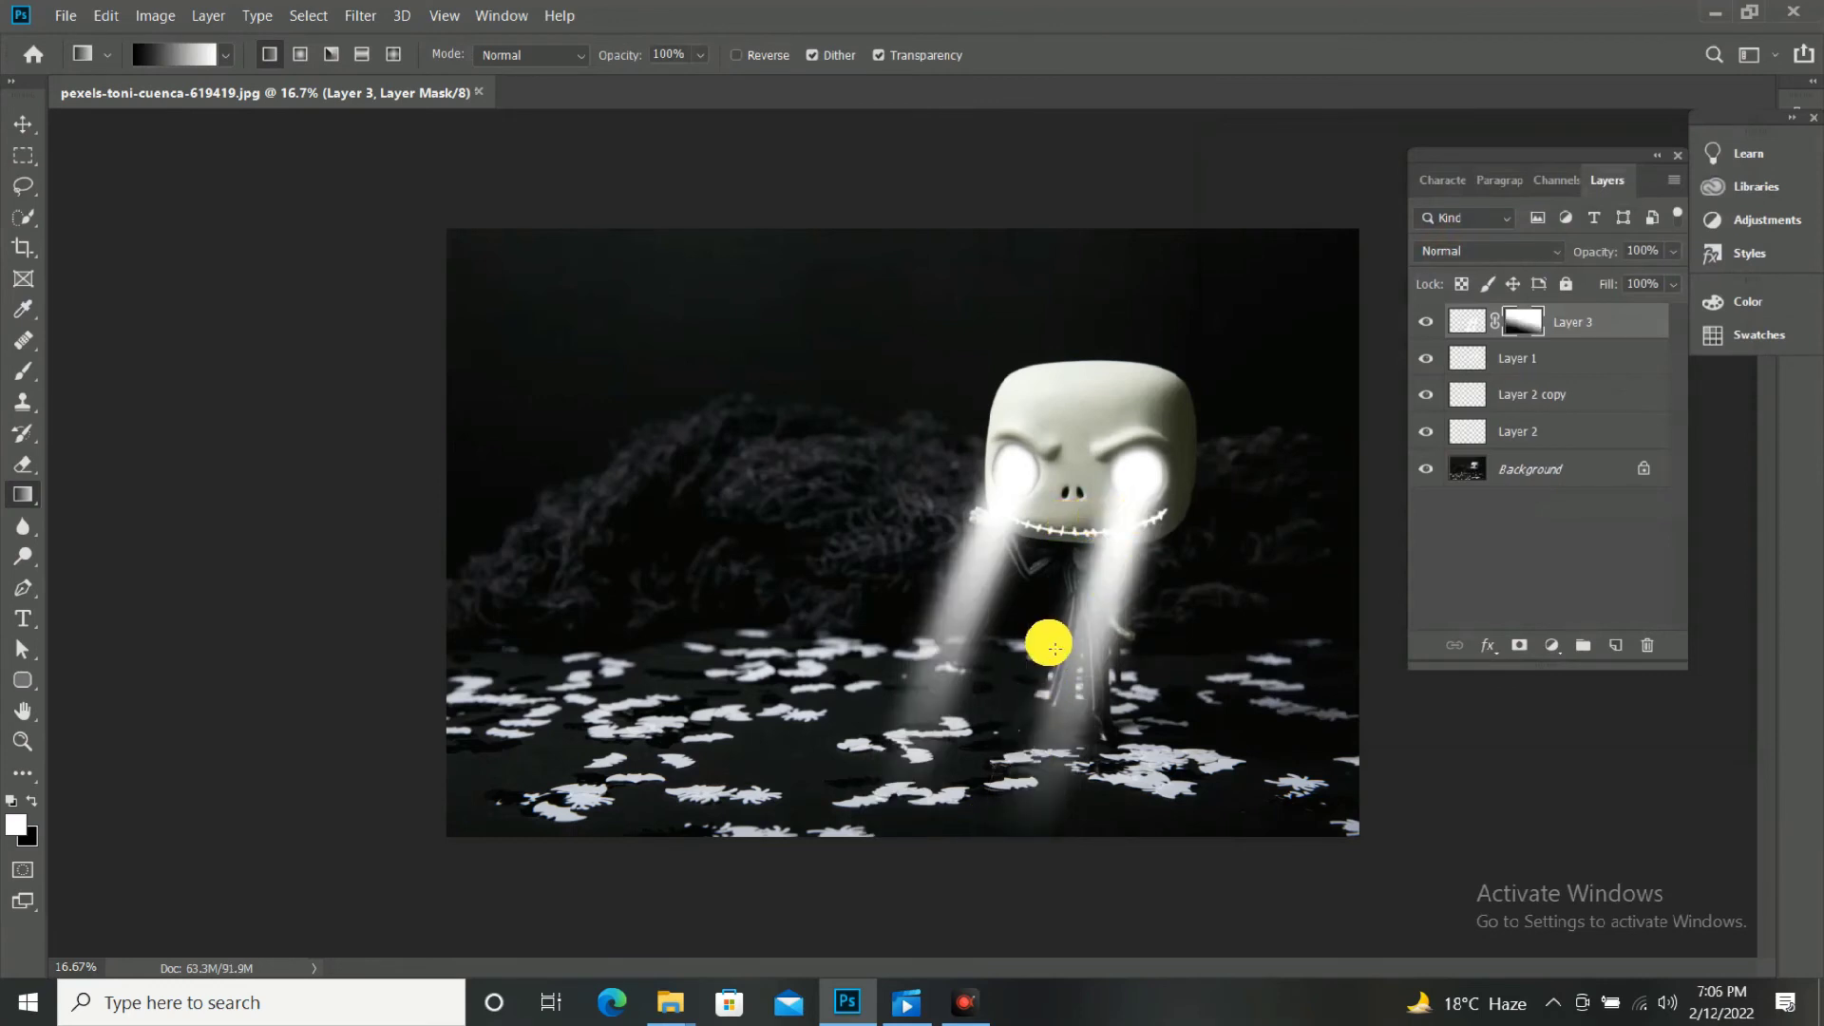
pyautogui.hotkey('ctrl', 'z')
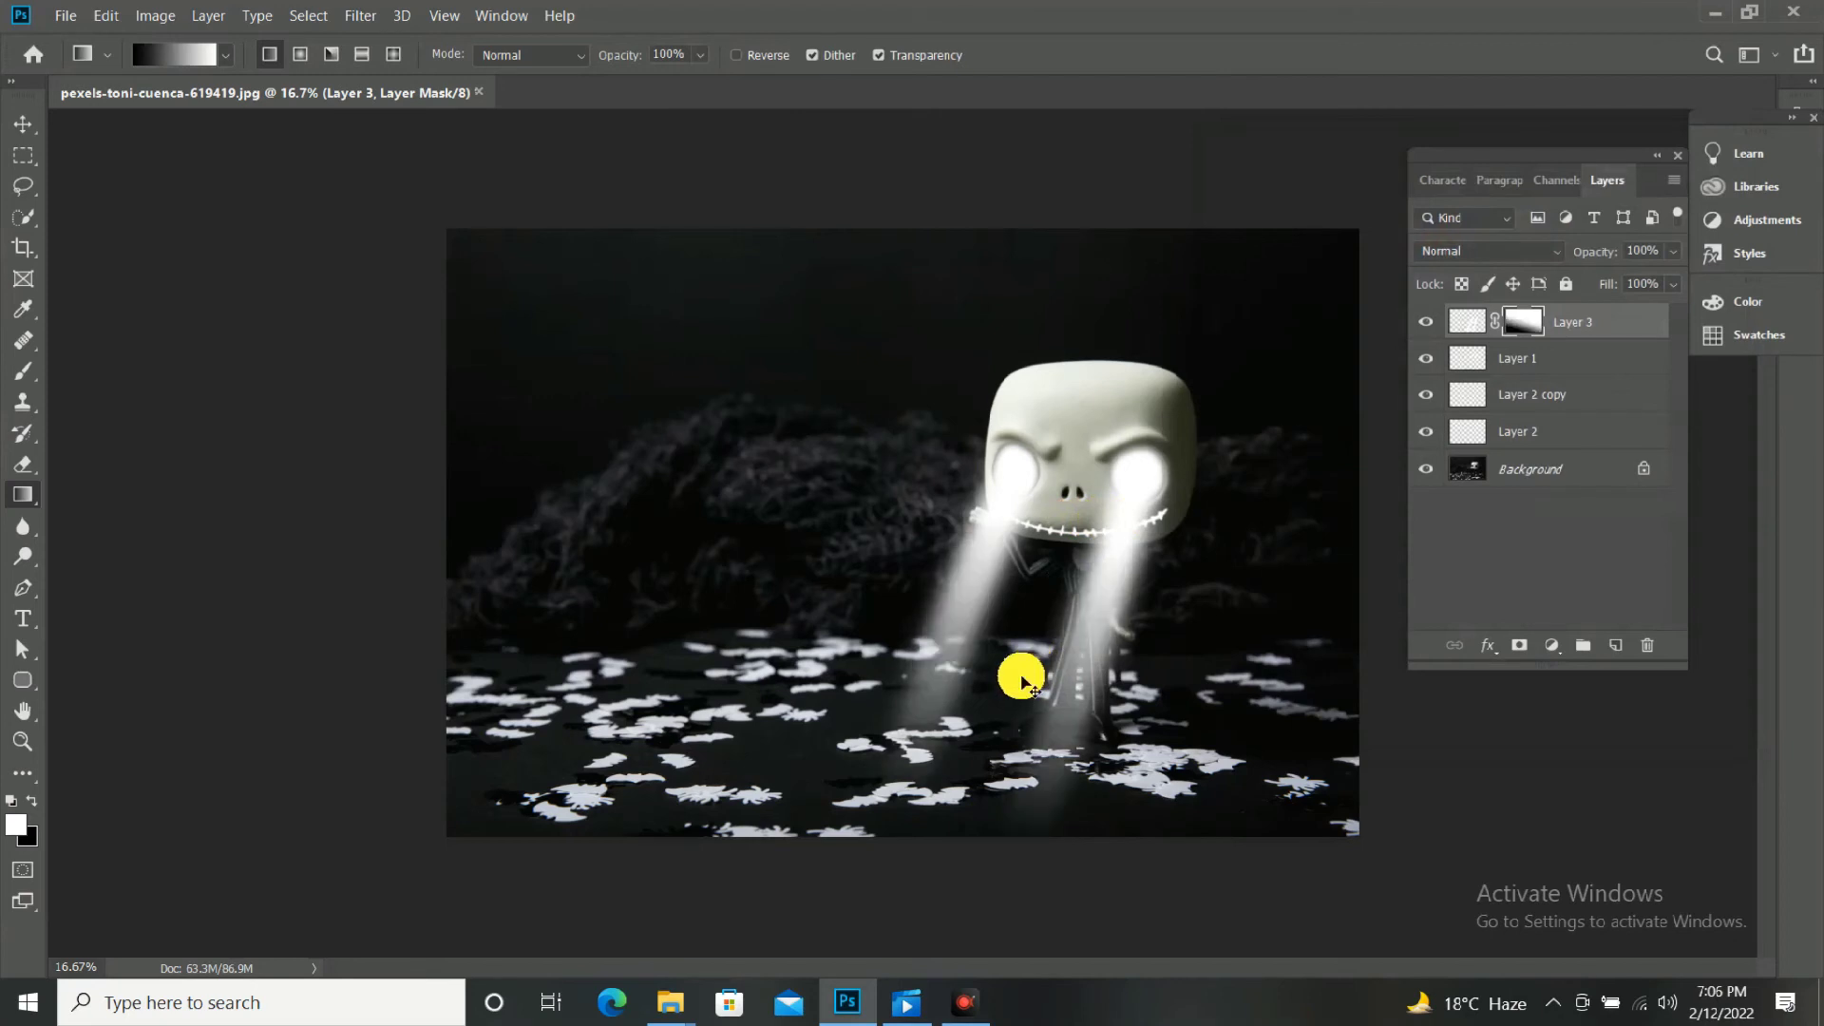
pyautogui.hotkey('ctrl', 'z')
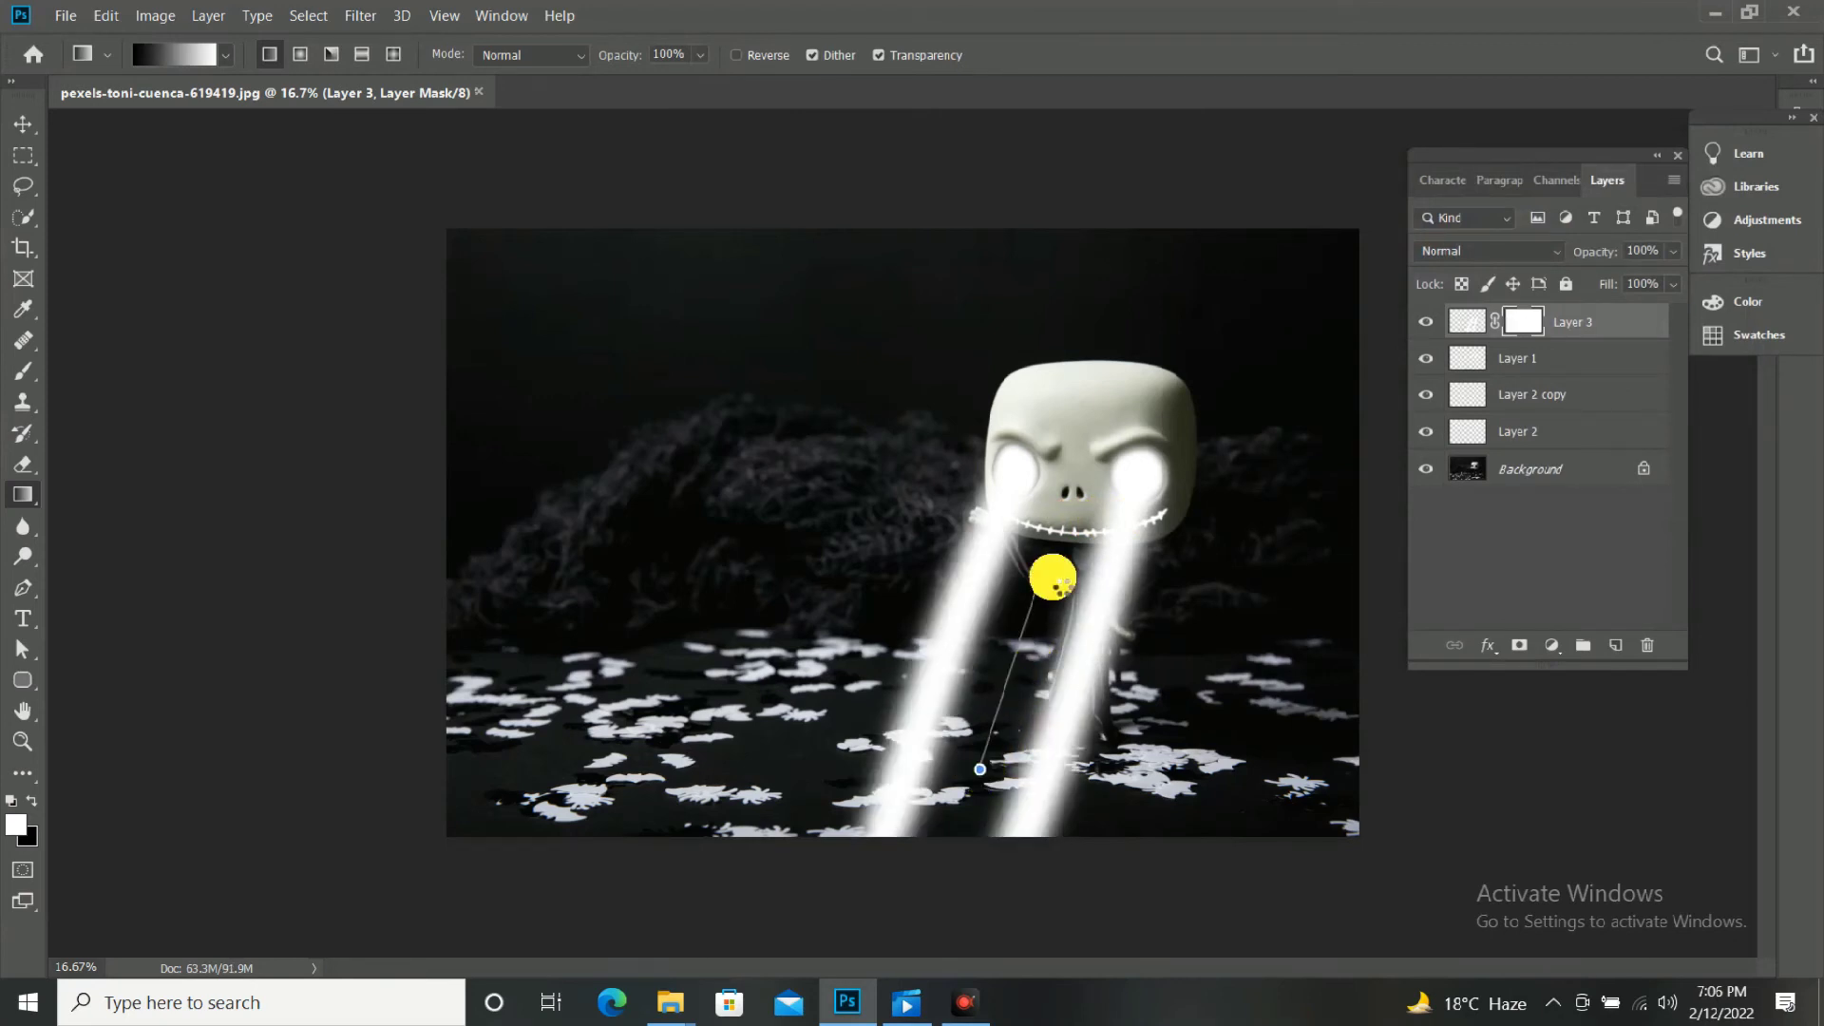
# Fade out the lower ends of both beams with a gradient on Layer 3's mask running from the floor up towards the head.
pyautogui.moveTo(1055, 579); pyautogui.dragTo(1055, 579)
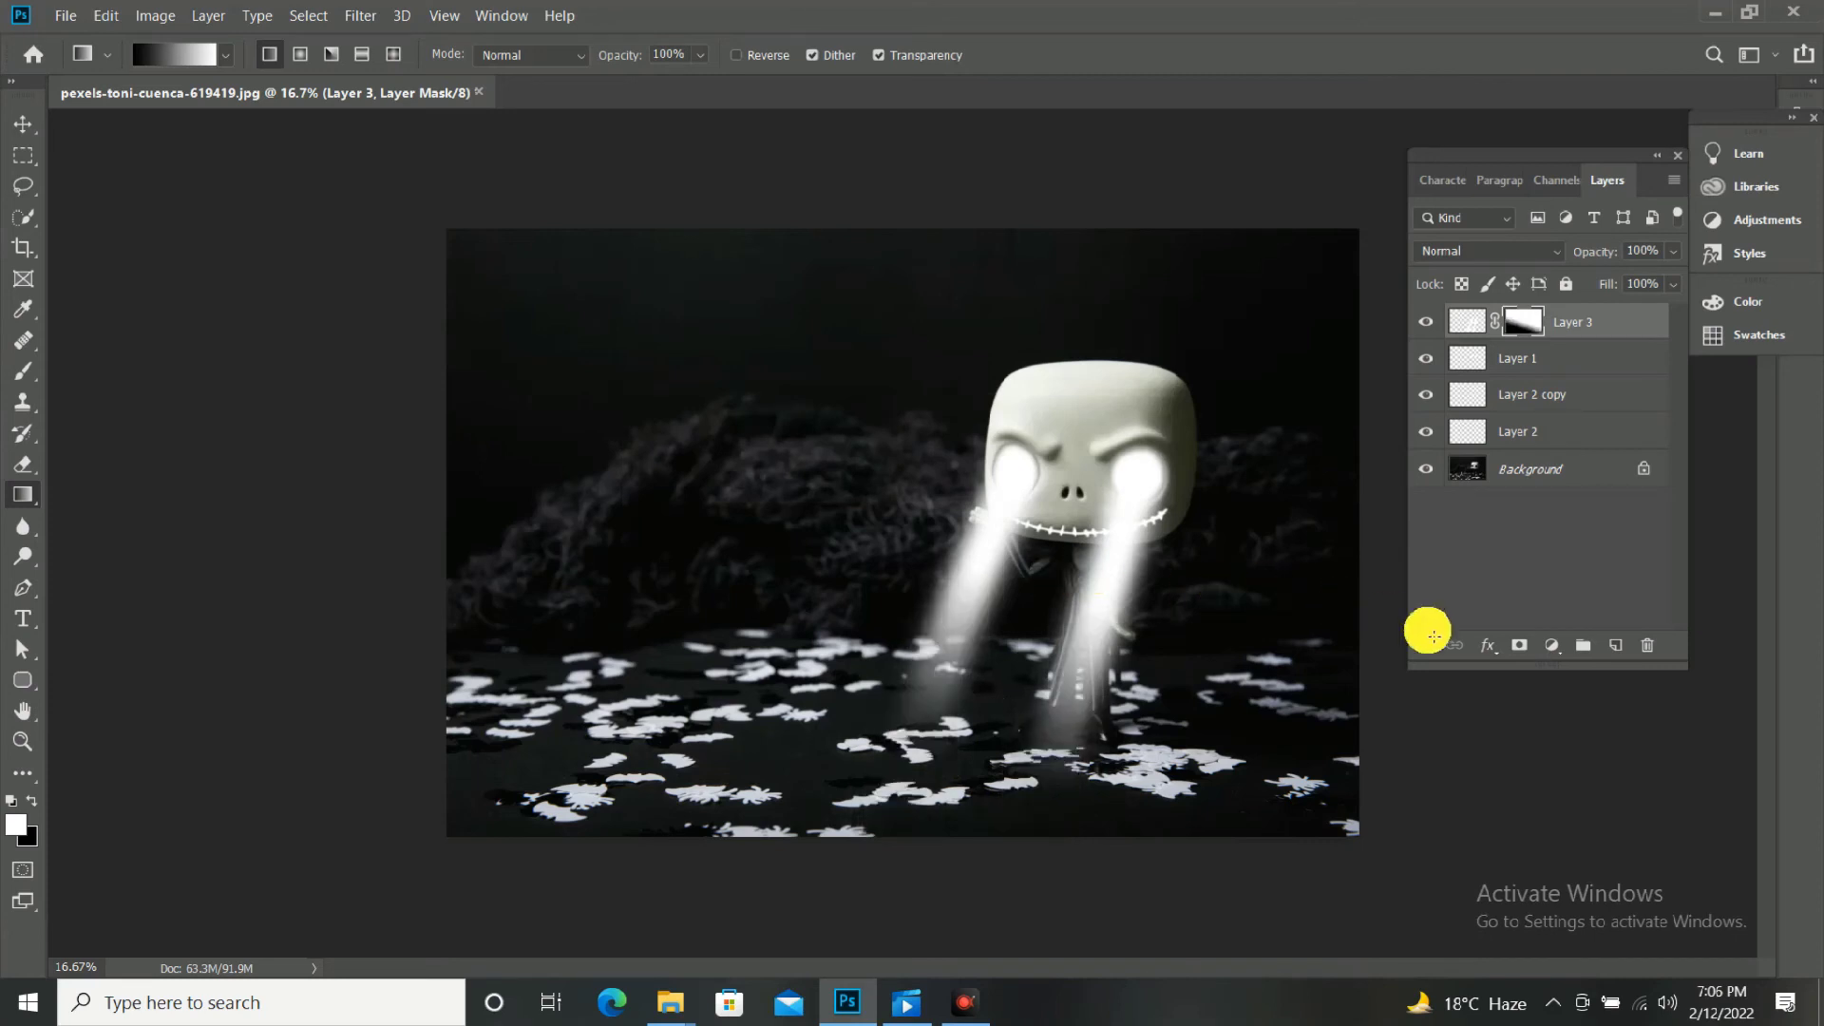
pyautogui.press('v')
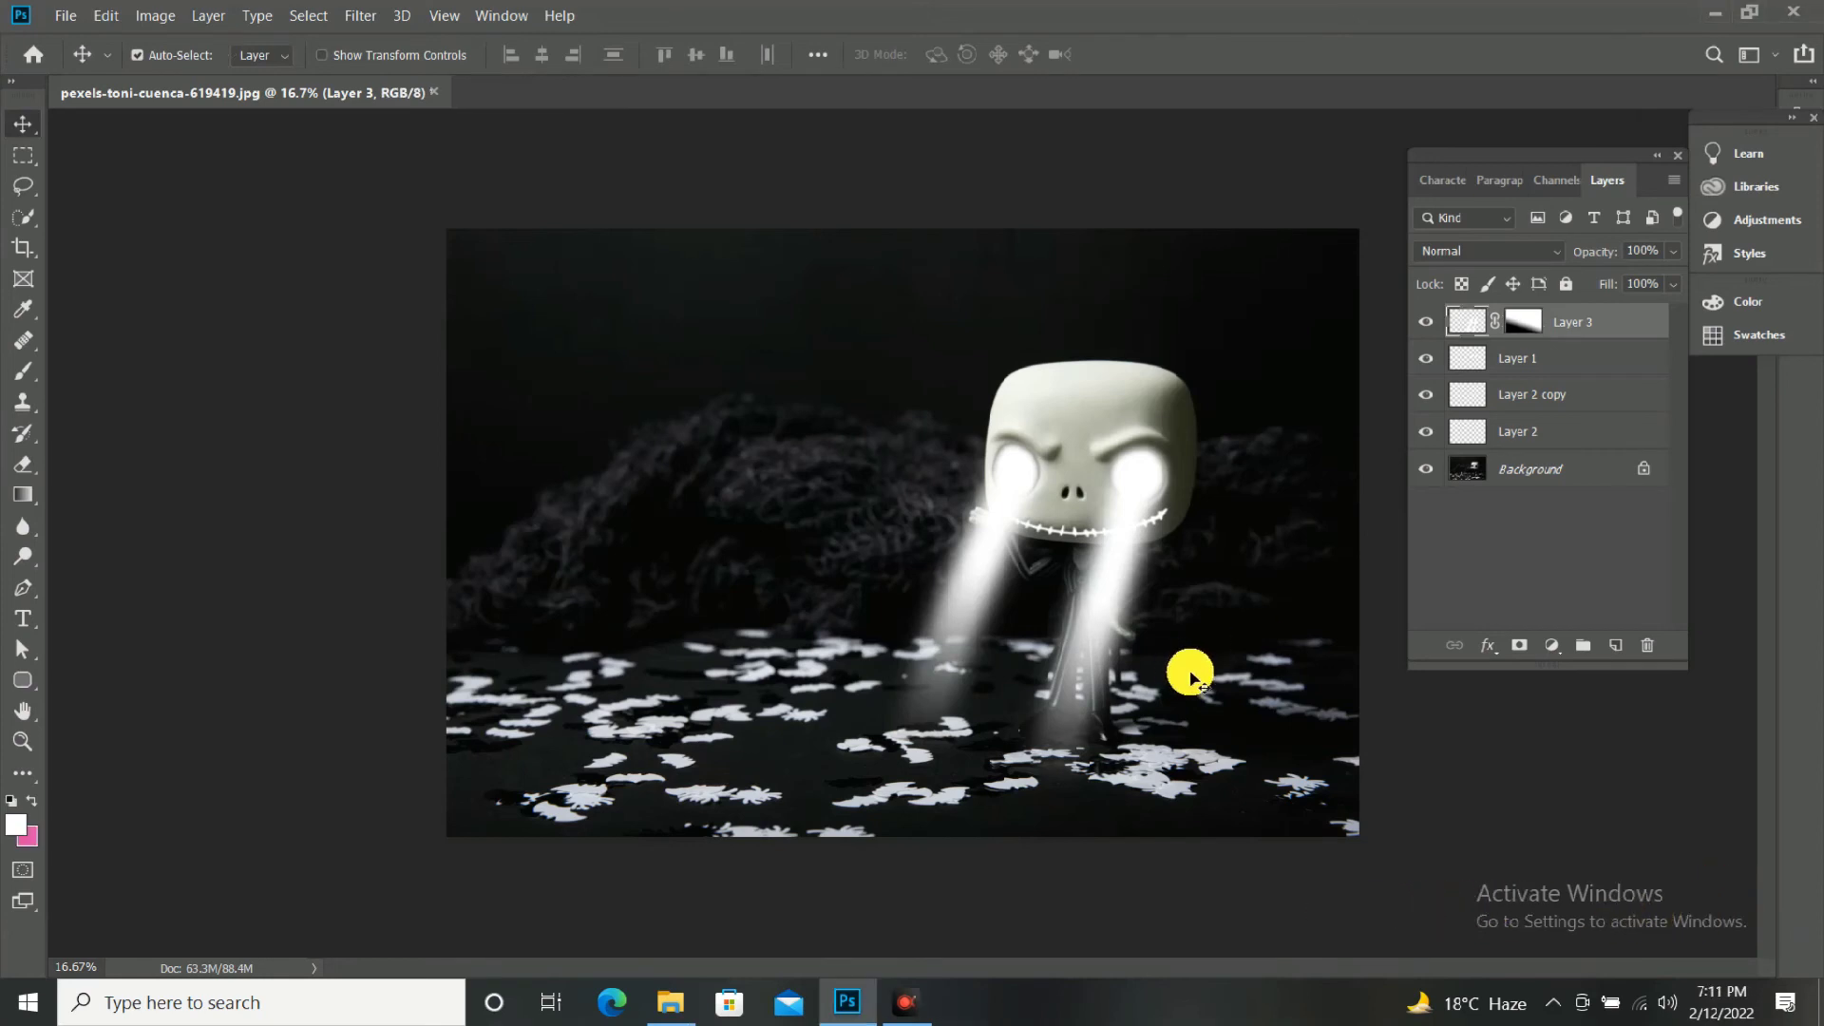
# Add a new layer directly above the Background and choose the Foreground to Transparent preset for the Gradient tool.
pyautogui.click(1595, 470)
pyautogui.click(1619, 649)
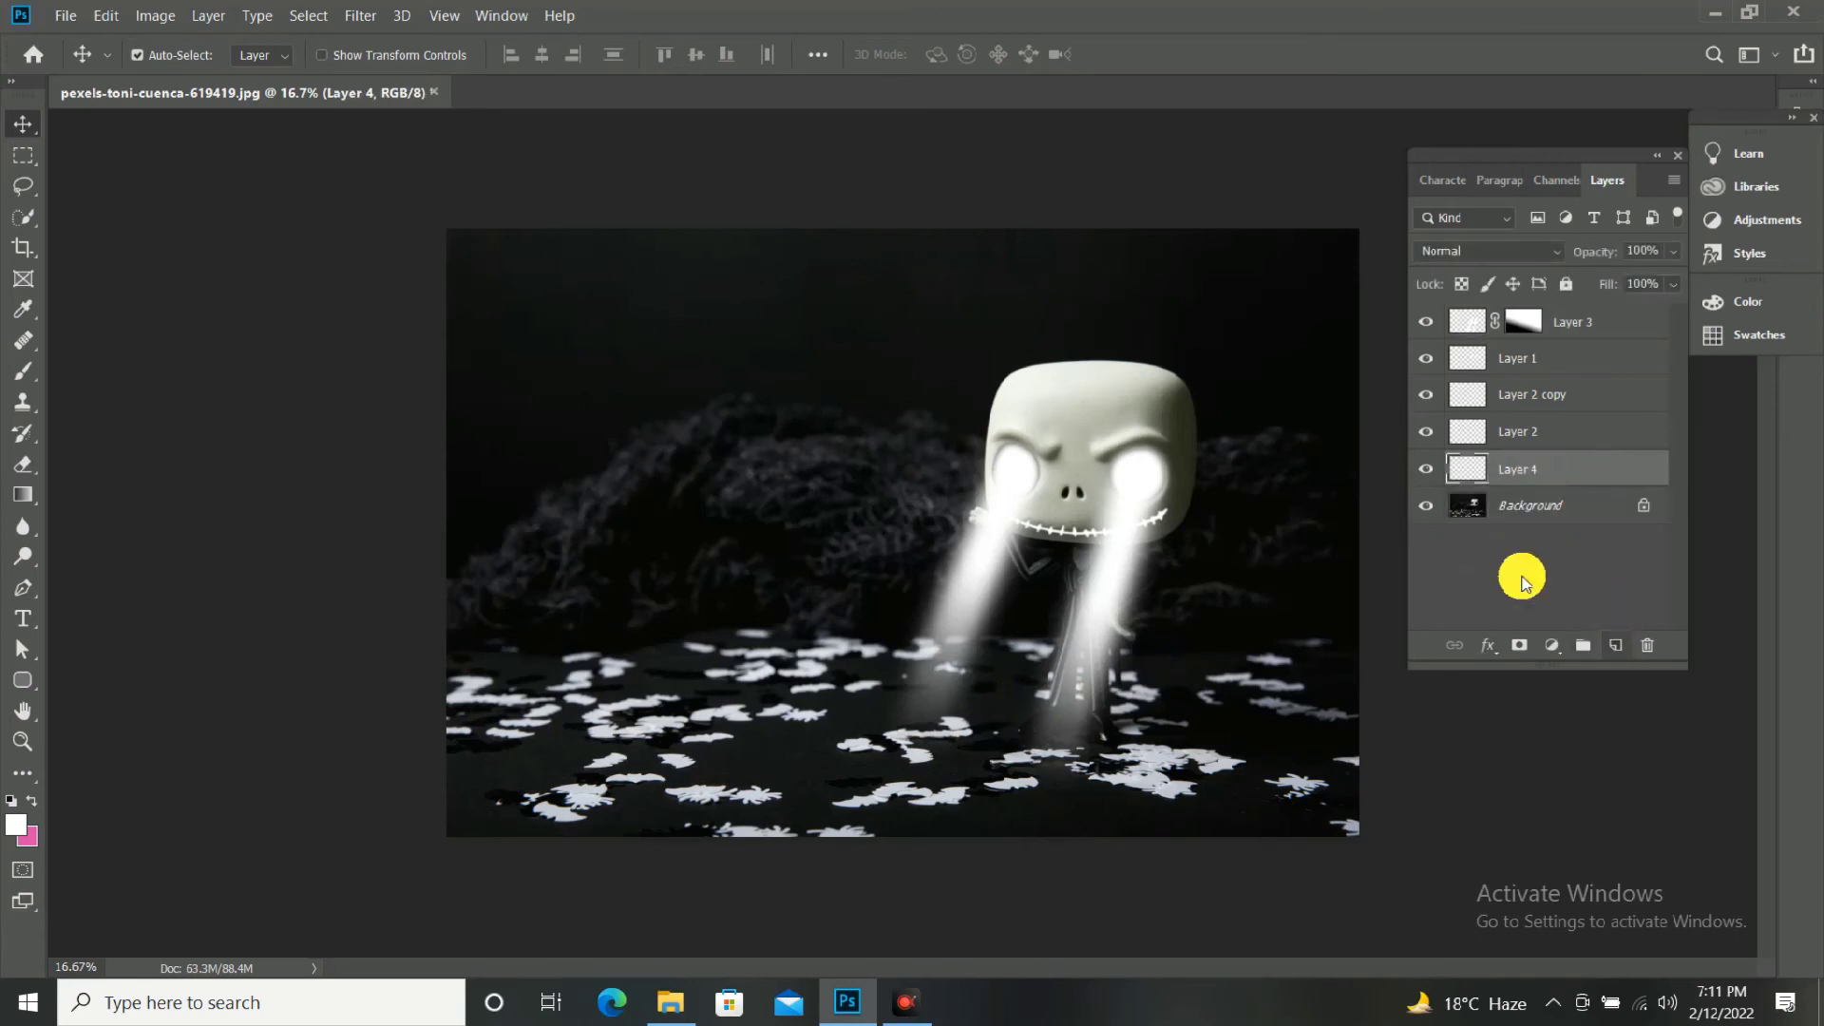
pyautogui.click(29, 503)
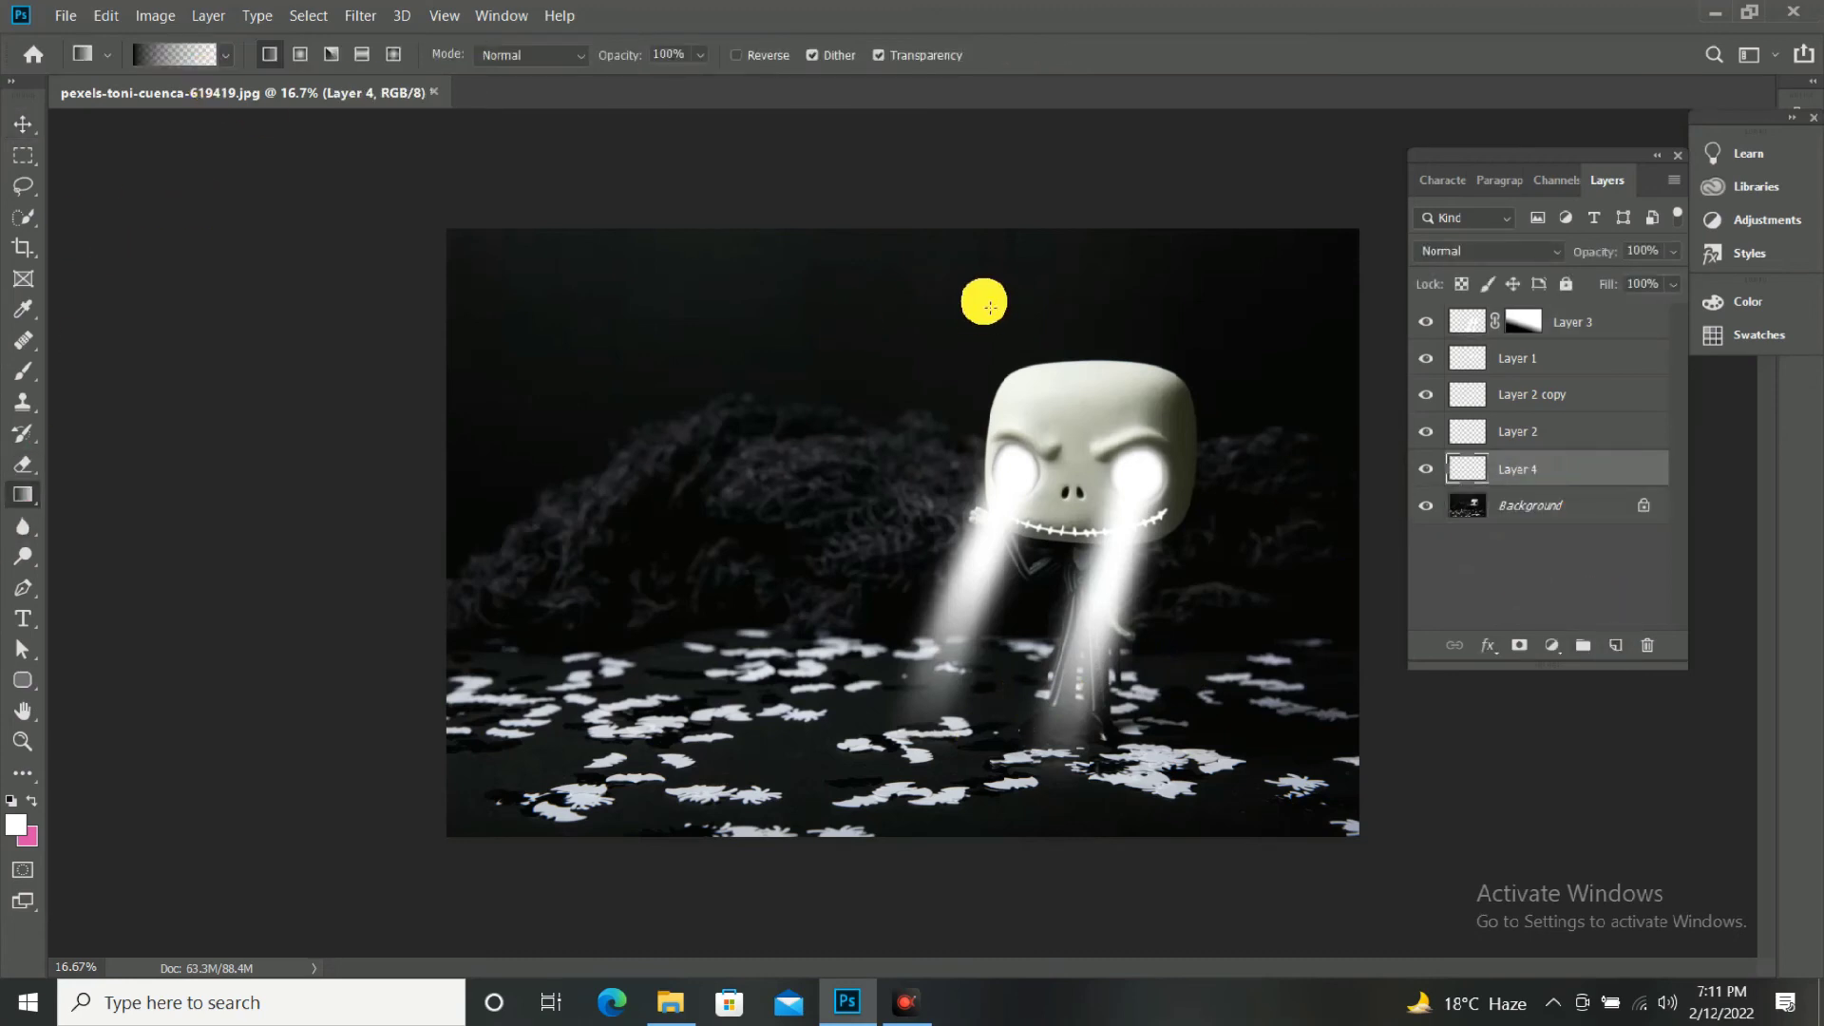
pyautogui.click(197, 52)
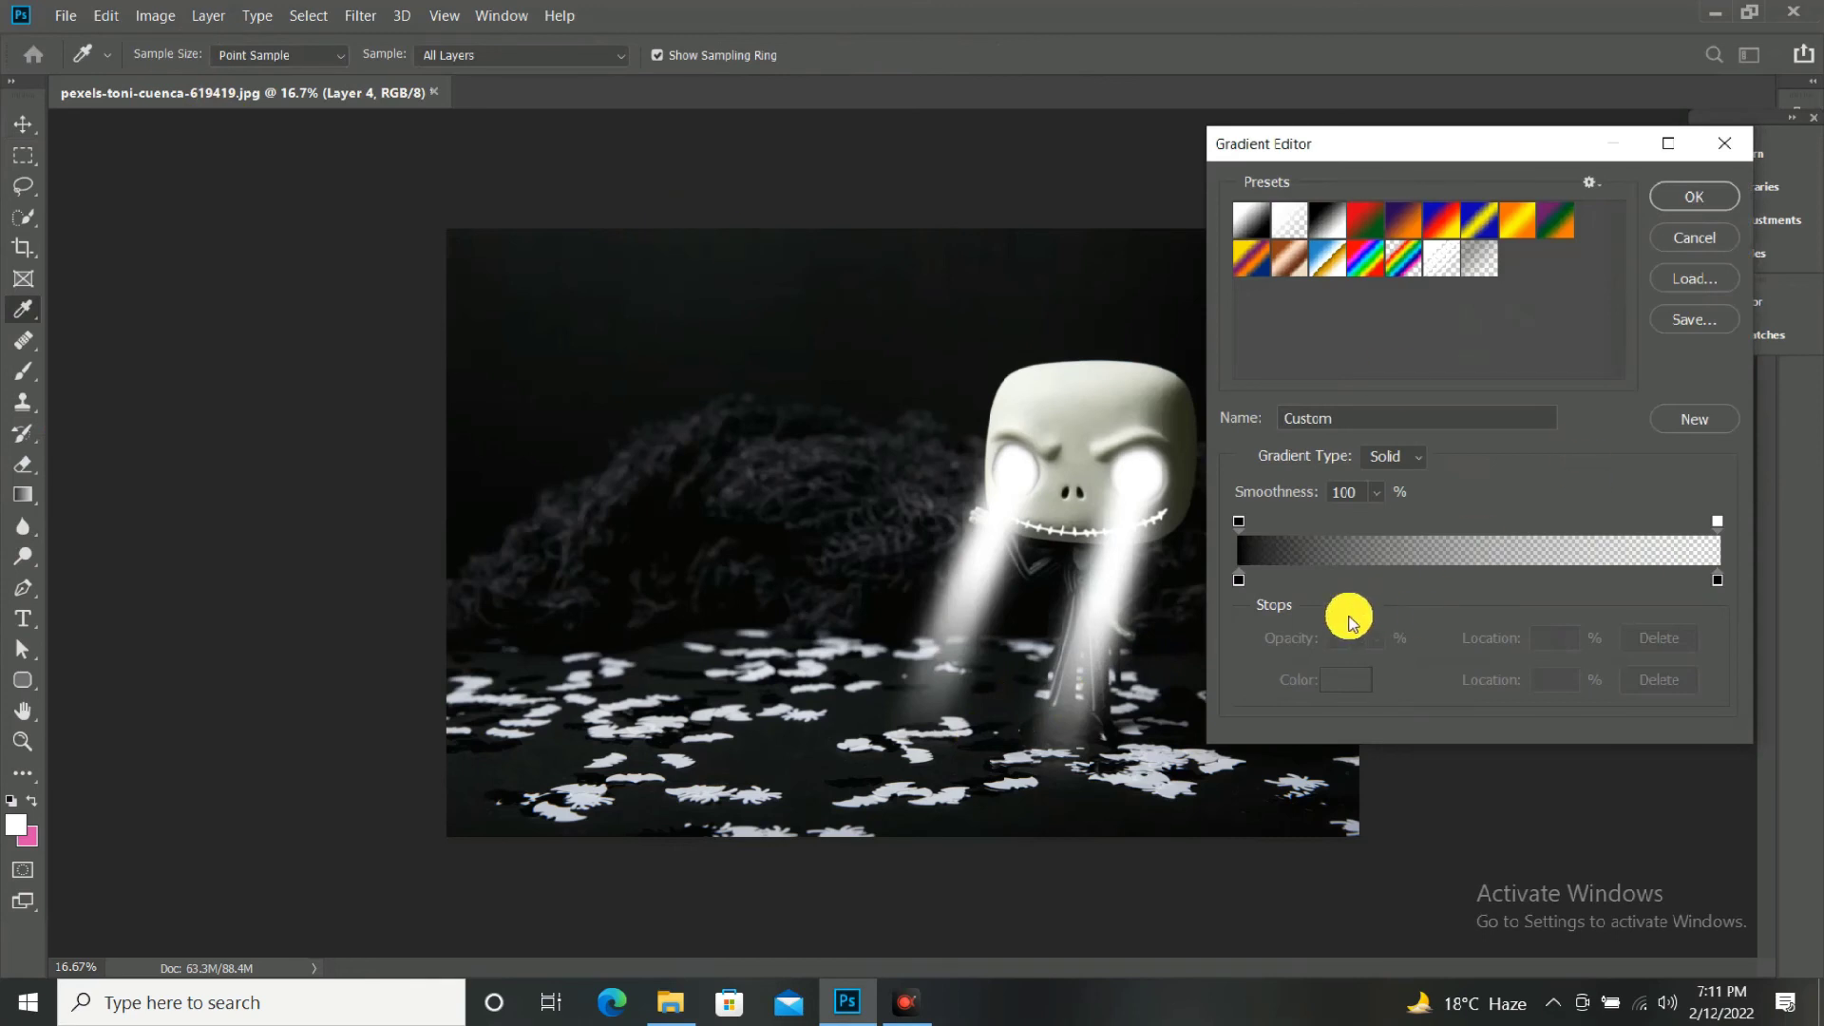
pyautogui.click(1339, 221)
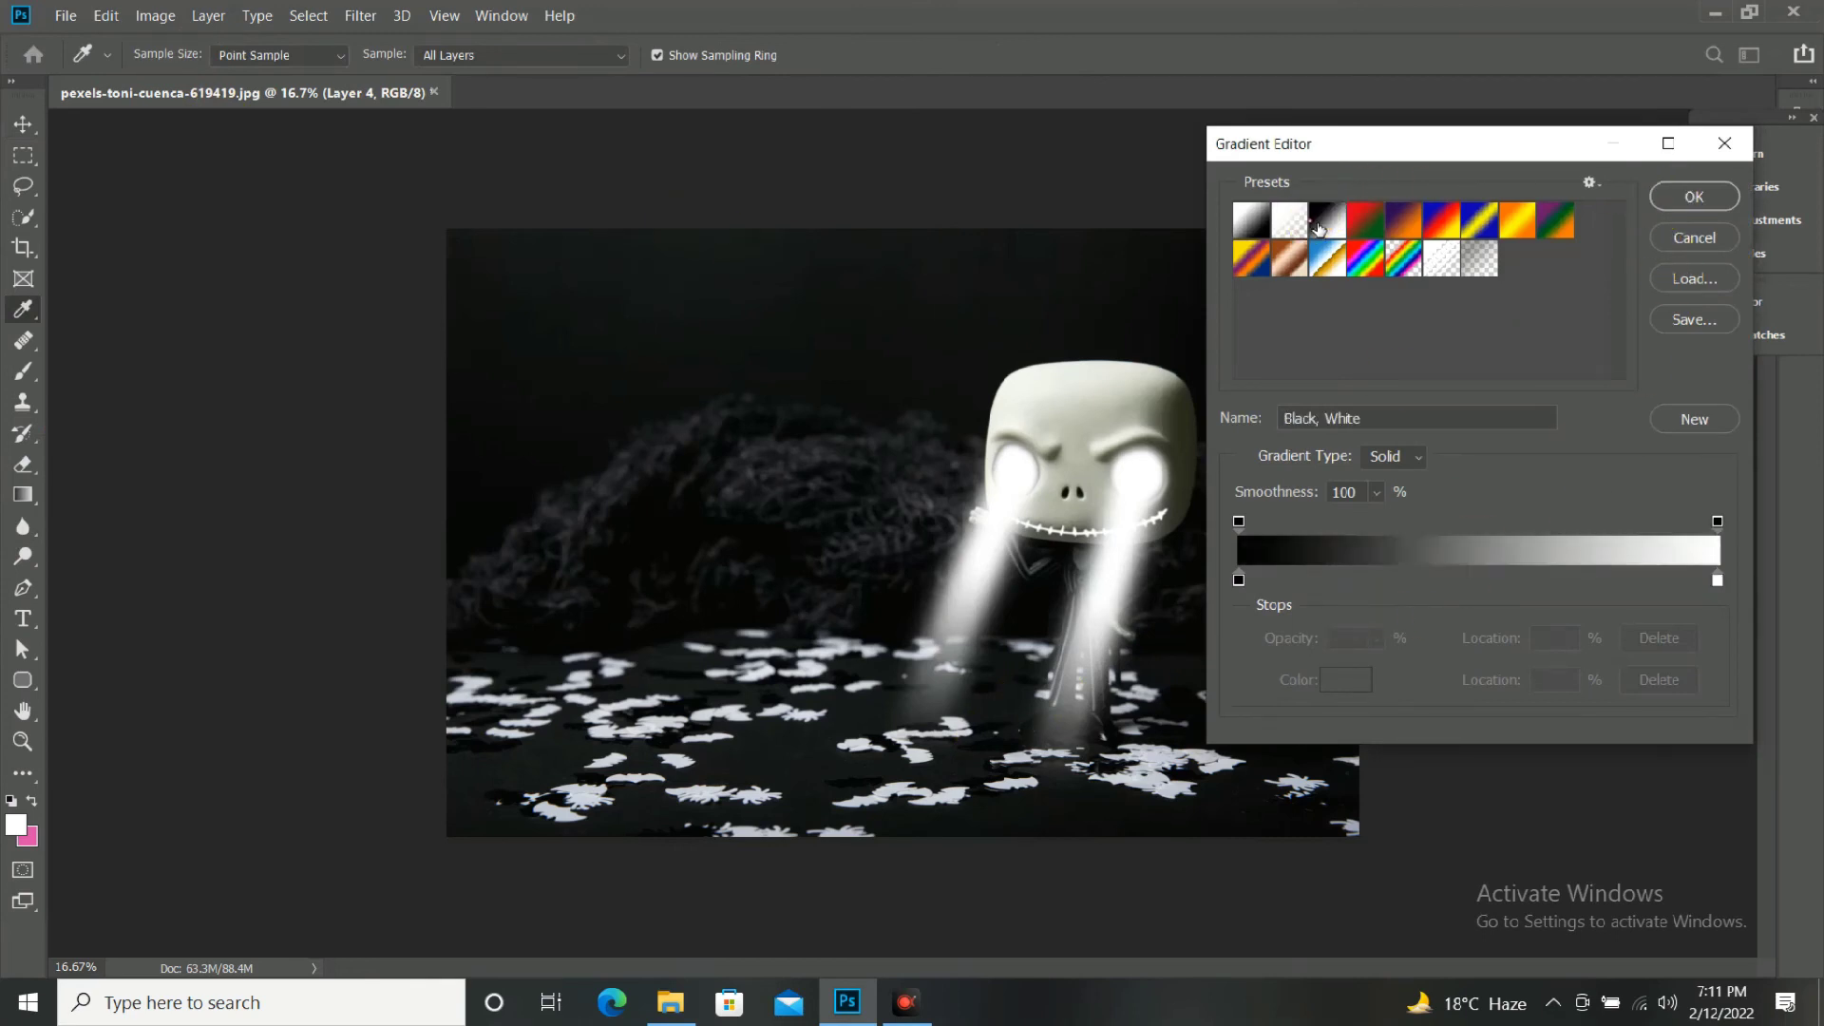
pyautogui.click(1295, 226)
# Set both color stops of the transparent gradient to black (000000) and accept the gradient.
pyautogui.click(1239, 577)
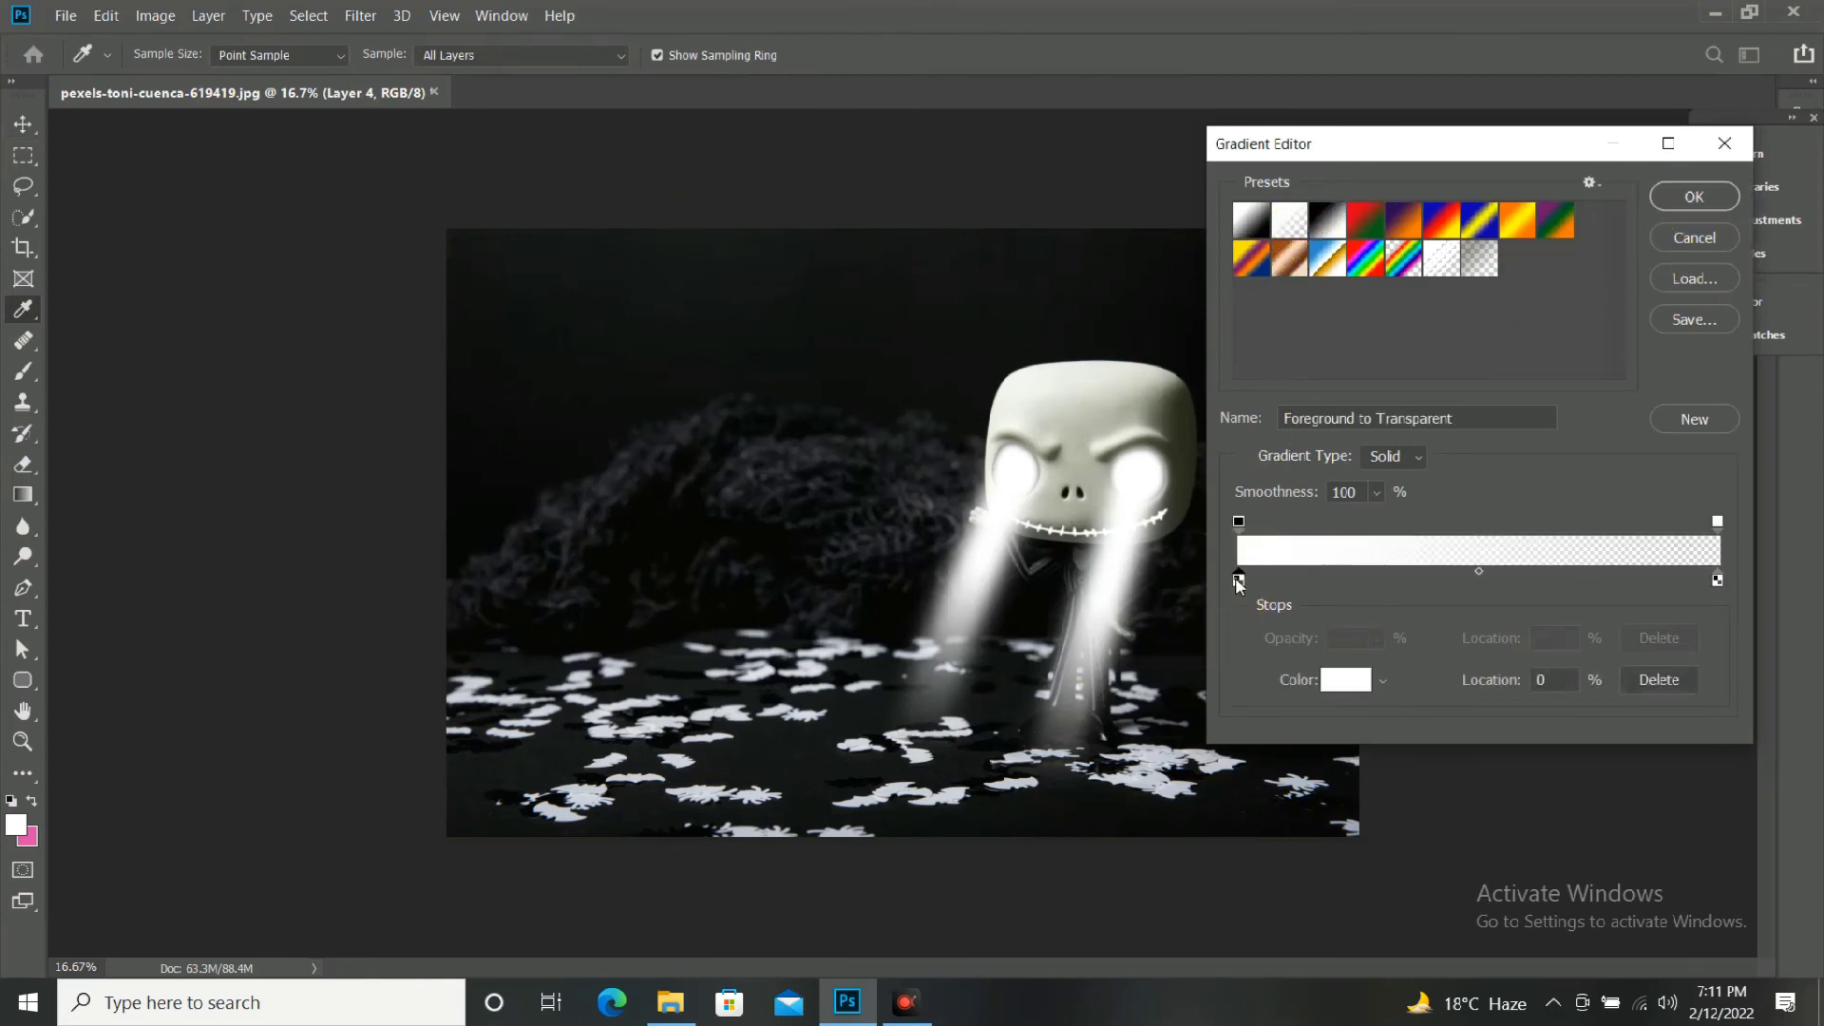
pyautogui.click(1345, 679)
pyautogui.click(1577, 554)
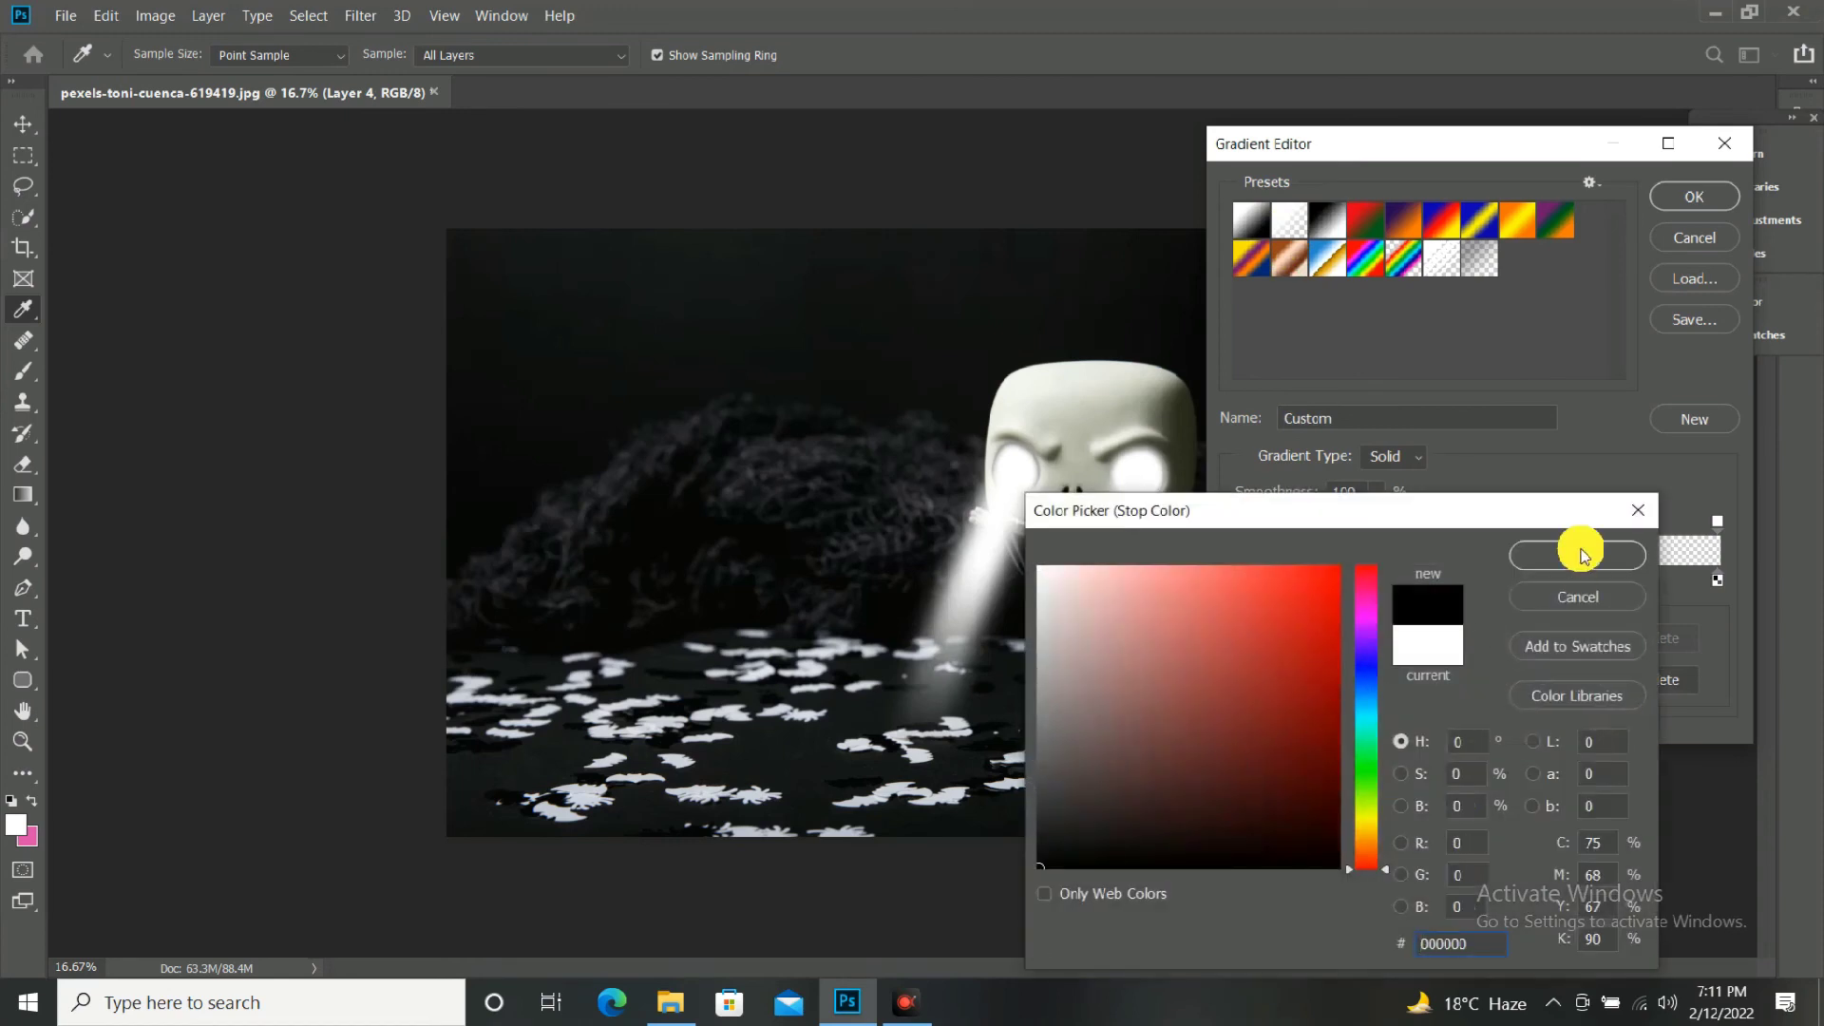
pyautogui.click(1717, 581)
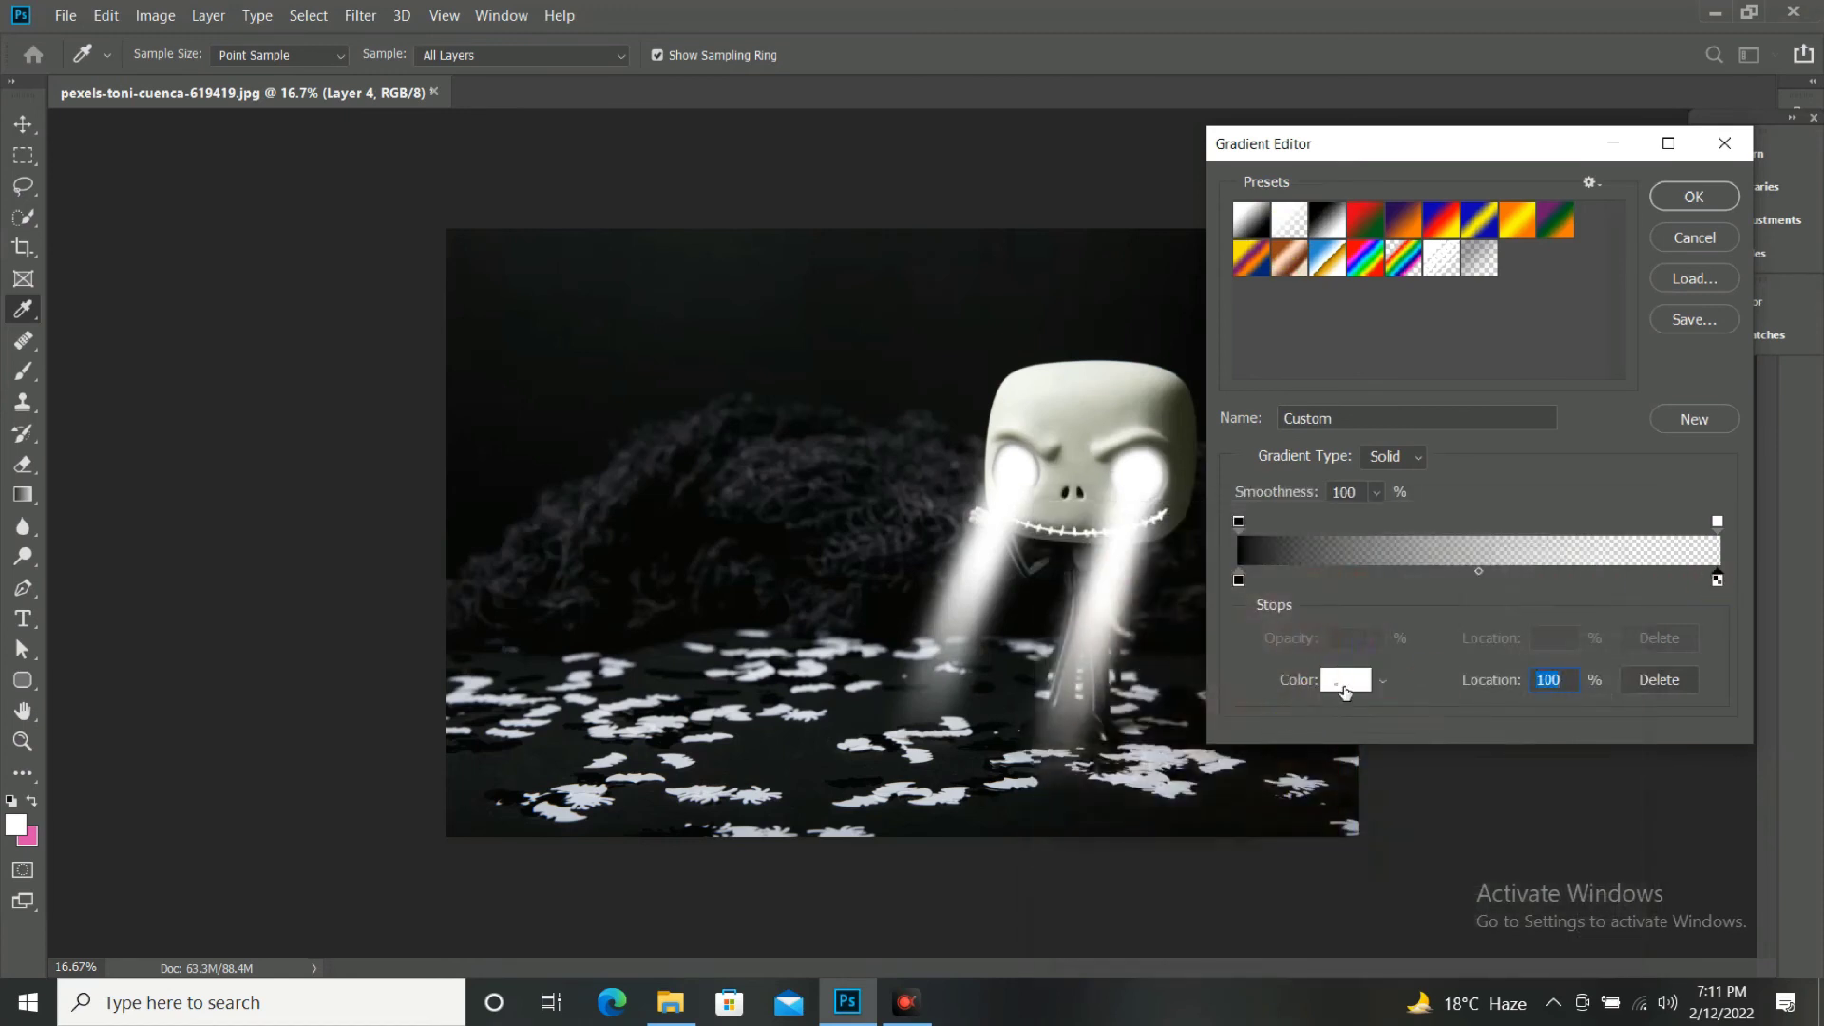
pyautogui.click(1345, 680)
pyautogui.click(1040, 866)
pyautogui.click(1537, 555)
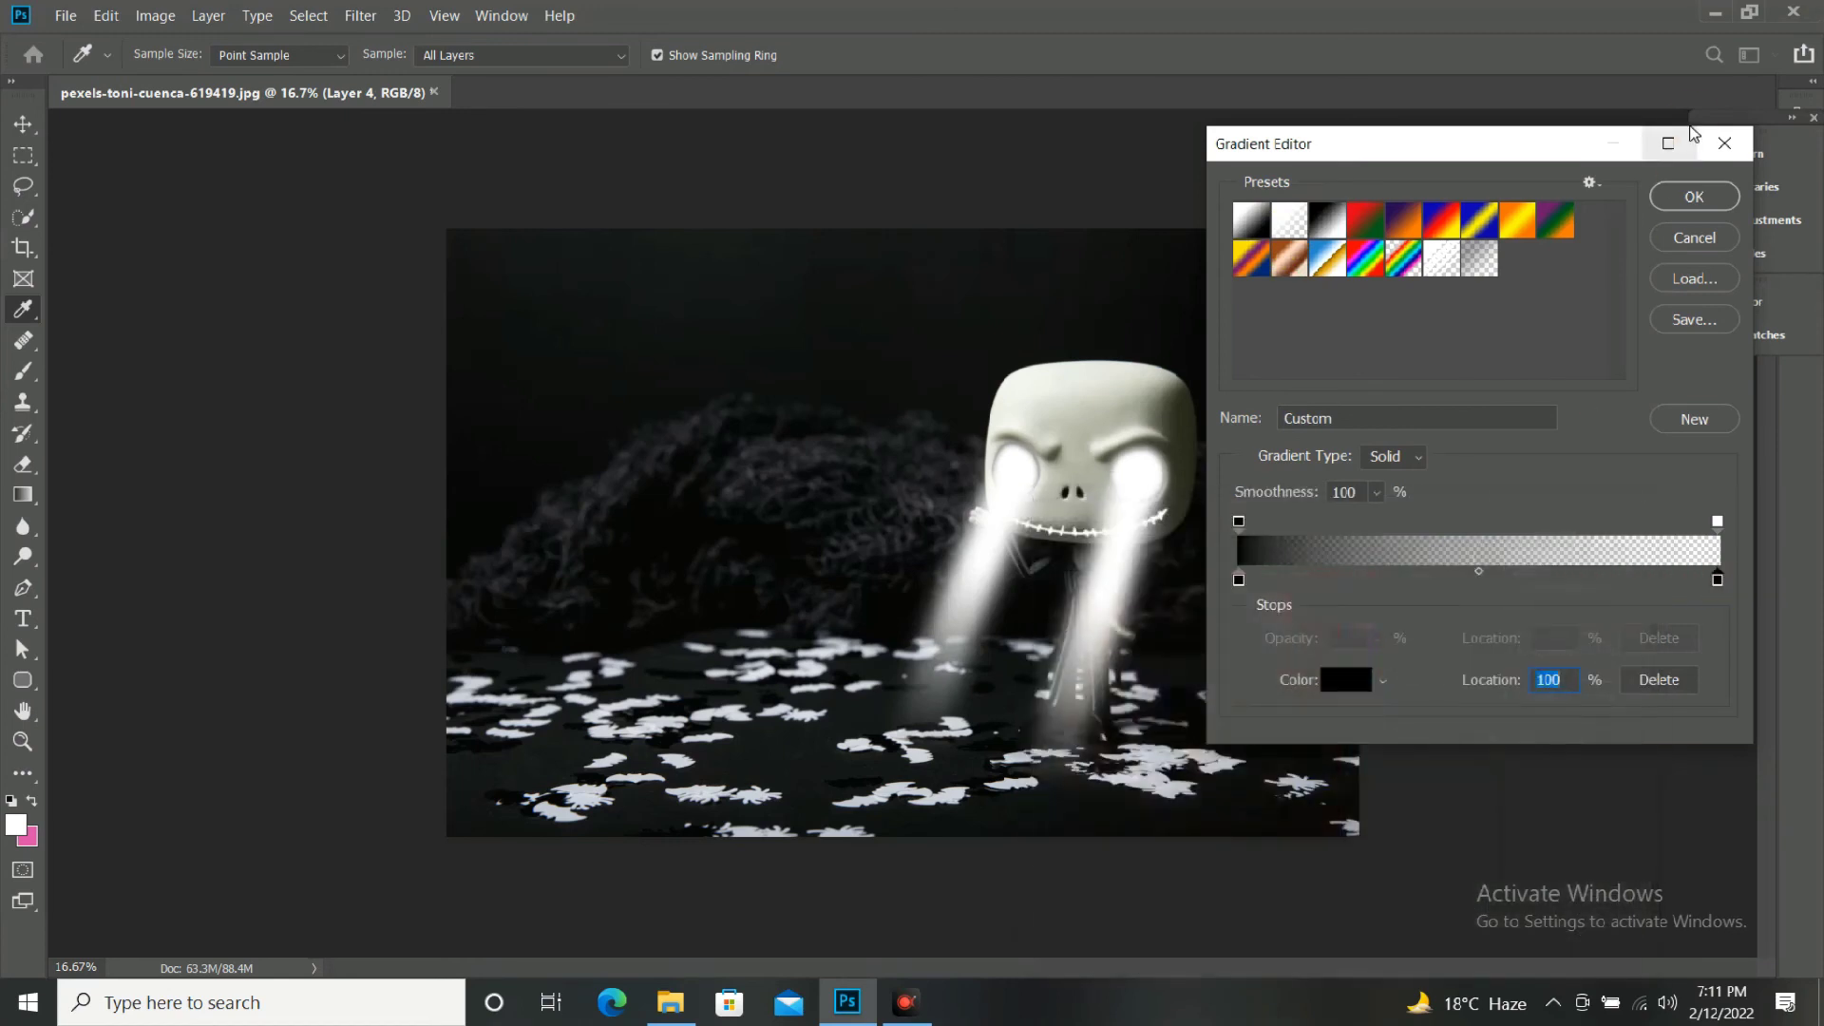
pyautogui.click(1687, 194)
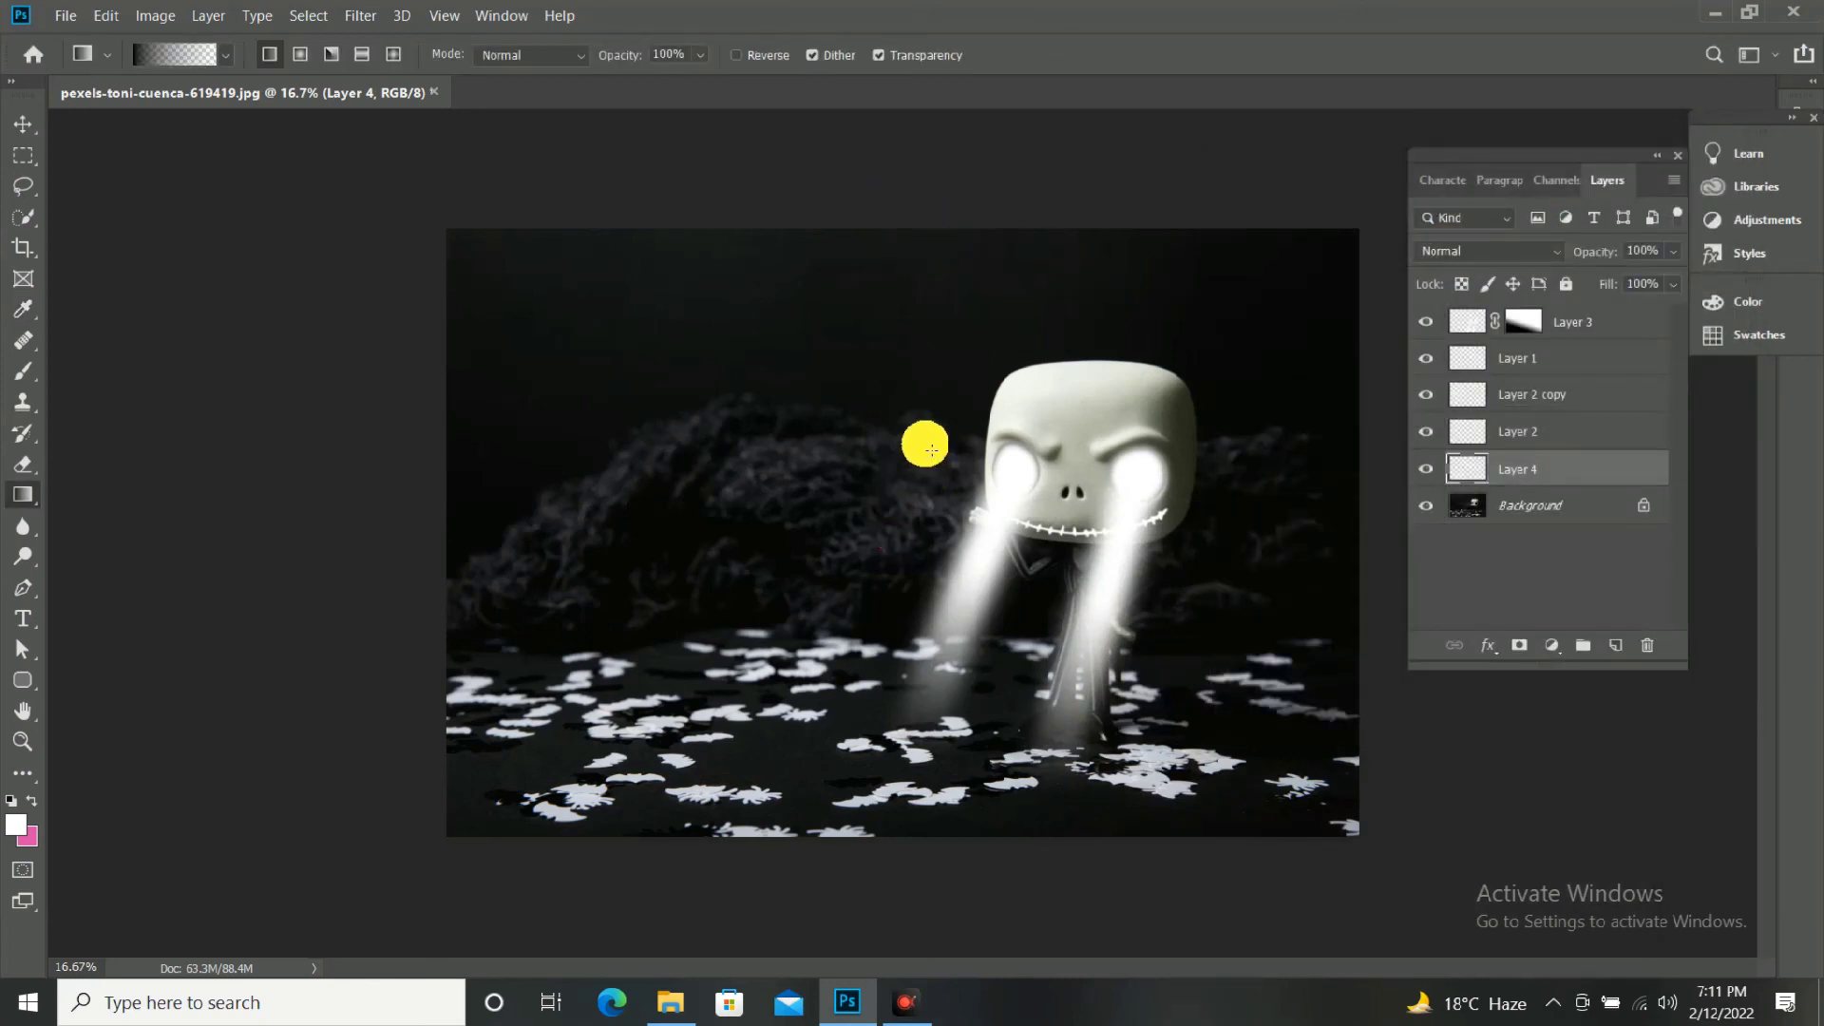
# Darken the edges of the picture on Layer 4 with black-to-transparent gradients drawn inwards from its sides.
pyautogui.moveTo(443, 557); pyautogui.dragTo(802, 560)
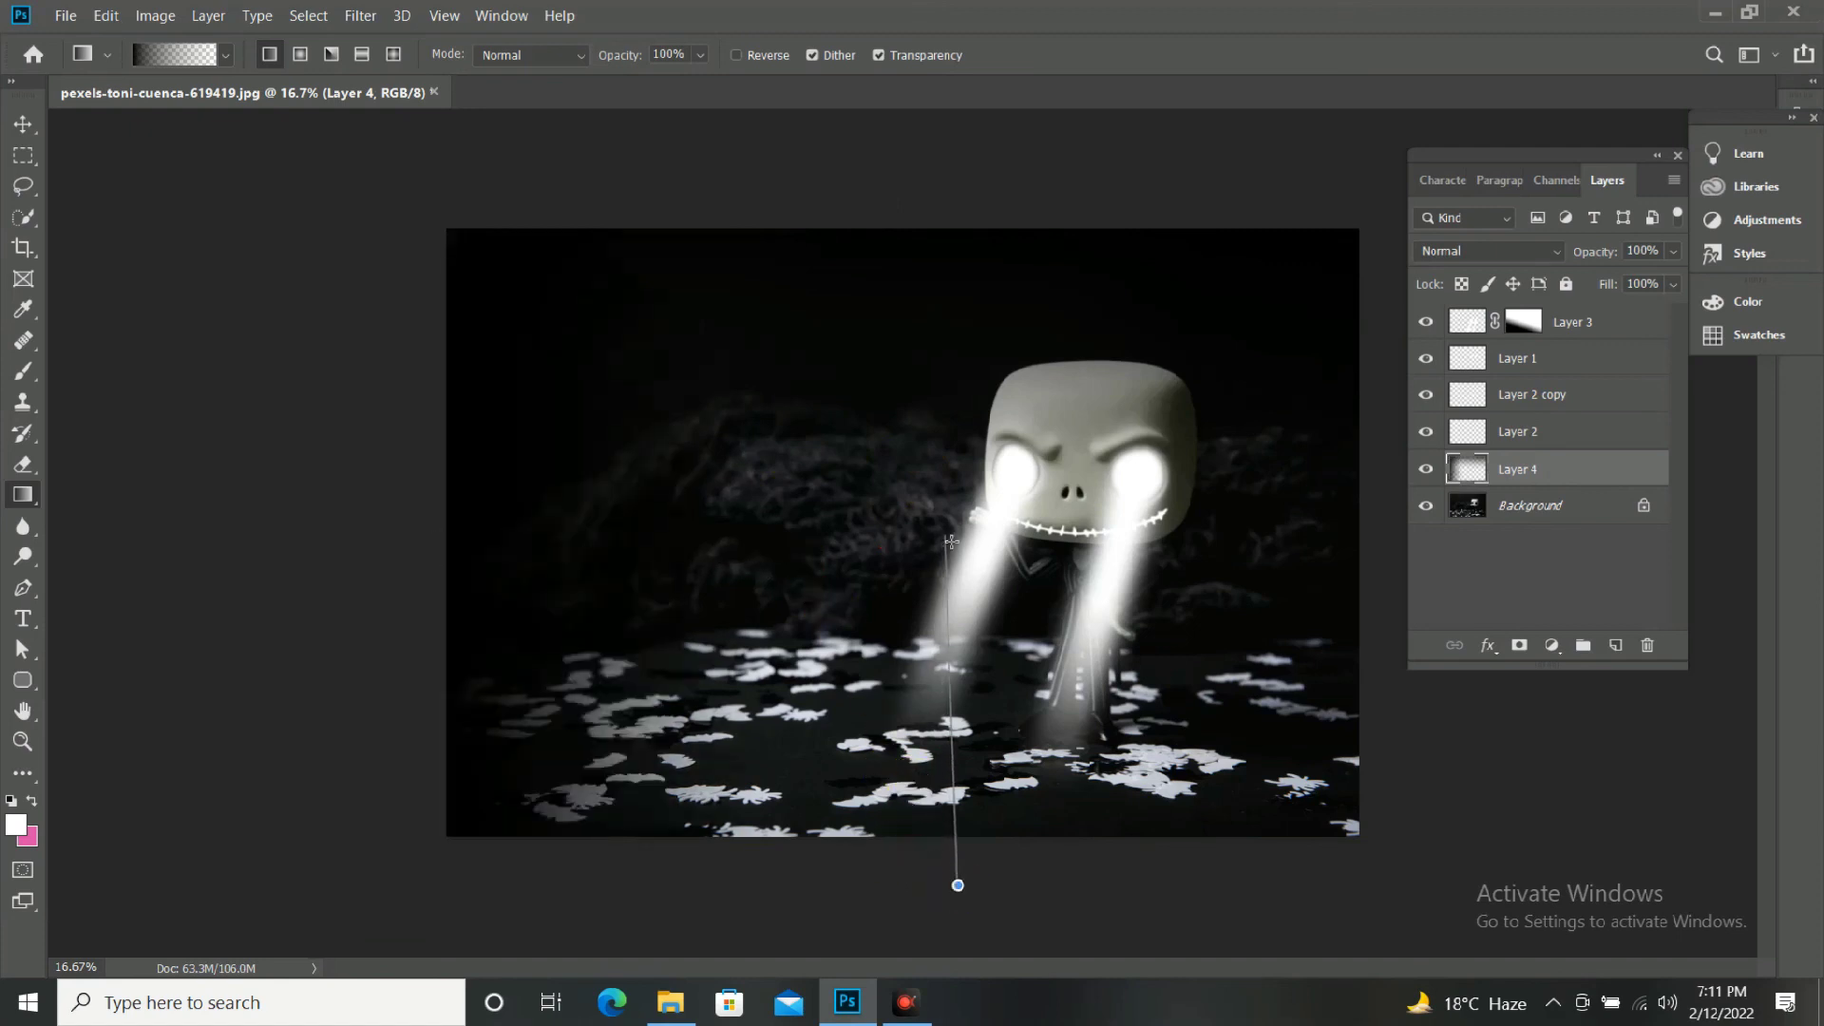
pyautogui.moveTo(952, 542); pyautogui.dragTo(952, 542)
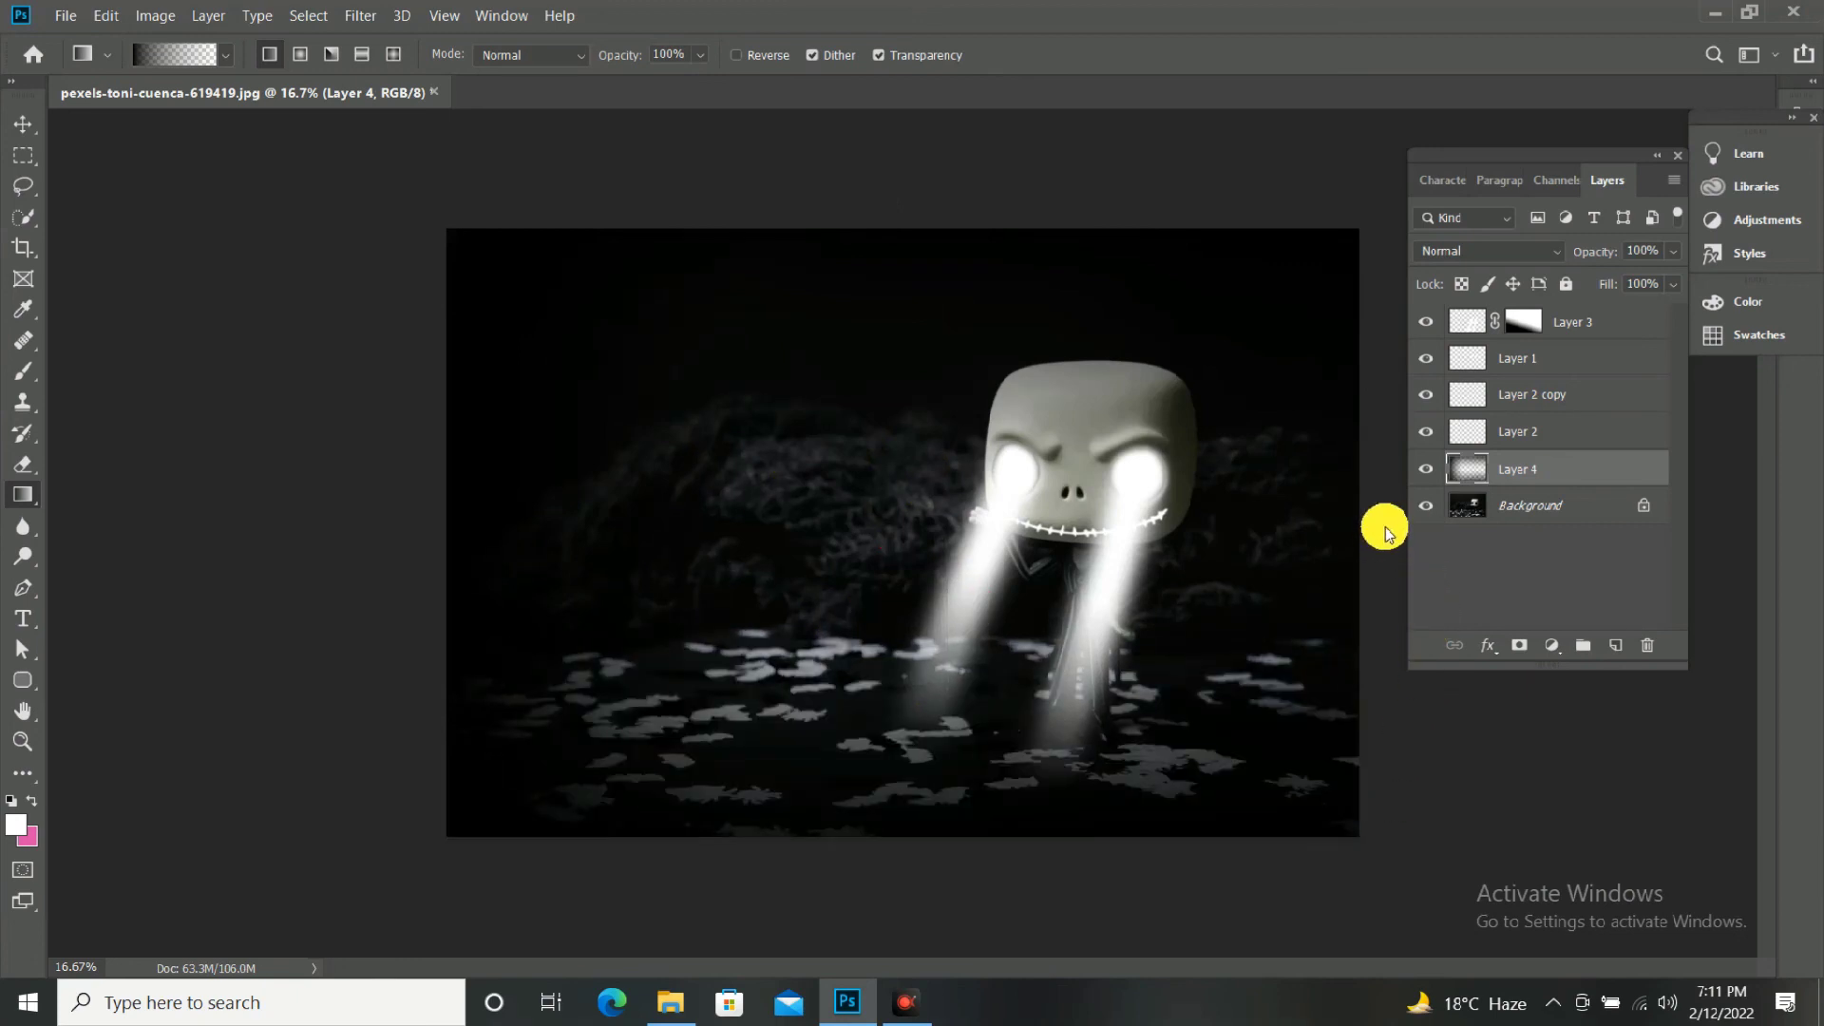
pyautogui.moveTo(1385, 527); pyautogui.dragTo(828, 567)
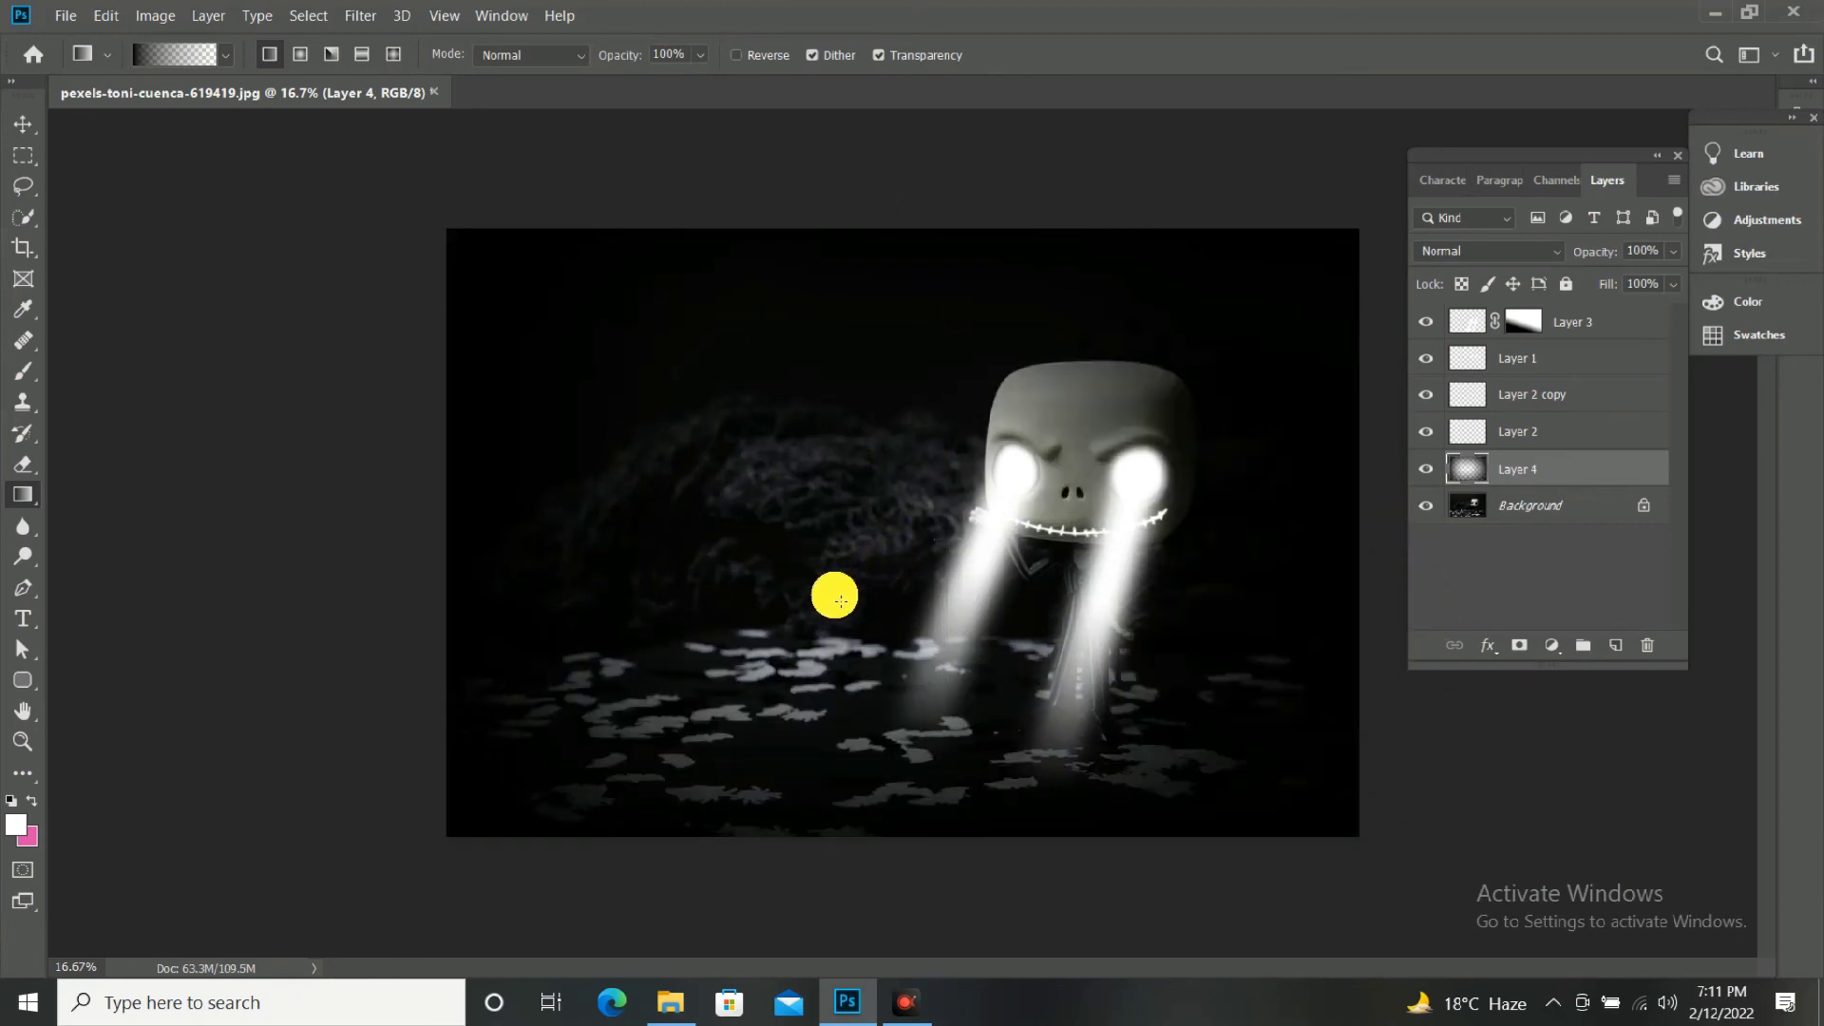
pyautogui.press('v')
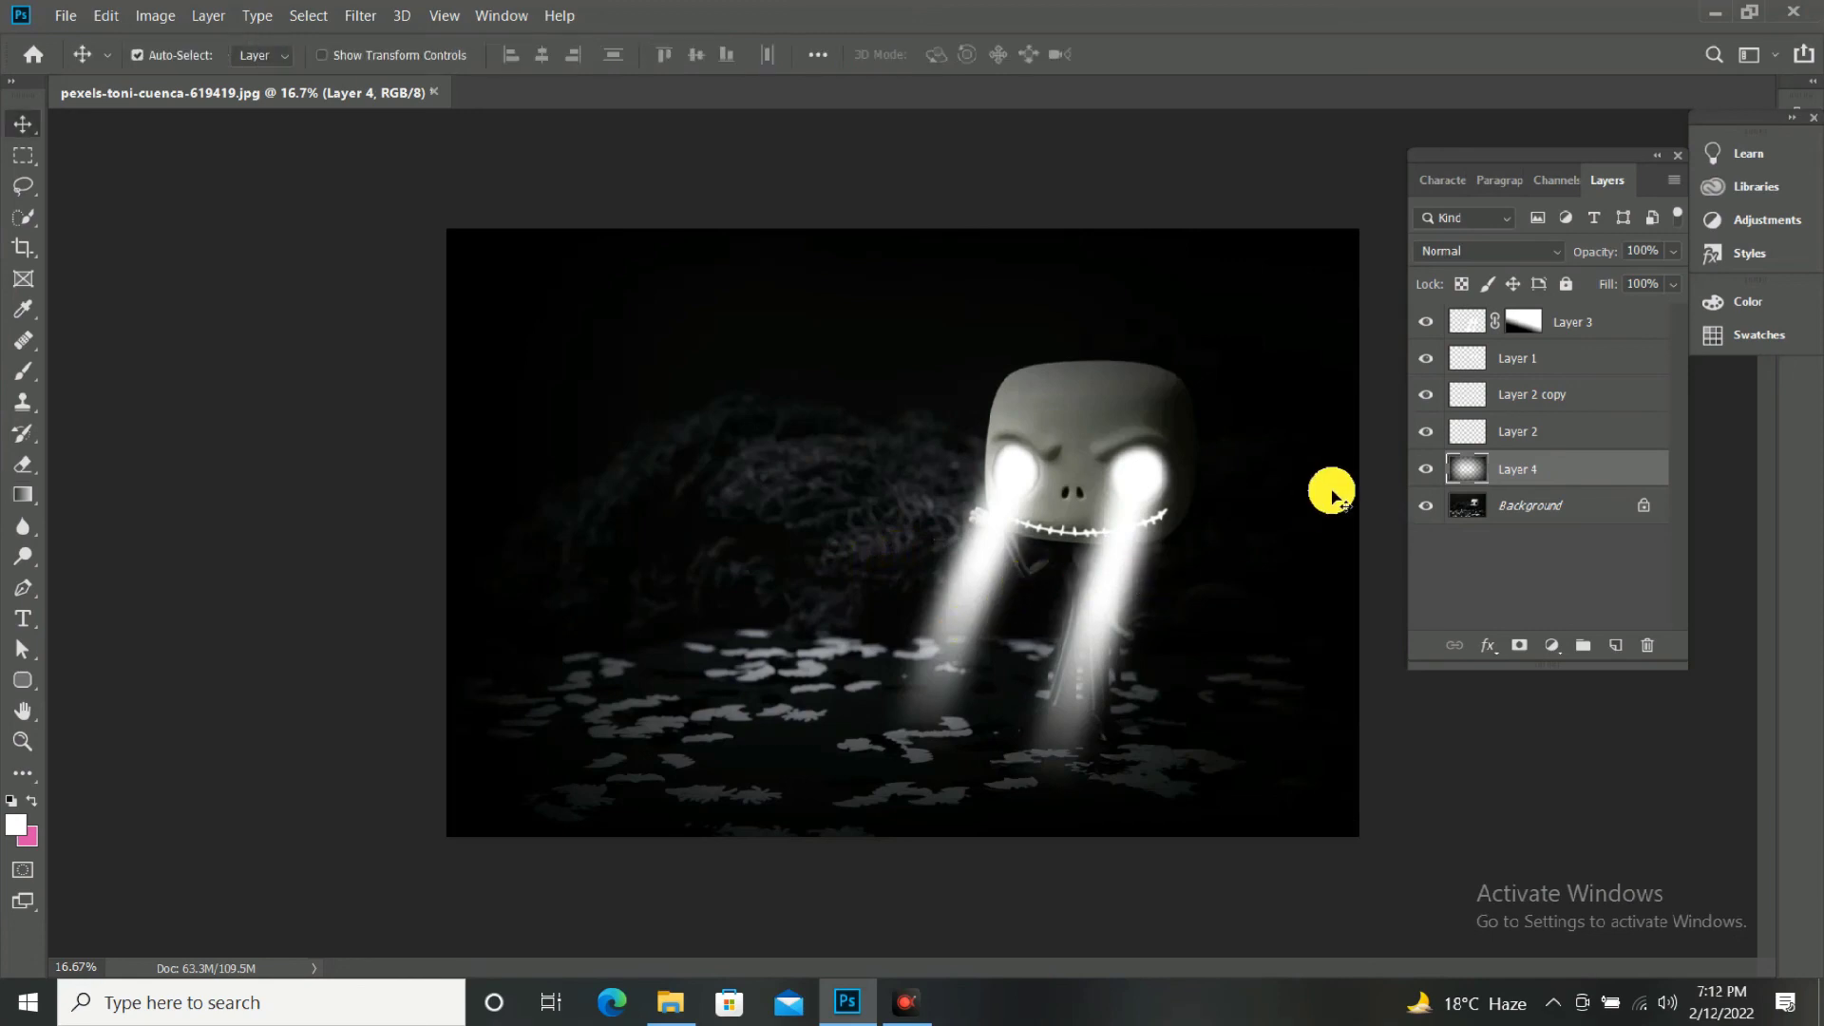
# Examine the whole composition enlarged in full-screen mode, and return to the standard screen view.
pyautogui.hotkey('ctrl', '+')
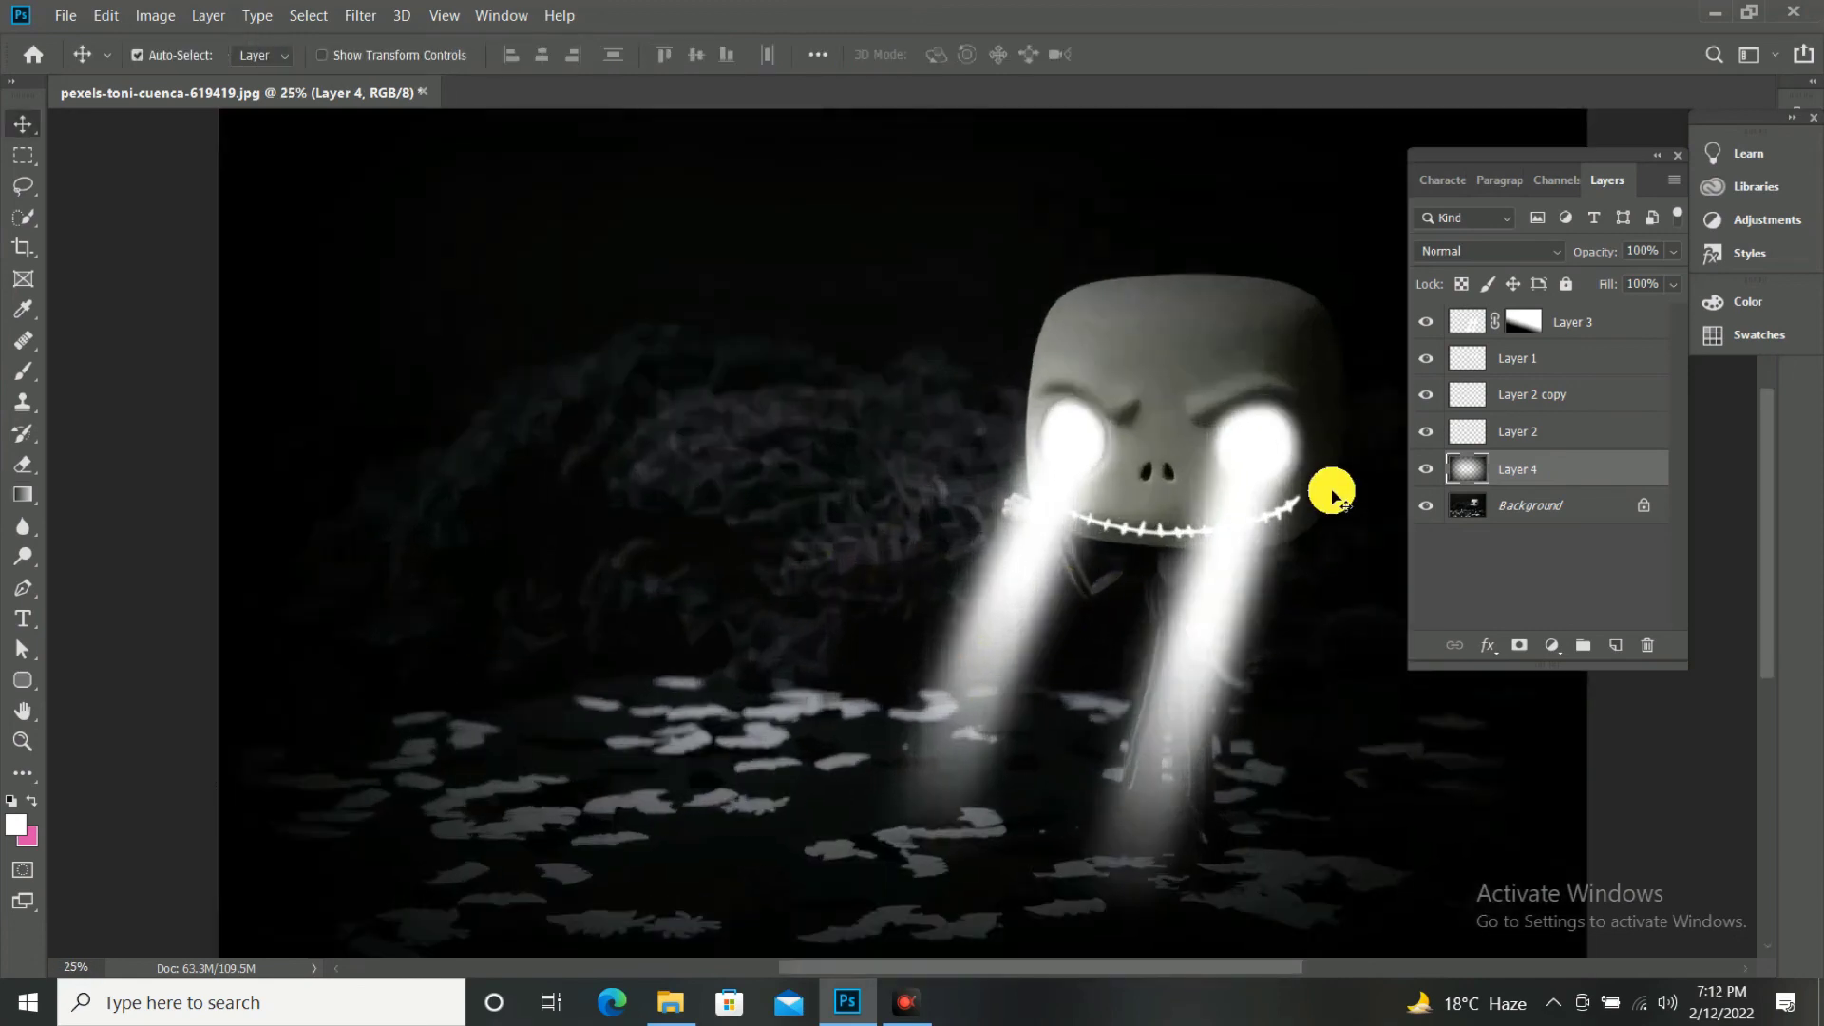
pyautogui.press('f')
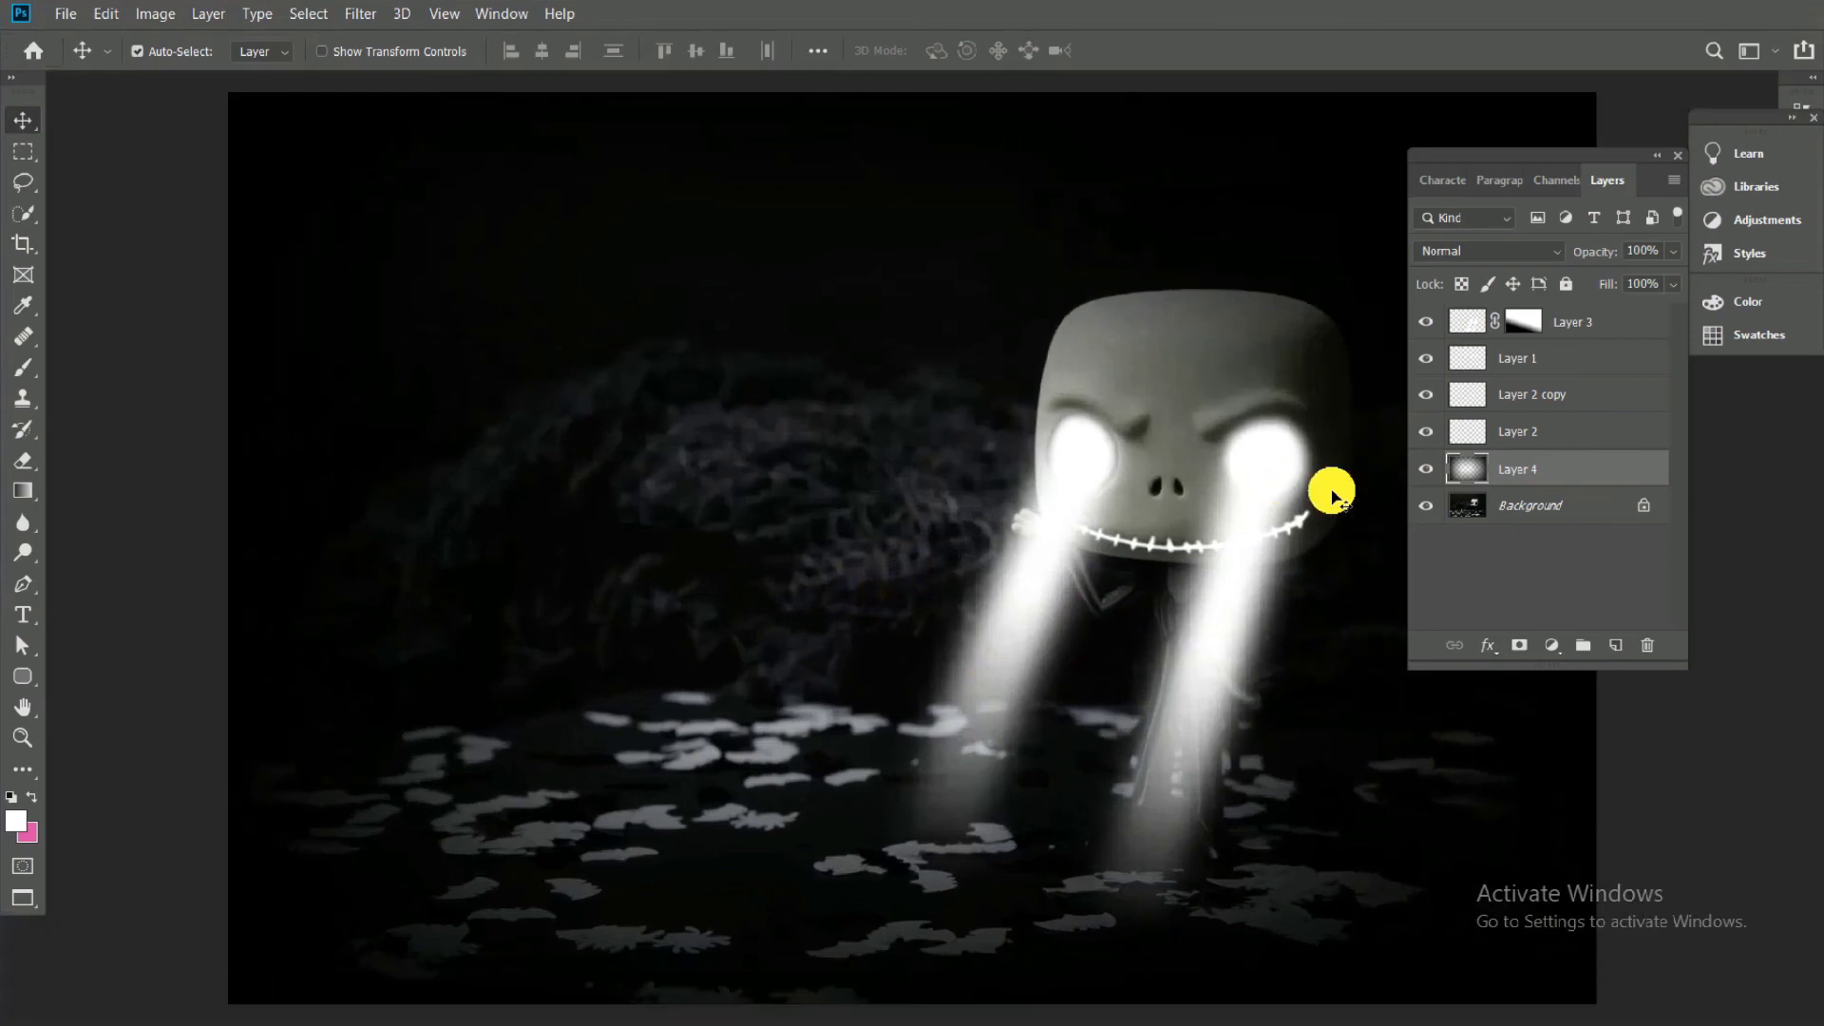
pyautogui.press('f')
pyautogui.hotkey('ctrl', '+')
pyautogui.hotkey('ctrl', '0')
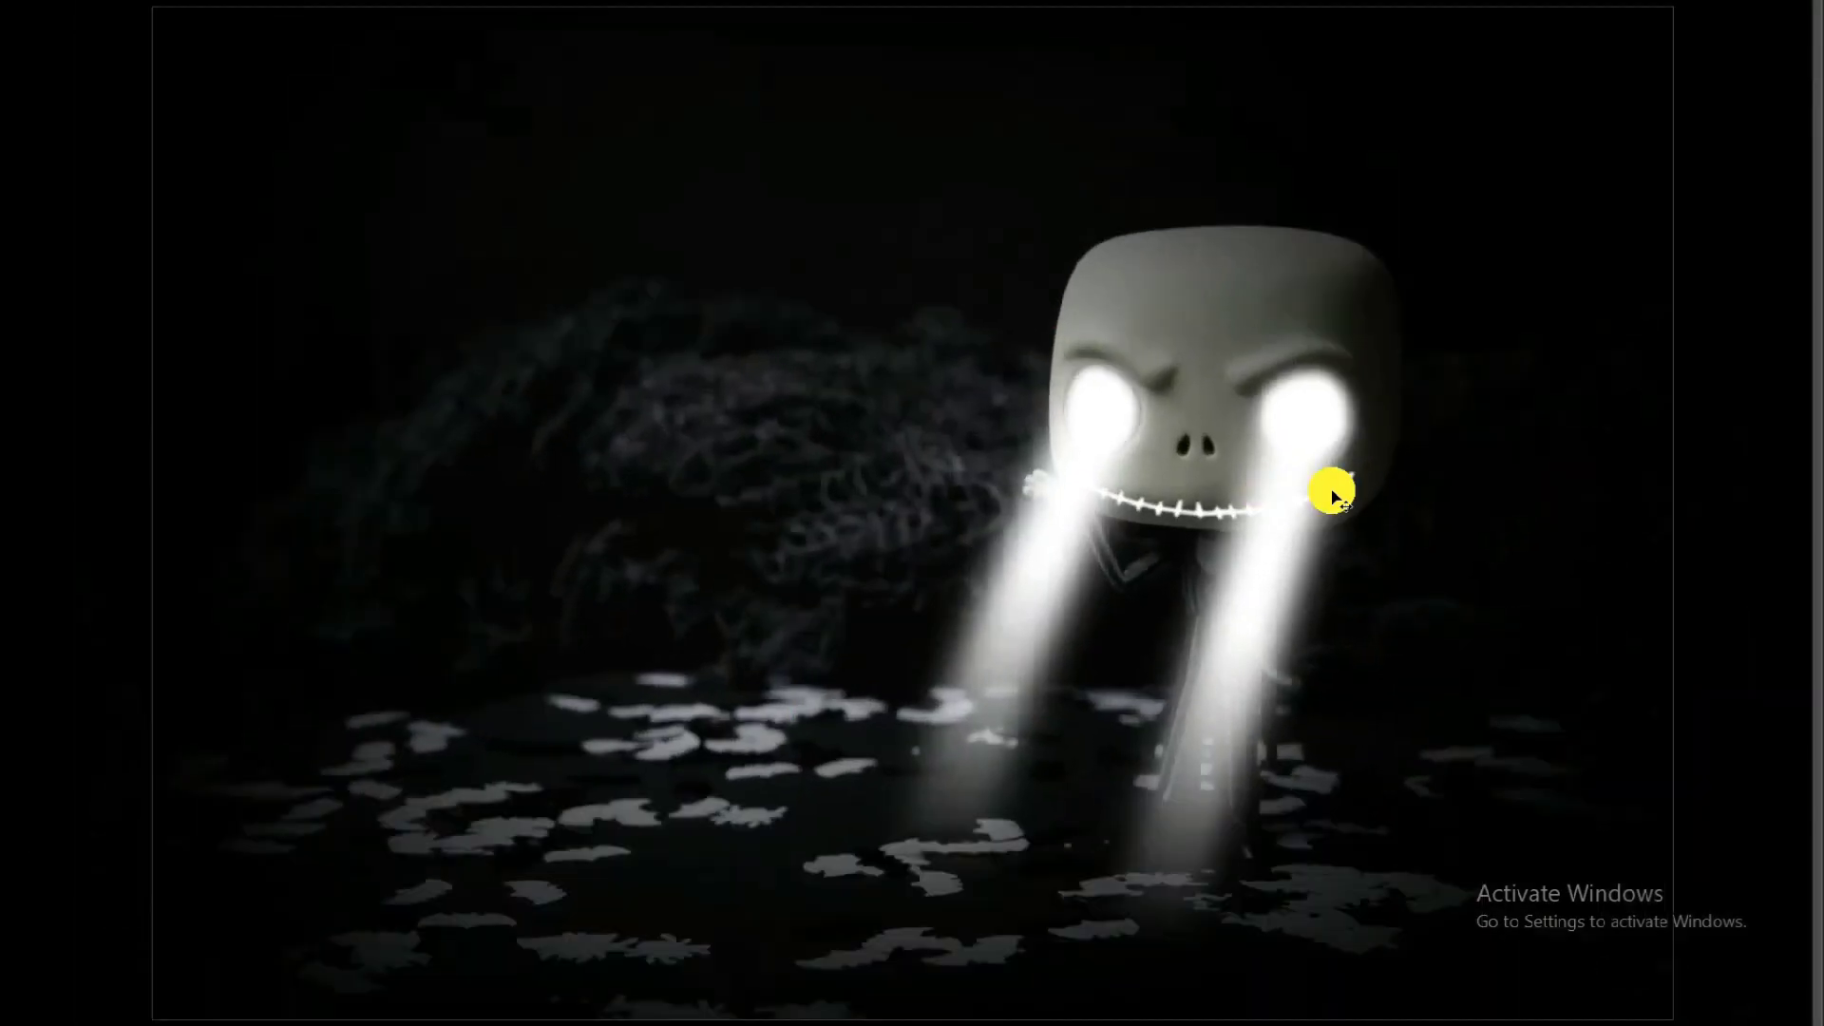
pyautogui.hotkey('ctrl', '-')
pyautogui.press('f')
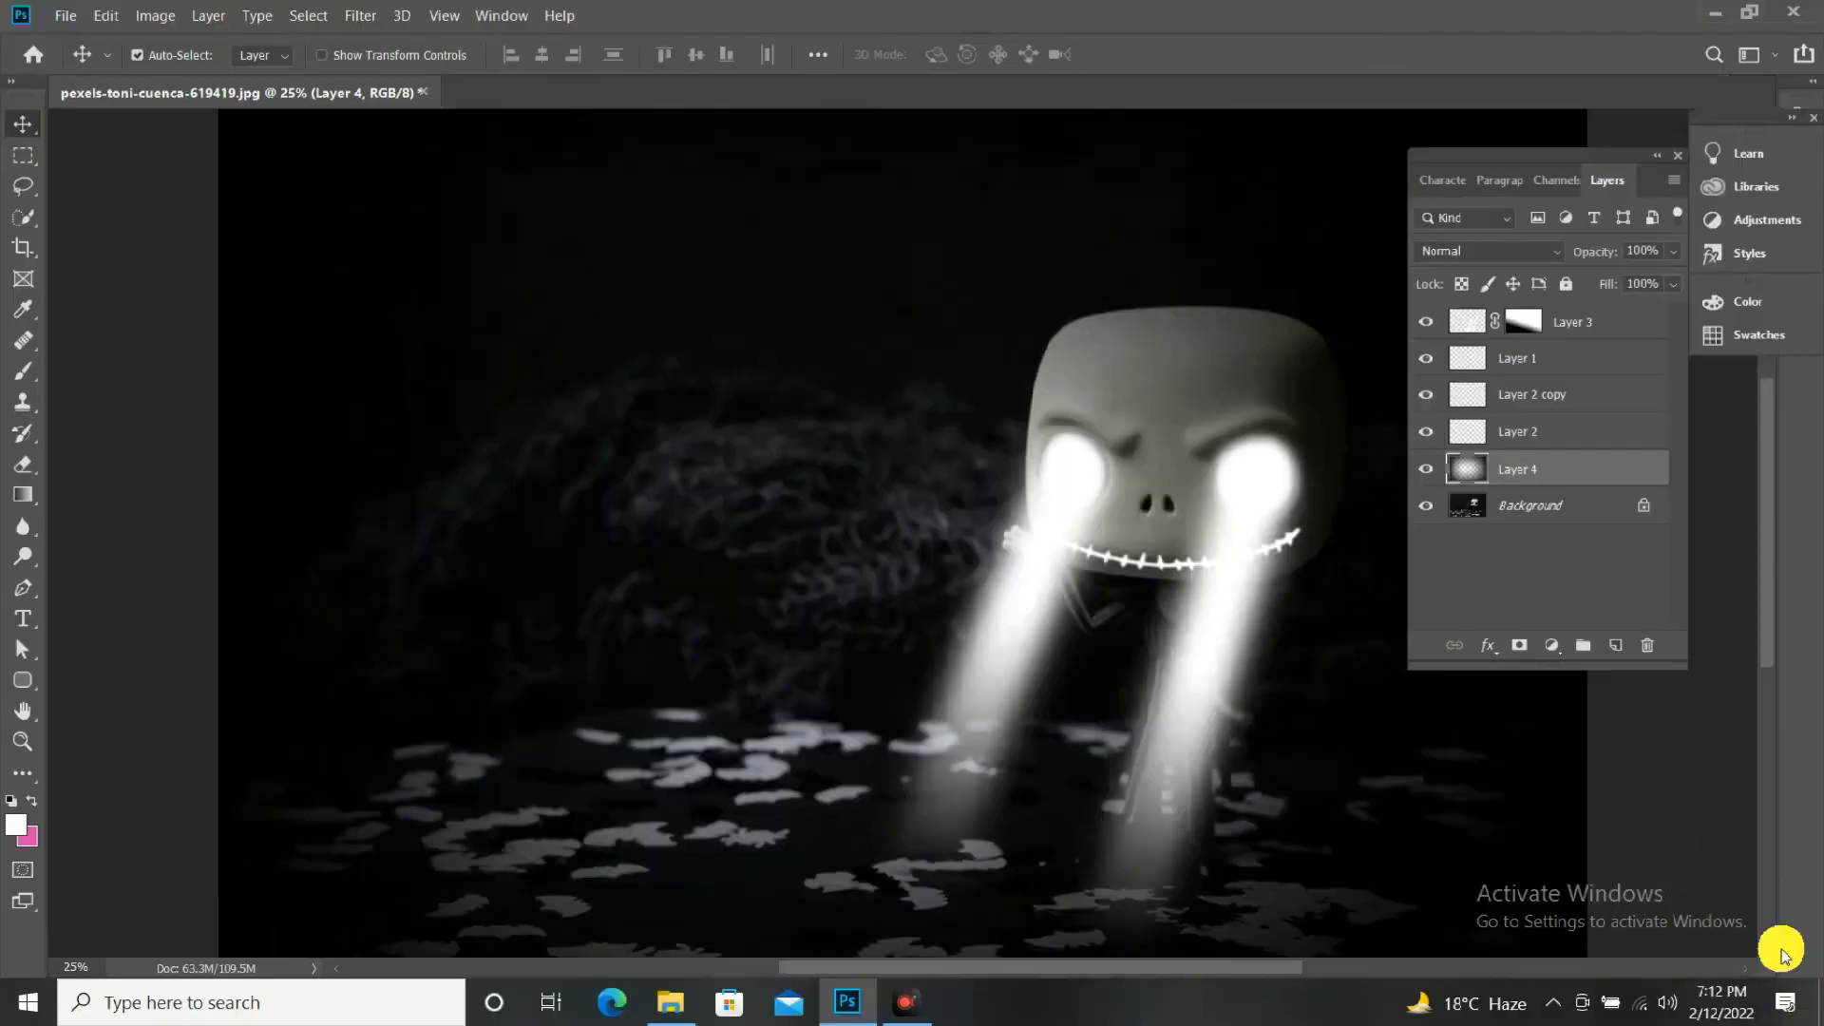